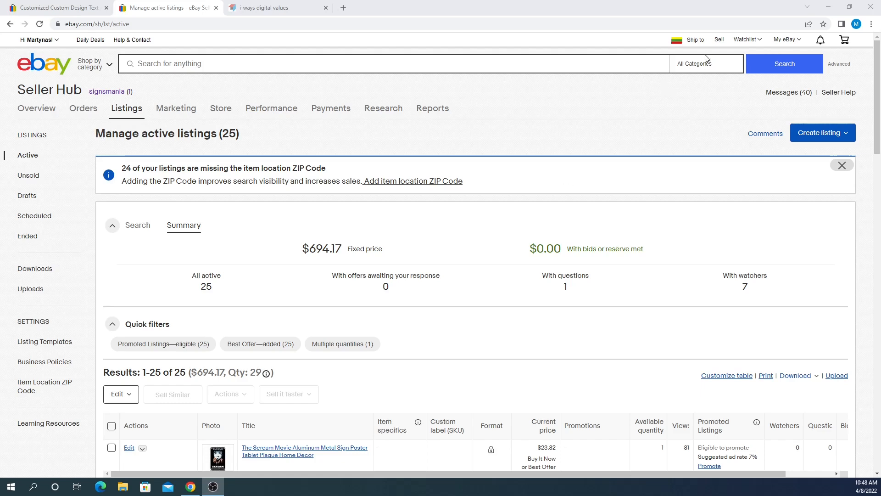
# - Start a new listing from Seller Hub's Sell link to reach Create your listing
pyautogui.click(720, 40)
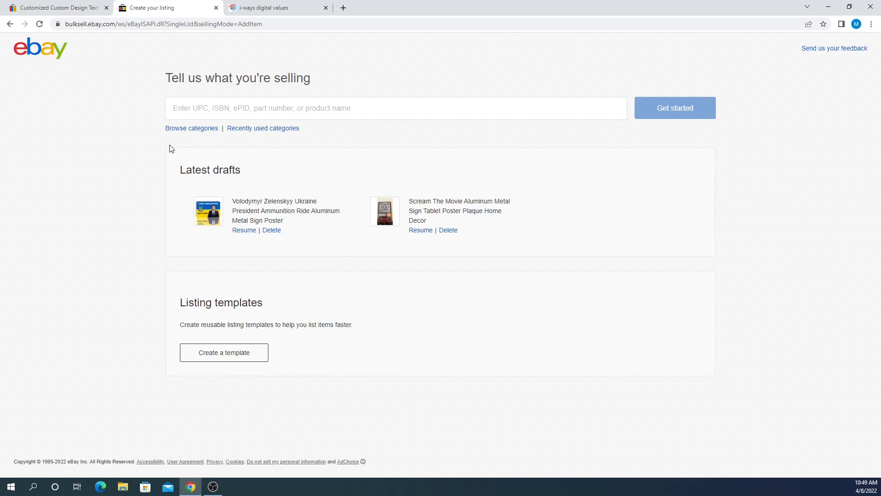
# - Search the catalog for 'Metal sign' and browse the matching garage and metal sign products
pyautogui.click(188, 113)
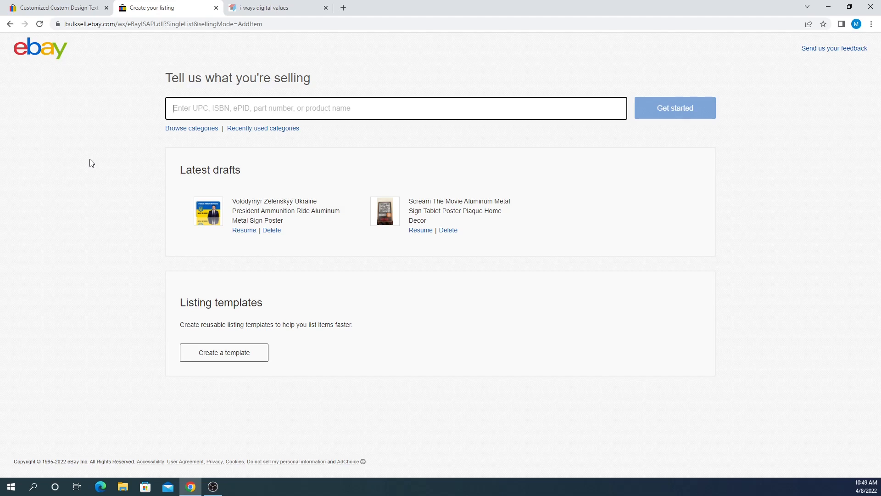
pyautogui.write('Metal sign')
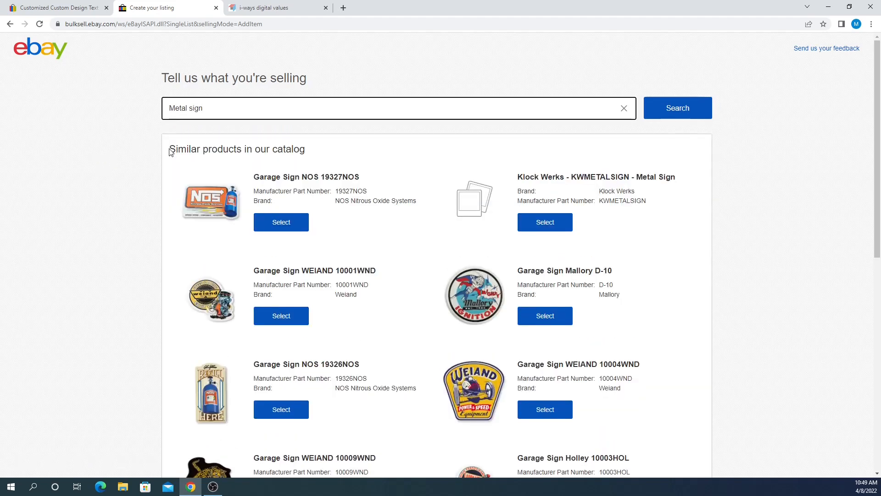
pyautogui.scroll(-2, 370, 199)
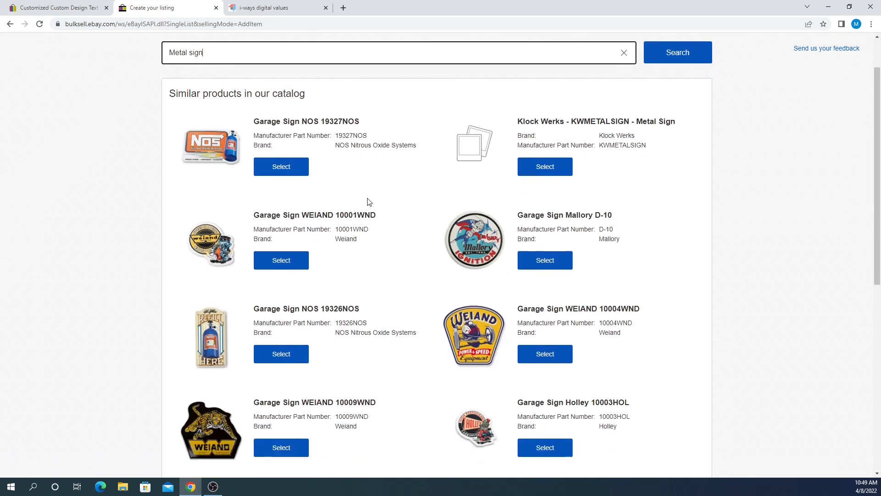
pyautogui.scroll(-1, 411, 243)
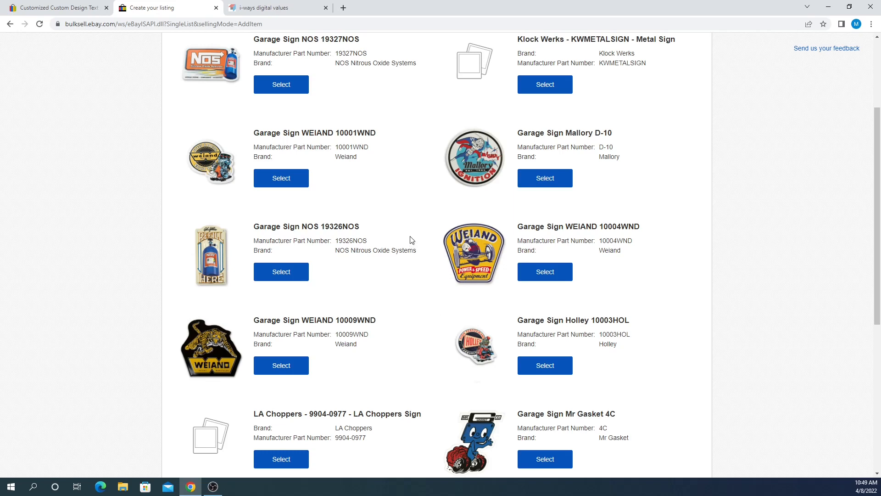
pyautogui.scroll(-1, 390, 229)
pyautogui.scroll(-5, 390, 228)
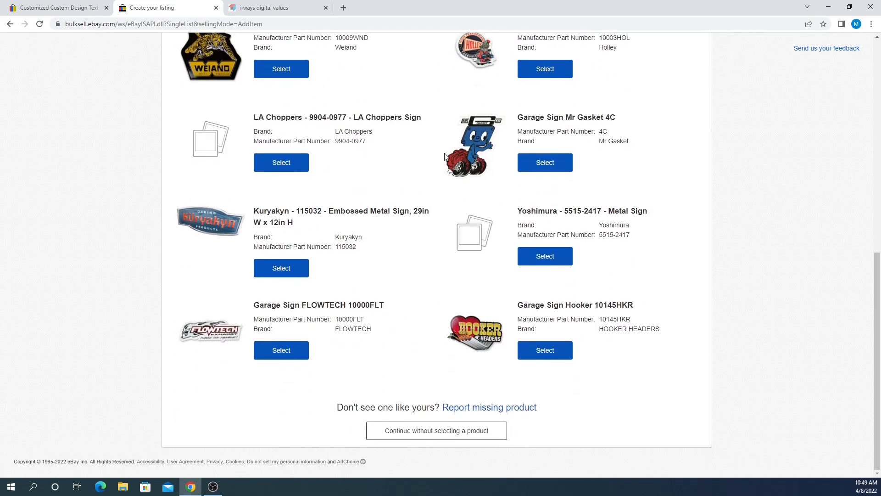
pyautogui.scroll(10, 213, 163)
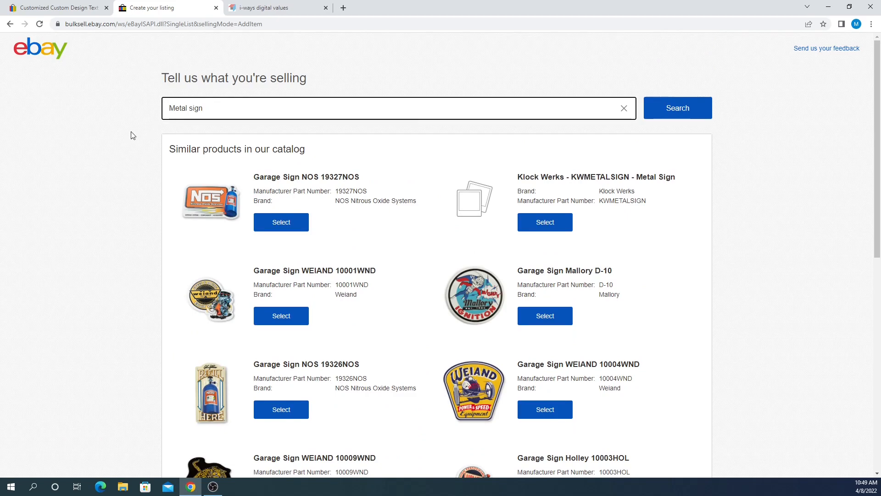
pyautogui.scroll(-1, 154, 128)
pyautogui.scroll(-9, 153, 129)
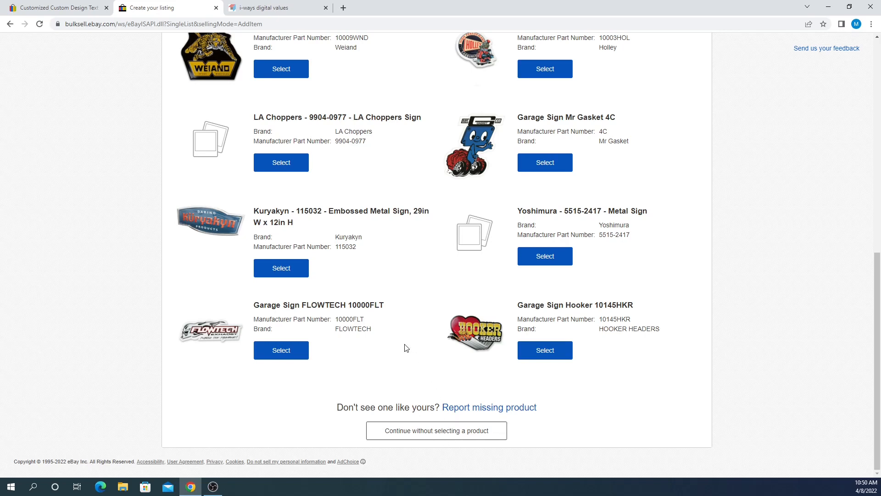
pyautogui.scroll(3, 299, 286)
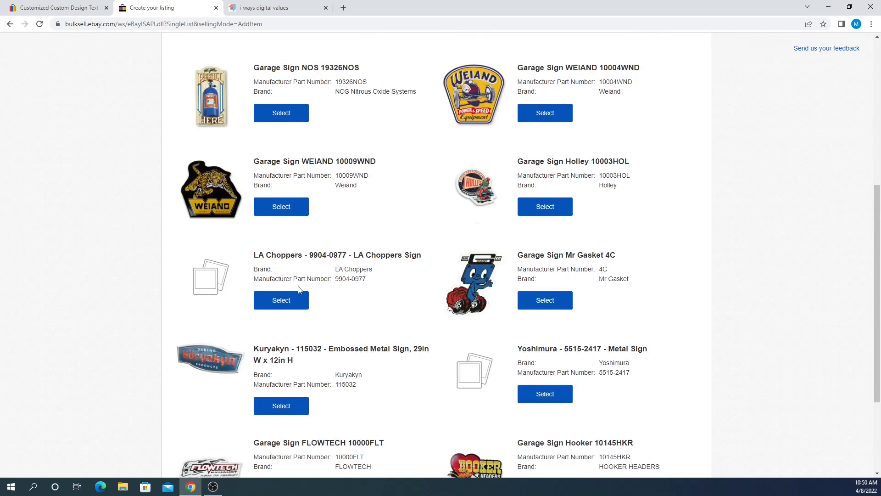
pyautogui.scroll(6, 299, 289)
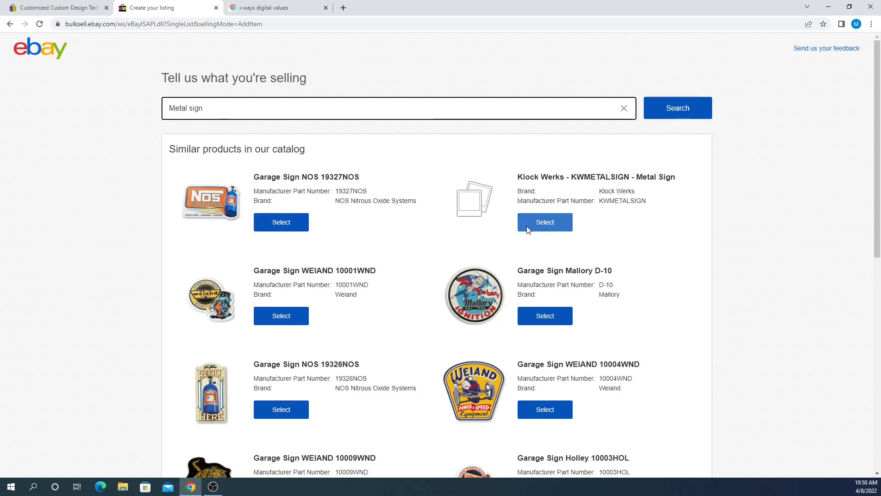
pyautogui.scroll(-3, 331, 272)
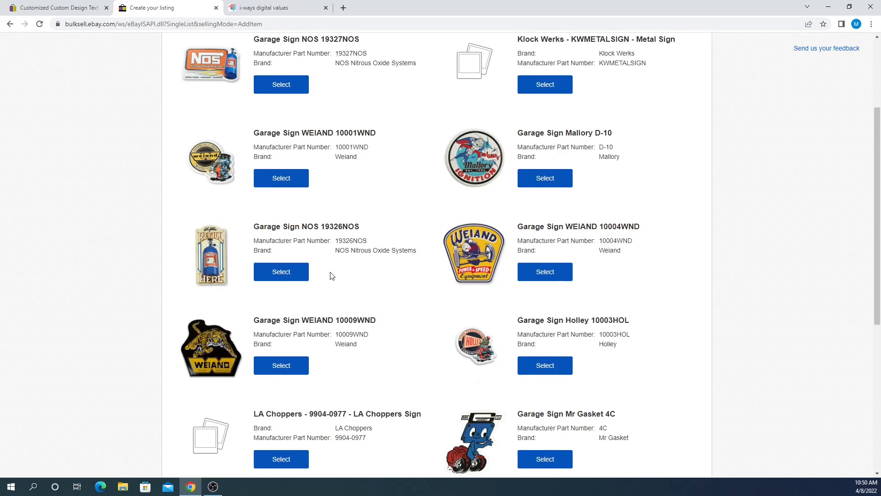
pyautogui.scroll(-3, 332, 275)
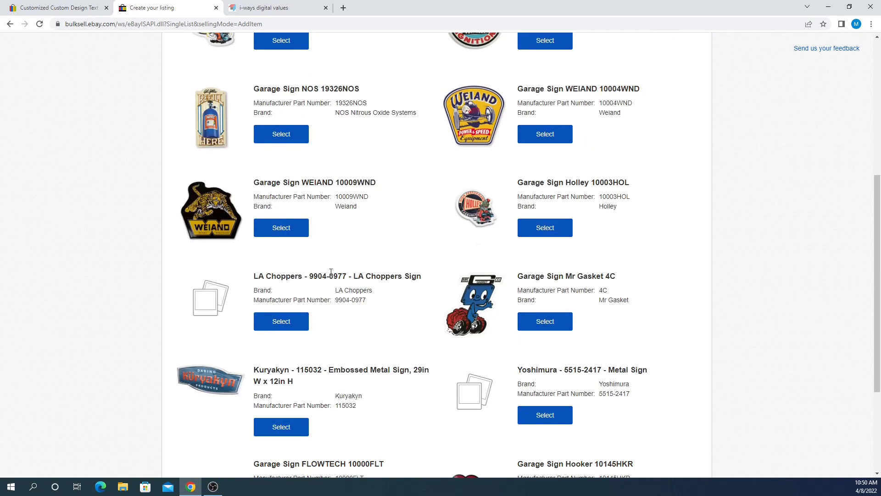
pyautogui.scroll(-4, 331, 272)
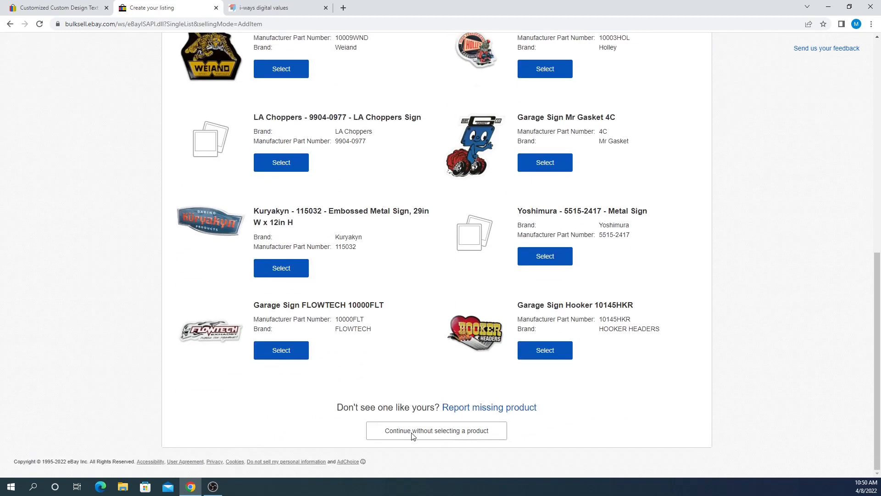
# - Continue without a catalog product, dismiss the video announcement and clear the old title
pyautogui.click(458, 435)
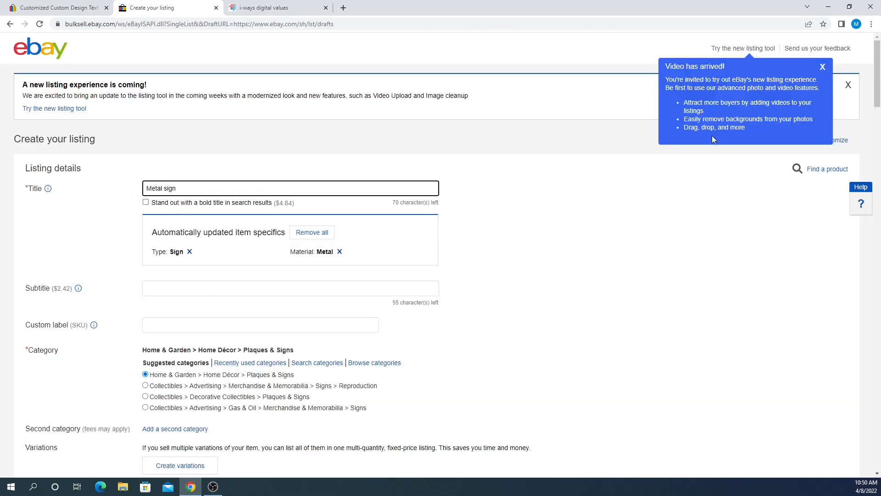
pyautogui.click(823, 68)
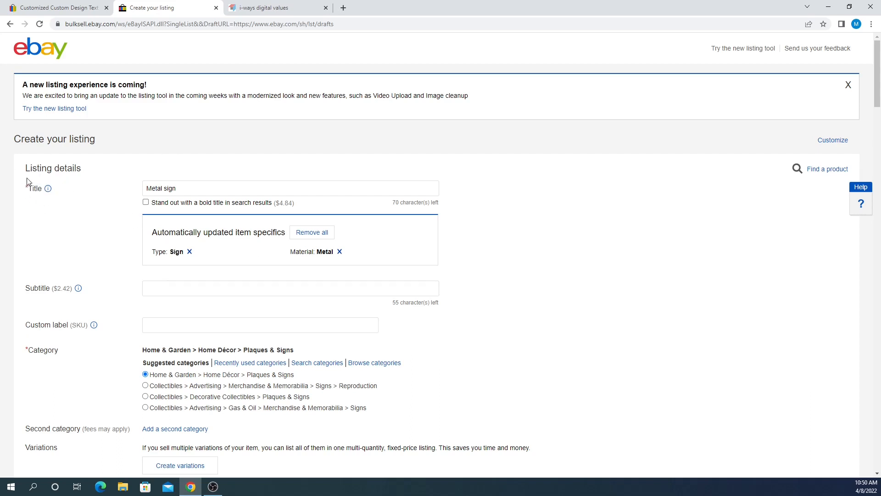
pyautogui.moveTo(146, 189); pyautogui.dragTo(178, 189)
pyautogui.press('BackSpace')
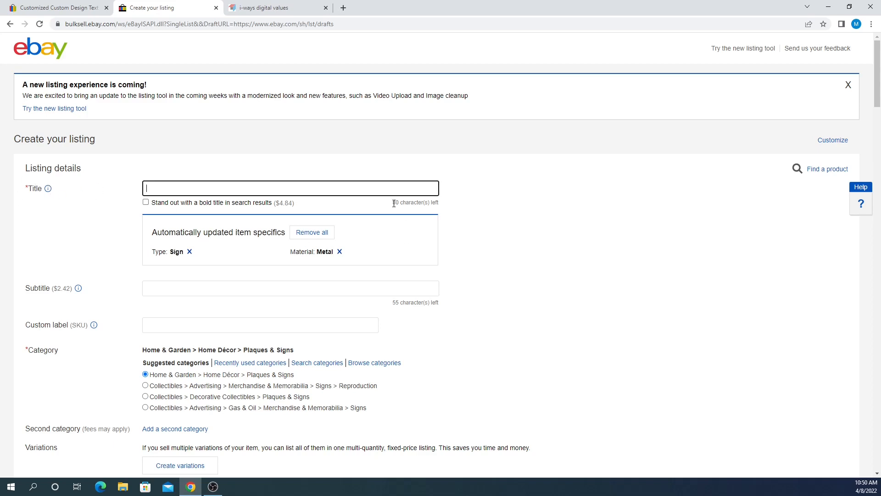
# - Enter 'Metal Sign' as the listing title
pyautogui.moveTo(393, 203); pyautogui.dragTo(442, 202)
pyautogui.click(448, 202)
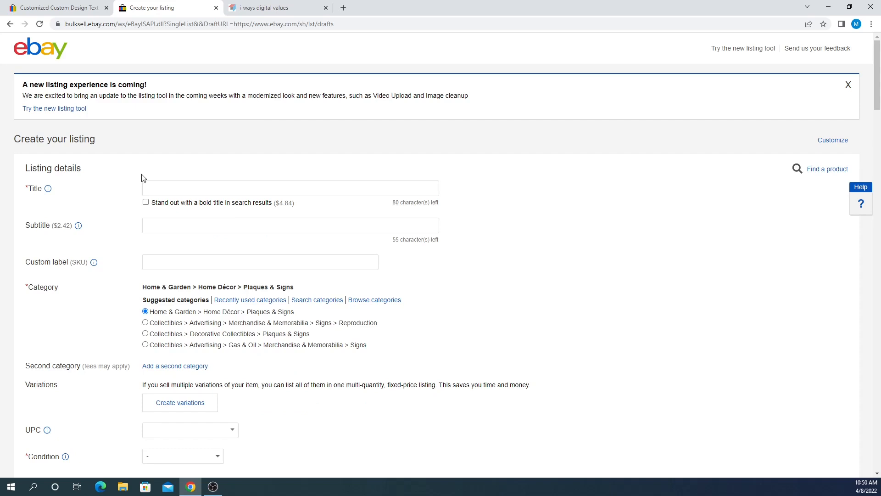
pyautogui.click(167, 185)
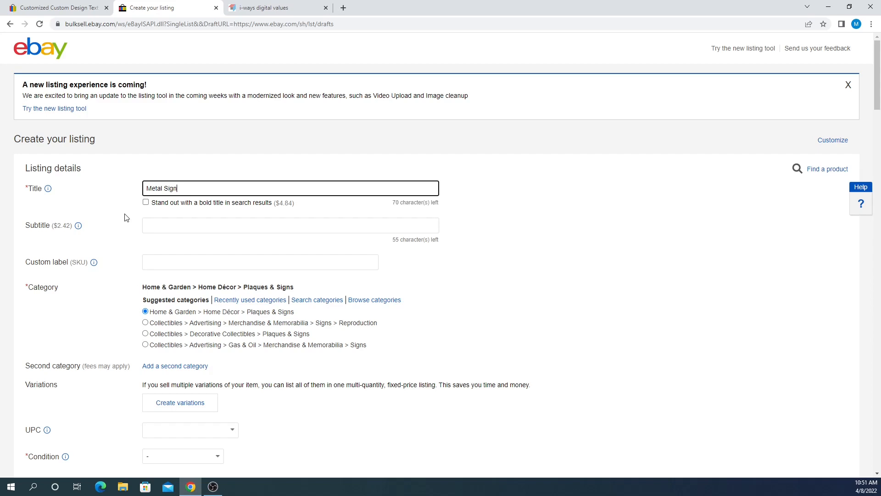
pyautogui.scroll(-6, 125, 218)
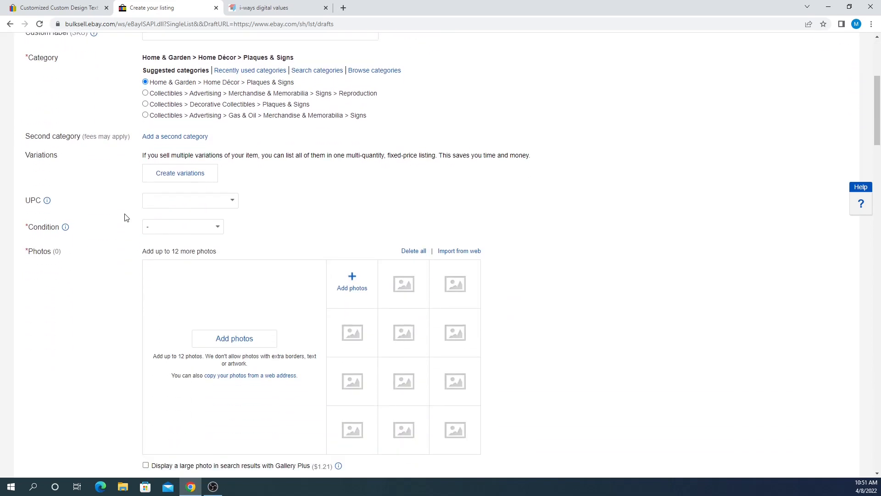
pyautogui.moveTo(28, 203); pyautogui.dragTo(70, 207)
pyautogui.click(80, 215)
pyautogui.scroll(7, 88, 228)
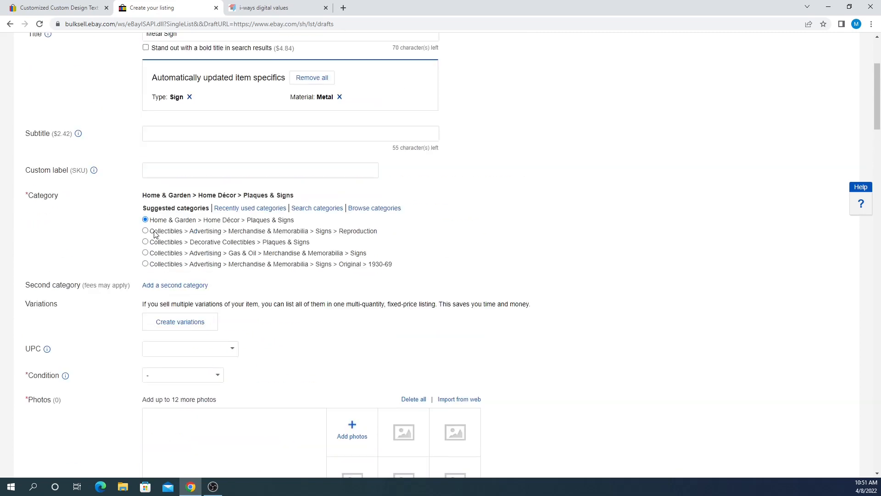
pyautogui.click(180, 188)
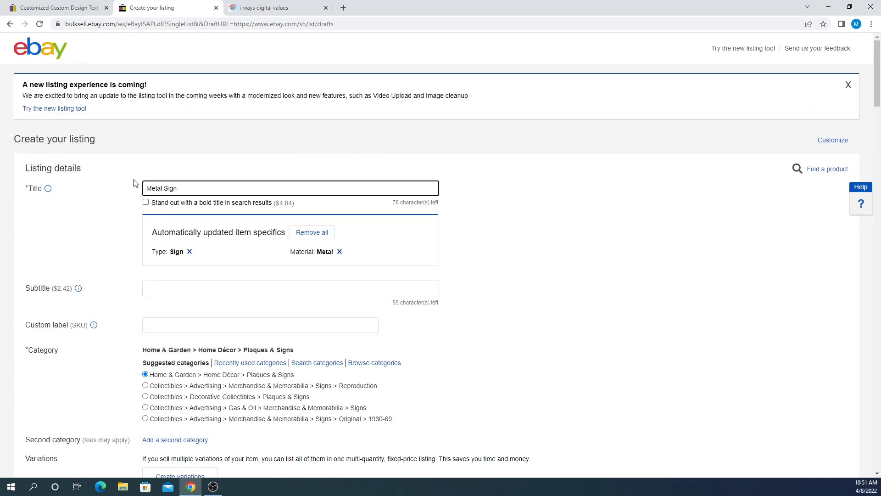
pyautogui.scroll(-5, 178, 203)
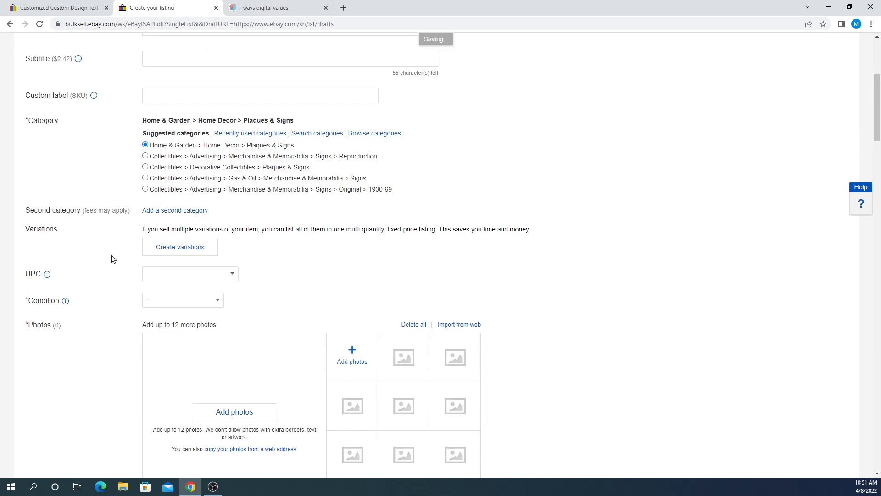
pyautogui.scroll(-2, 188, 297)
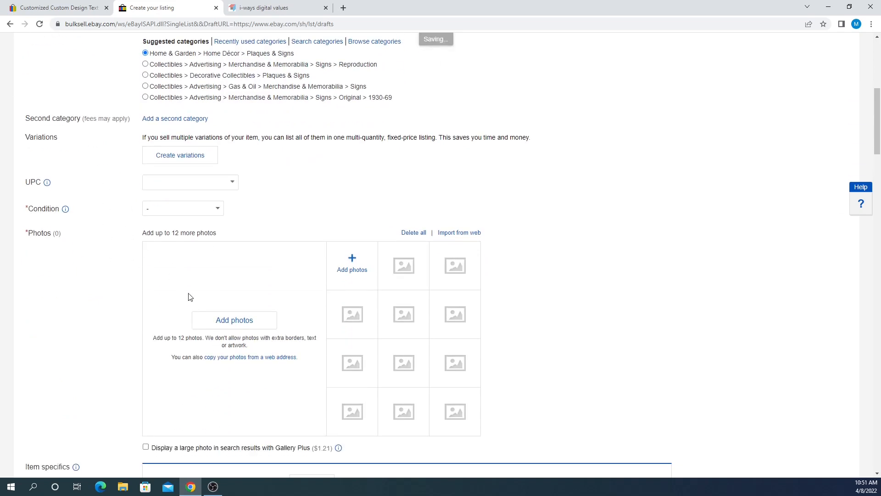
# - Upload the 'pulp fiction' image from the Desktop as the listing's main photo
pyautogui.click(232, 321)
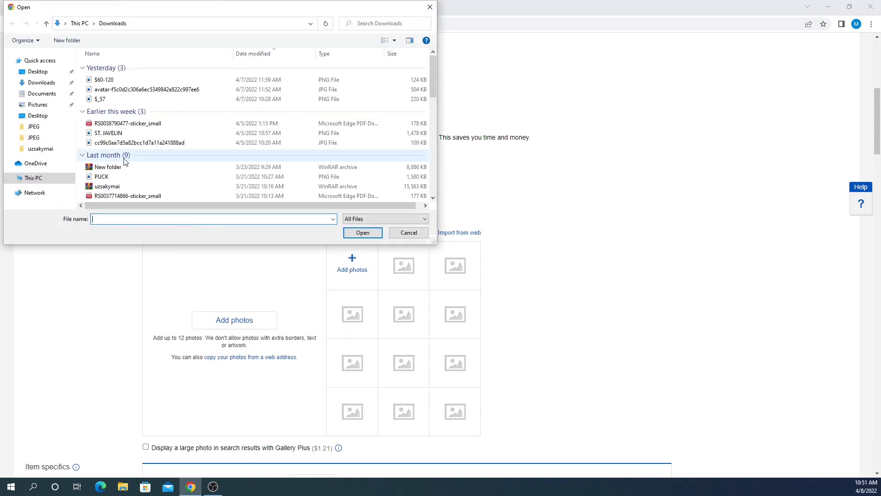
pyautogui.click(39, 72)
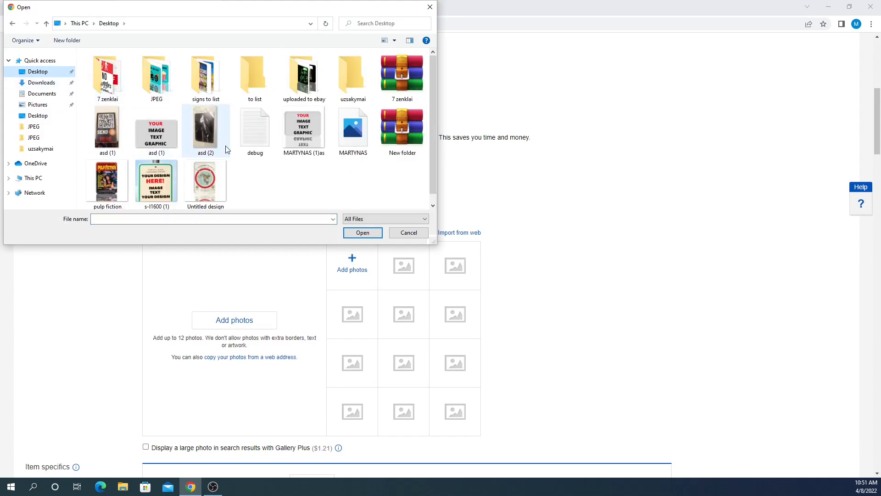
pyautogui.click(107, 182)
pyautogui.click(368, 235)
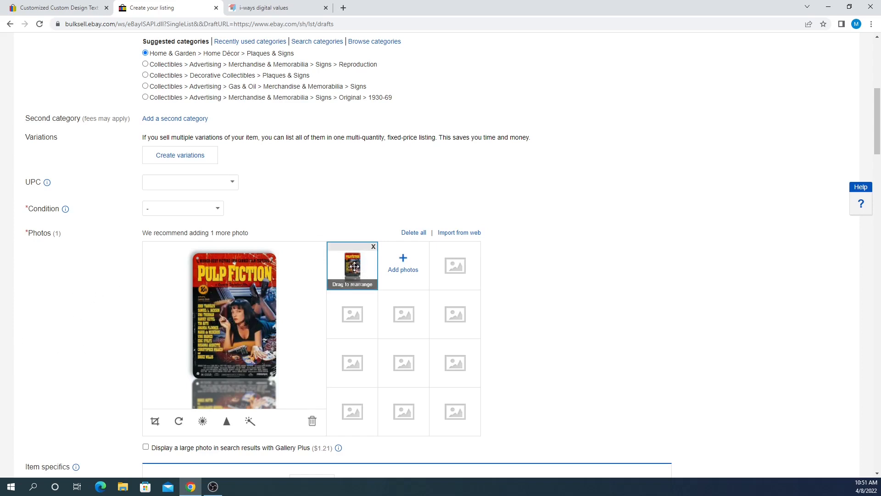
pyautogui.scroll(4, 289, 227)
# - Insert 'Pulp Fiction Classic Movie Aluminum' before 'Metal Sign' in the title
pyautogui.scroll(2, 240, 210)
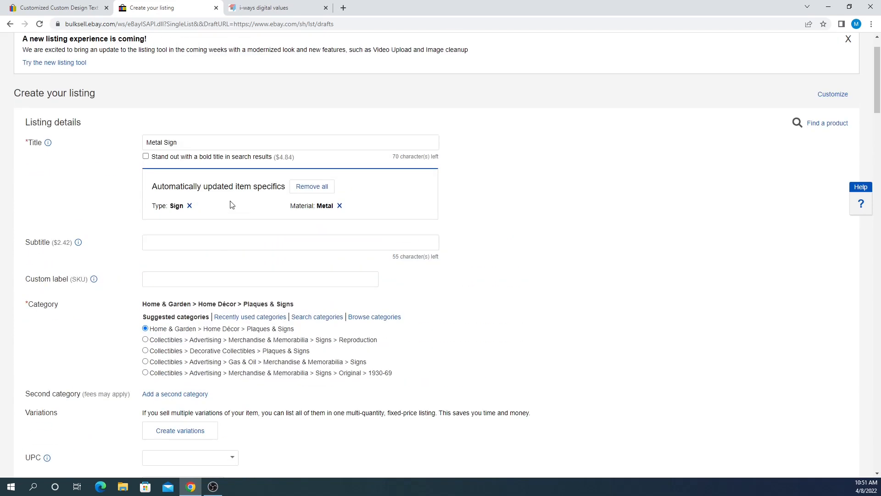
pyautogui.click(147, 144)
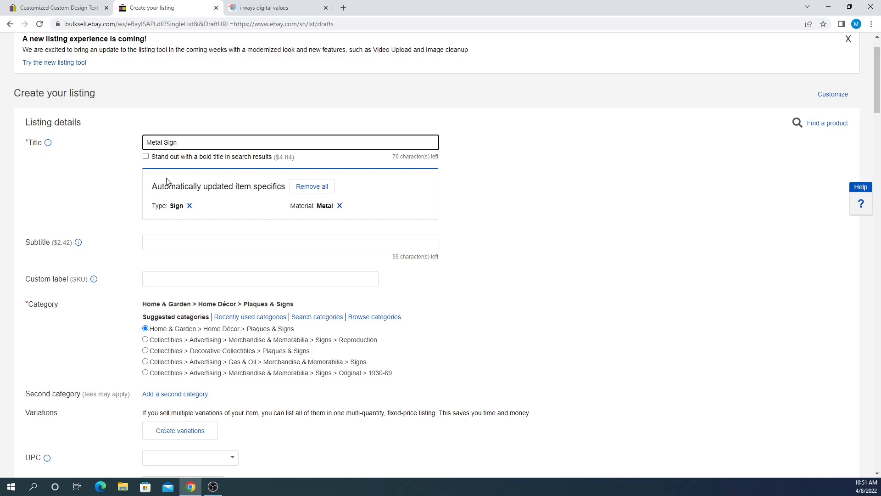
pyautogui.write('Pulp Fiction Classic Movie ')
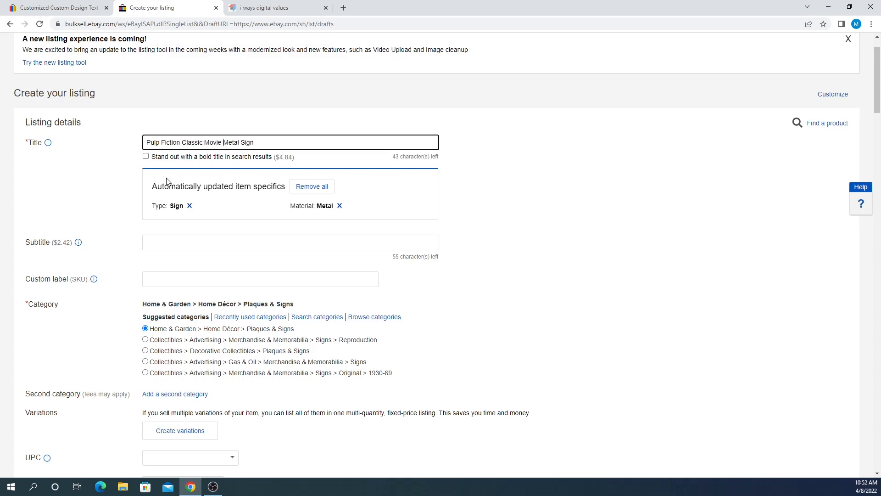
pyautogui.write('Aluminum')
pyautogui.moveTo(146, 140); pyautogui.dragTo(295, 142)
pyautogui.click(338, 158)
pyautogui.moveTo(392, 158); pyautogui.dragTo(457, 161)
pyautogui.click(456, 161)
pyautogui.click(346, 143)
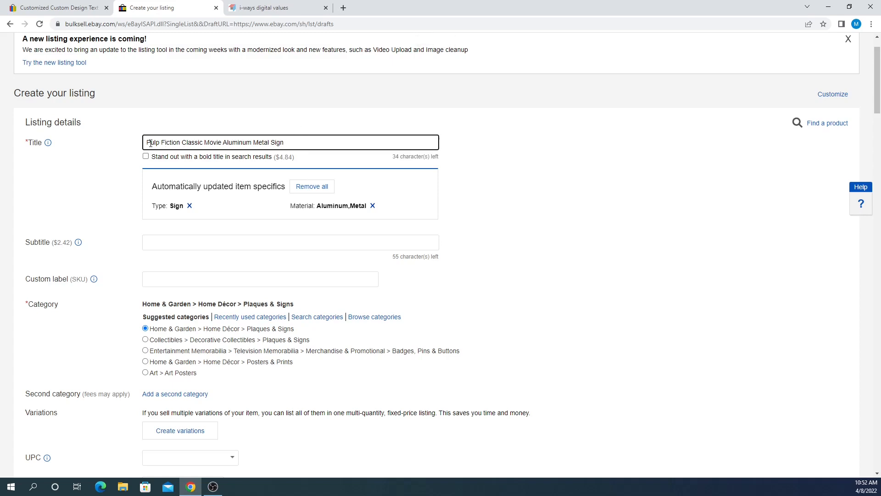
# - Append 'Plaque Poster' to the end of the title
pyautogui.moveTo(146, 142); pyautogui.dragTo(179, 140)
pyautogui.click(178, 142)
pyautogui.moveTo(252, 143); pyautogui.dragTo(300, 143)
pyautogui.click(302, 143)
pyautogui.moveTo(148, 143); pyautogui.dragTo(178, 141)
pyautogui.press('End')
pyautogui.moveTo(255, 145); pyautogui.dragTo(295, 145)
pyautogui.click(299, 146)
pyautogui.write('Plaque Poster')
pyautogui.scroll(-8, 626, 191)
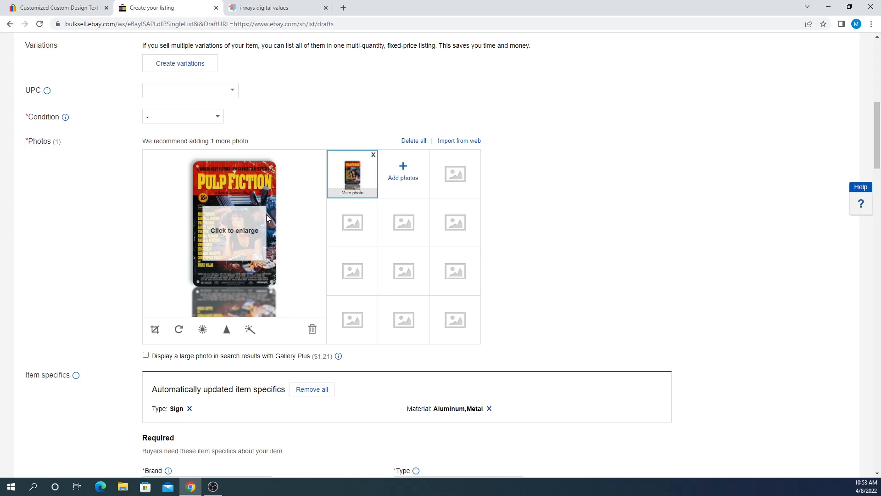
pyautogui.scroll(7, 120, 183)
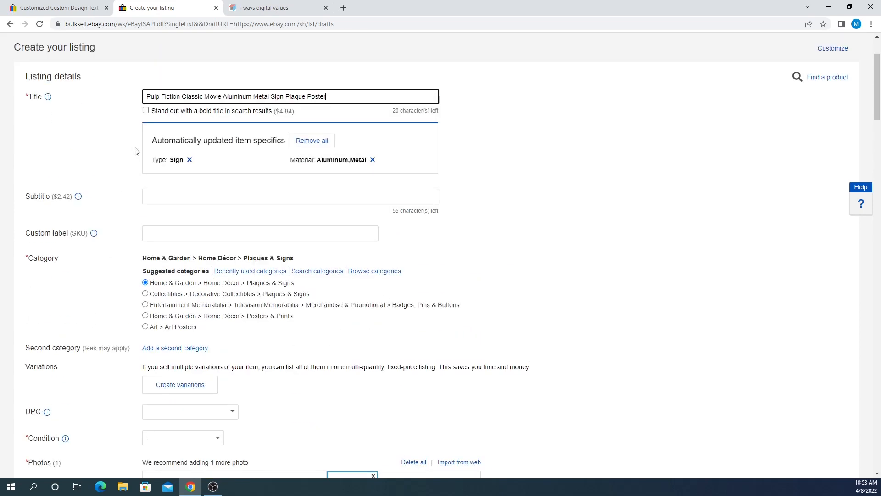
# - Review the title wording and inspect the enlarged main photo of the sign
pyautogui.moveTo(182, 97); pyautogui.dragTo(145, 97)
pyautogui.doubleClick(326, 97)
pyautogui.scroll(-6, 322, 161)
pyautogui.scroll(8, 291, 175)
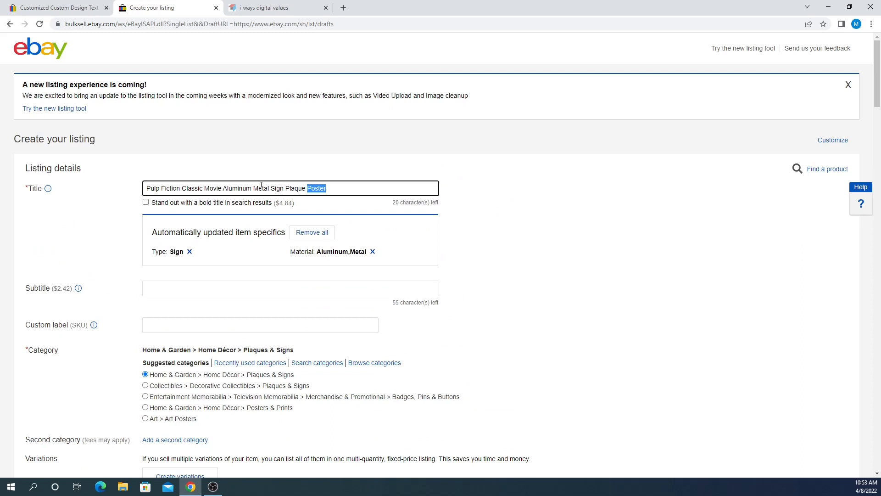
pyautogui.moveTo(254, 186); pyautogui.dragTo(284, 184)
pyautogui.click(285, 186)
pyautogui.scroll(-8, 285, 184)
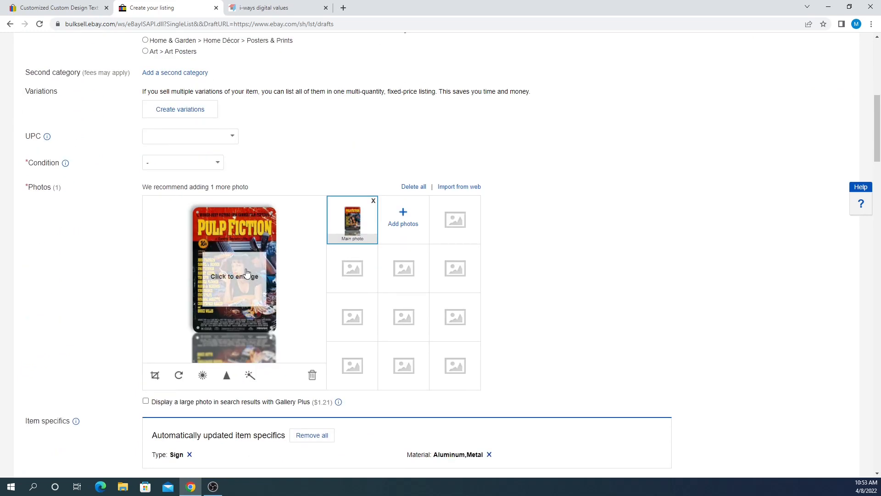
pyautogui.click(247, 273)
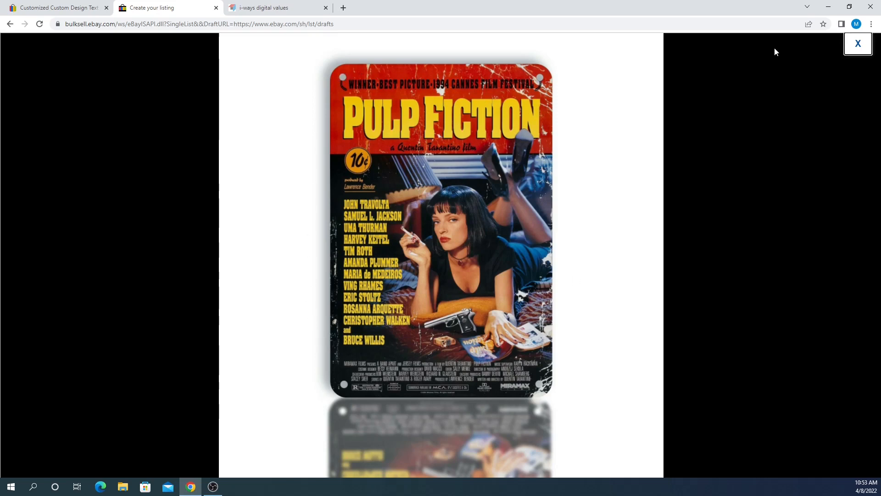
pyautogui.click(870, 47)
pyautogui.scroll(12, 338, 146)
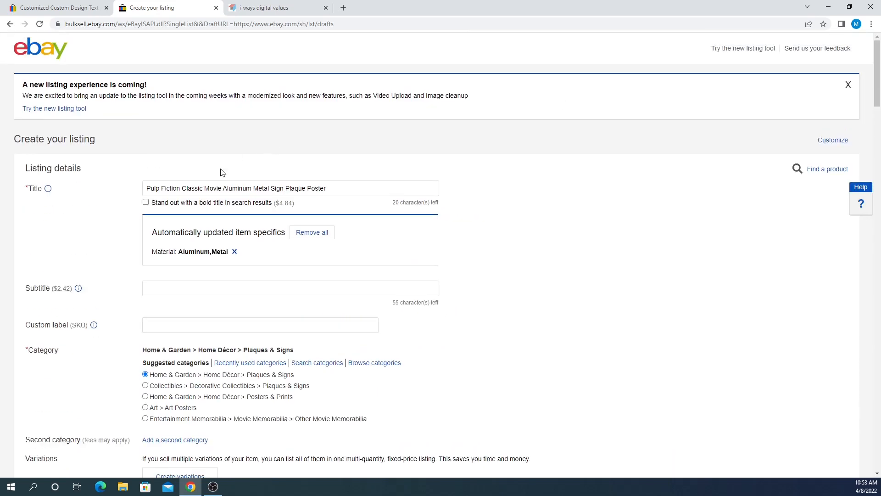
# - Add 'Home Decor Gift' after 'Poster' at the end of the title
pyautogui.doubleClick(315, 187)
pyautogui.click(332, 187)
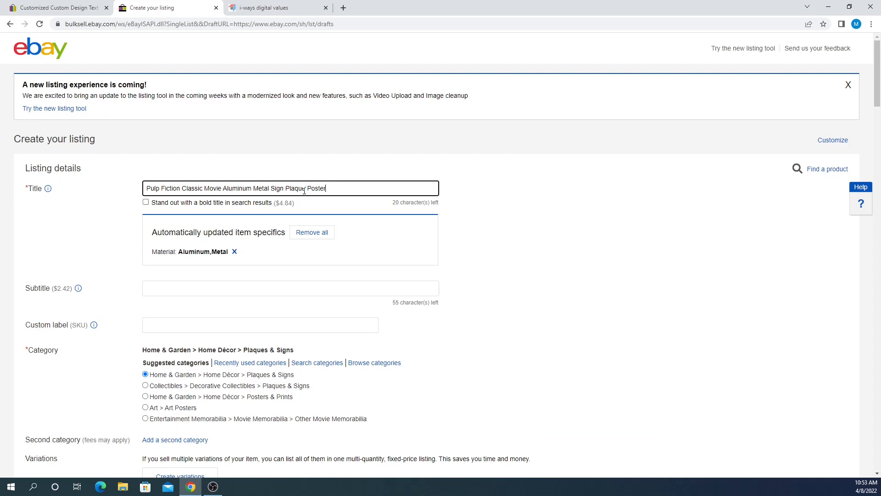
pyautogui.moveTo(254, 188); pyautogui.dragTo(280, 186)
pyautogui.click(285, 186)
pyautogui.doubleClick(316, 188)
pyautogui.click(332, 188)
pyautogui.write('Home Decor Gift')
pyautogui.scroll(-1, 272, 293)
pyautogui.scroll(-6, 272, 293)
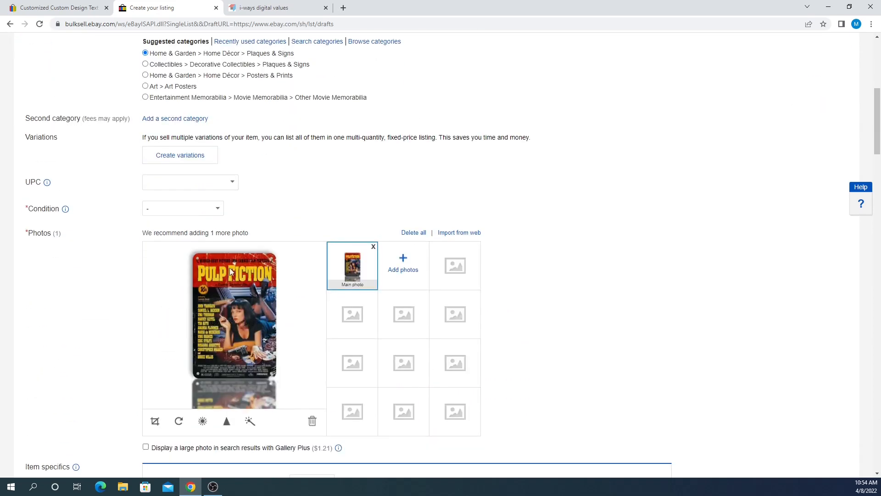
pyautogui.scroll(5, 259, 281)
pyautogui.scroll(2, 259, 284)
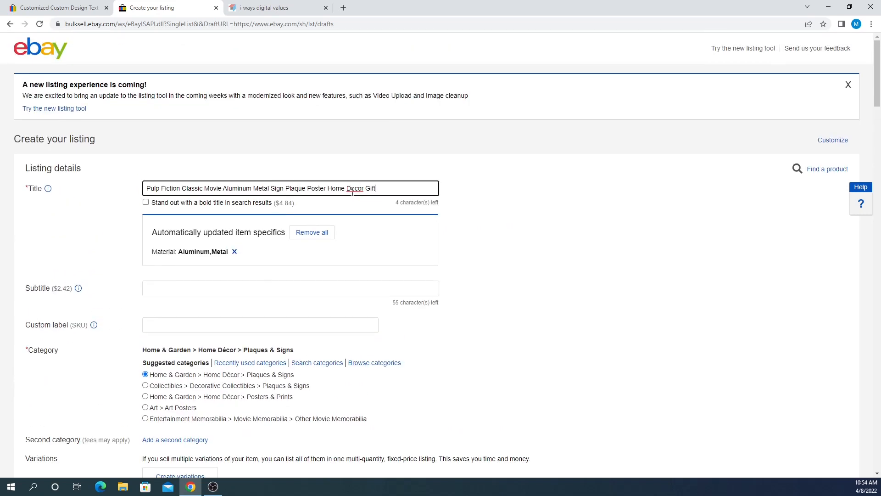
pyautogui.scroll(-7, 324, 204)
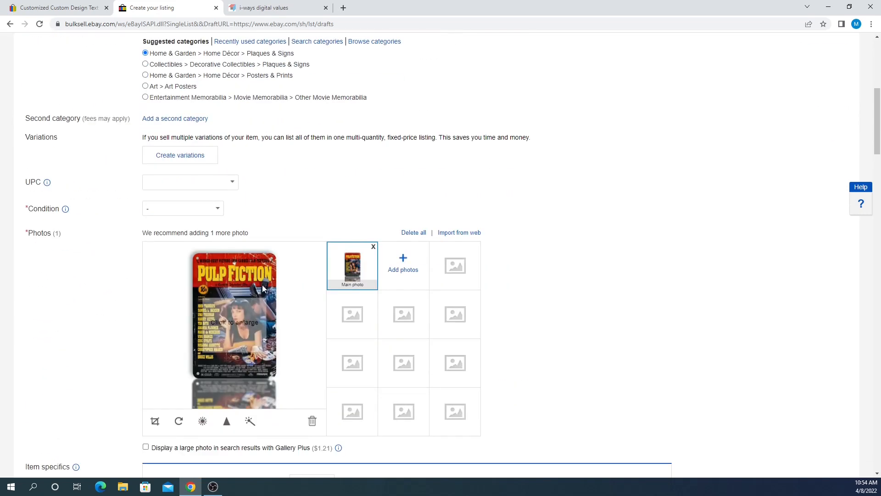
pyautogui.scroll(7, 408, 237)
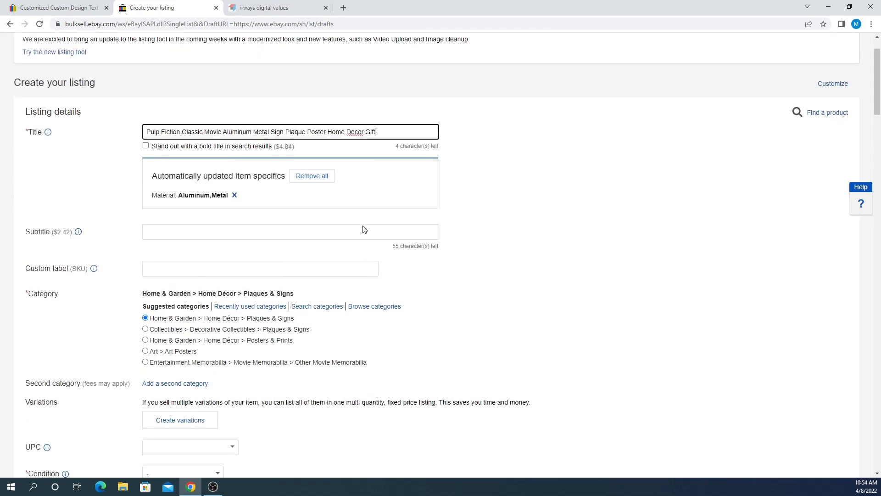
pyautogui.moveTo(366, 189); pyautogui.dragTo(393, 190)
pyautogui.click(387, 191)
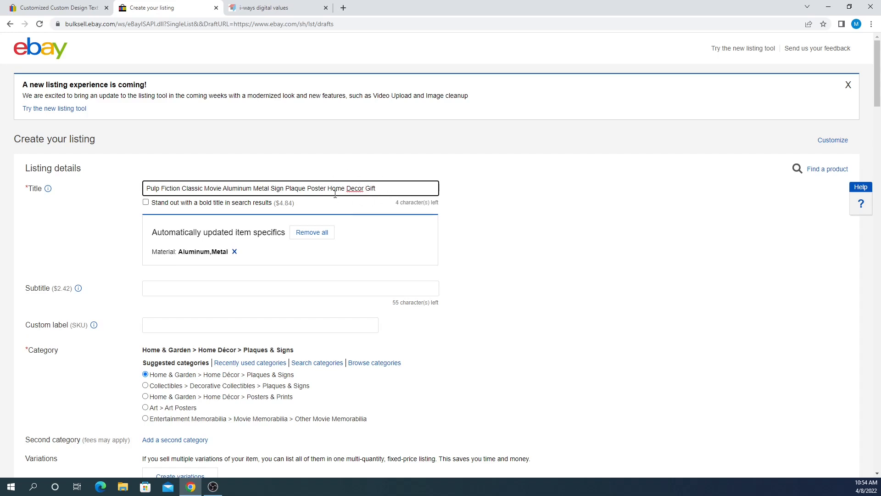
# - Remove the mistaken 'hOme' brand from the automatically updated item specifics
pyautogui.scroll(-4, 344, 199)
pyautogui.scroll(-2, 347, 209)
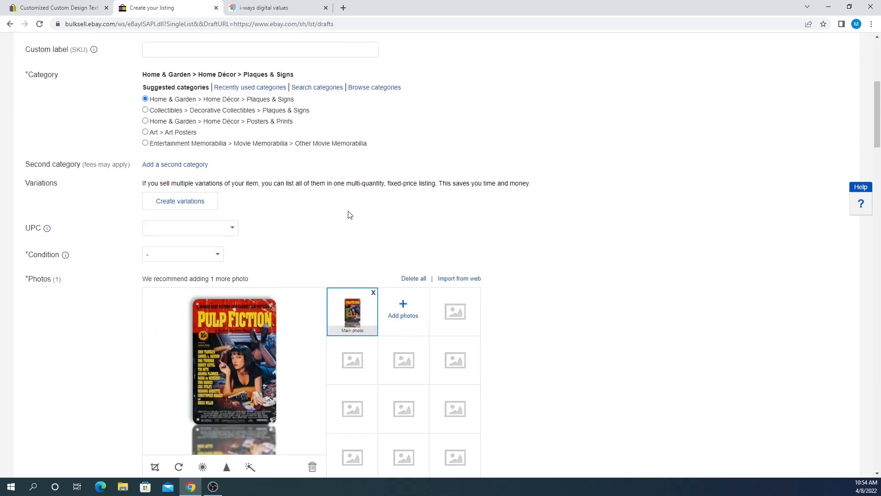
pyautogui.scroll(5, 239, 222)
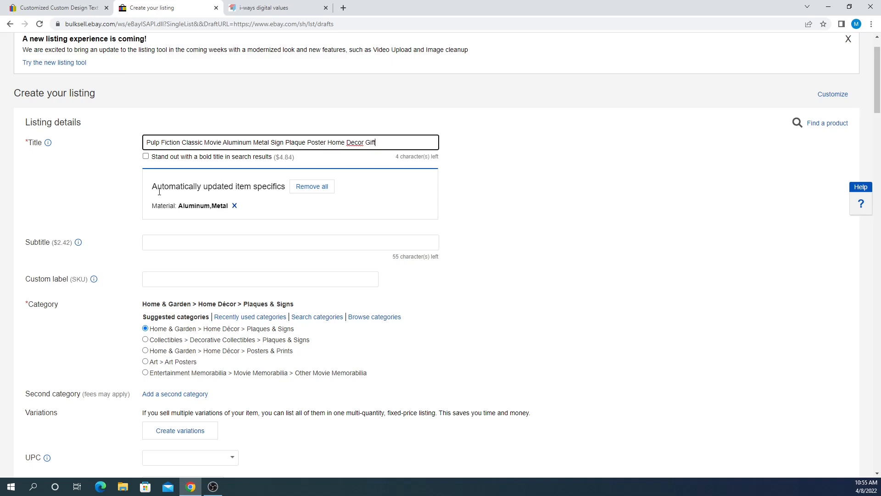
pyautogui.moveTo(152, 192); pyautogui.dragTo(267, 191)
pyautogui.click(564, 191)
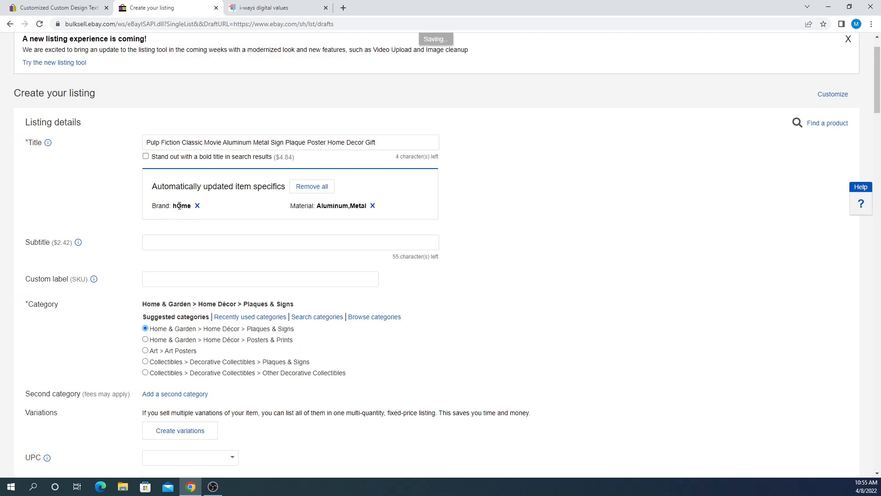
pyautogui.moveTo(146, 142); pyautogui.dragTo(344, 142)
pyautogui.click(344, 142)
pyautogui.doubleClick(343, 142)
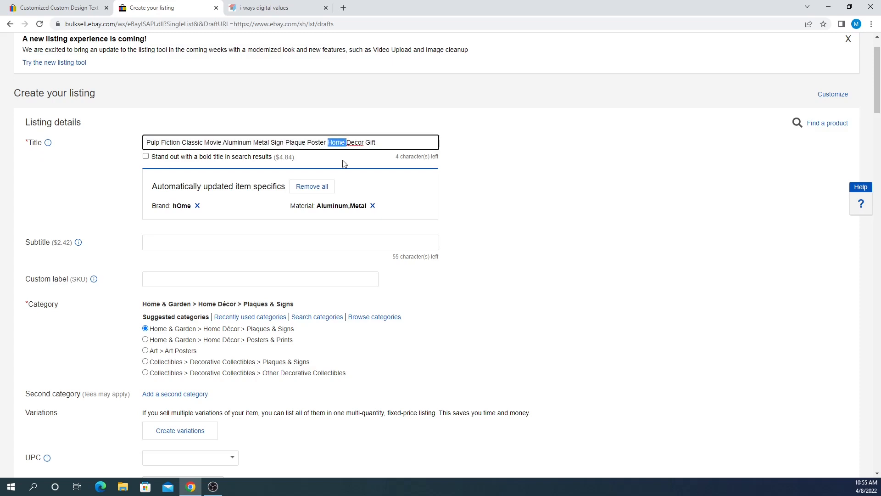
pyautogui.click(197, 206)
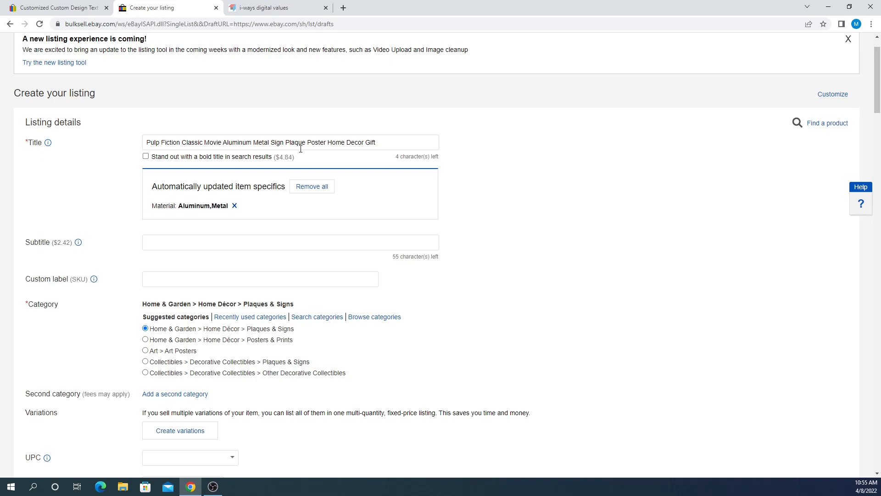
pyautogui.moveTo(223, 142); pyautogui.dragTo(264, 142)
pyautogui.click(263, 143)
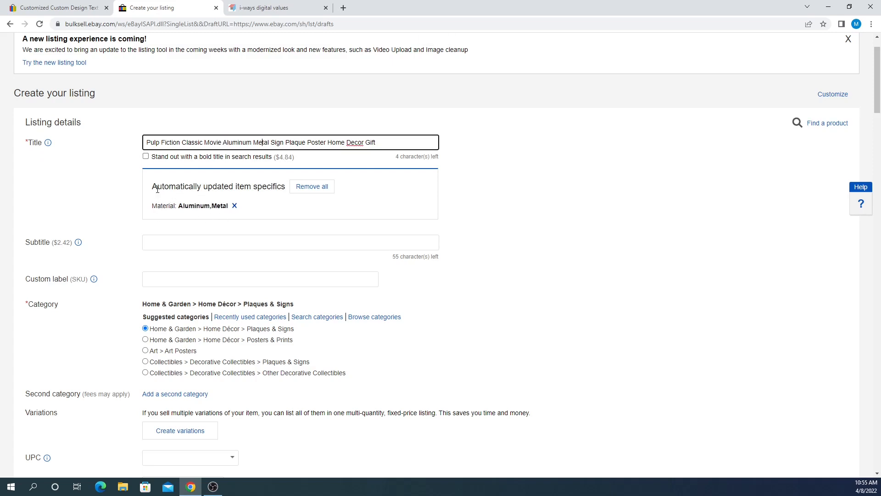
pyautogui.moveTo(163, 188); pyautogui.dragTo(235, 187)
pyautogui.click(247, 187)
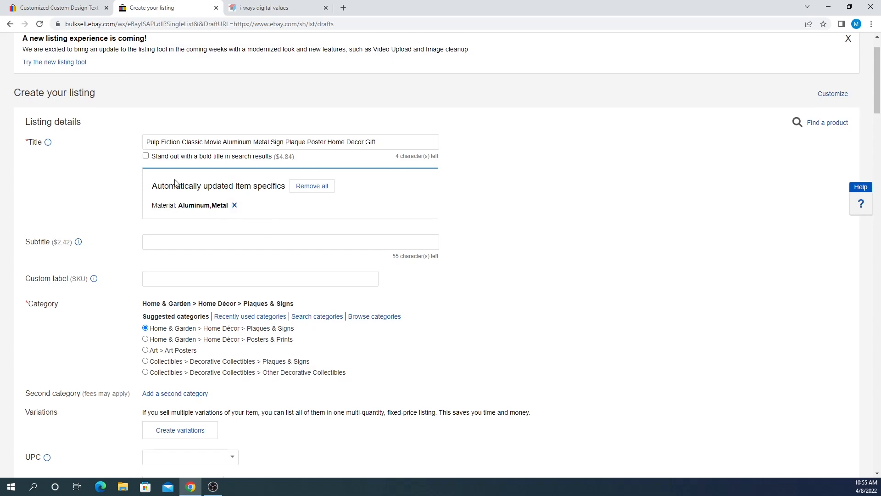
pyautogui.scroll(-2, 243, 206)
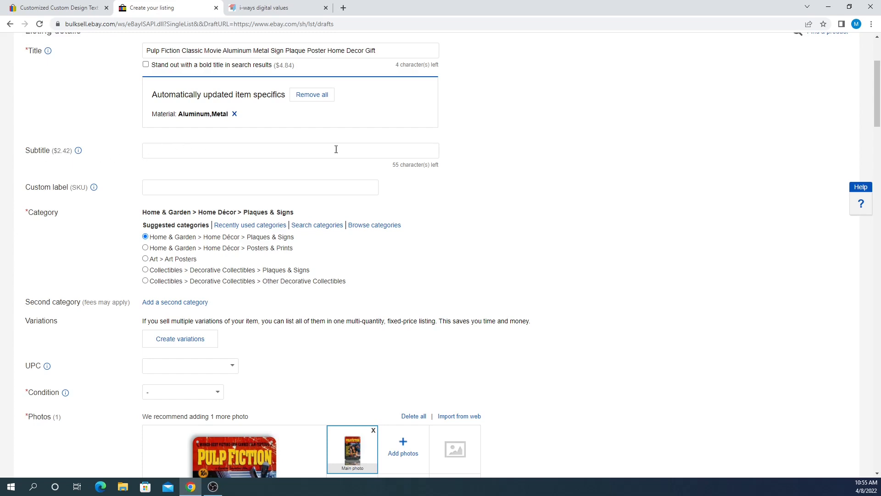
pyautogui.scroll(2, 130, 170)
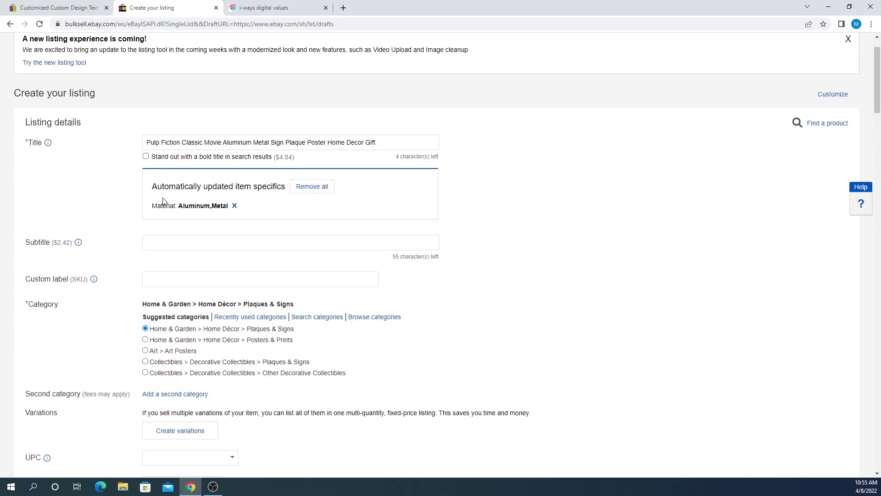
pyautogui.click(156, 241)
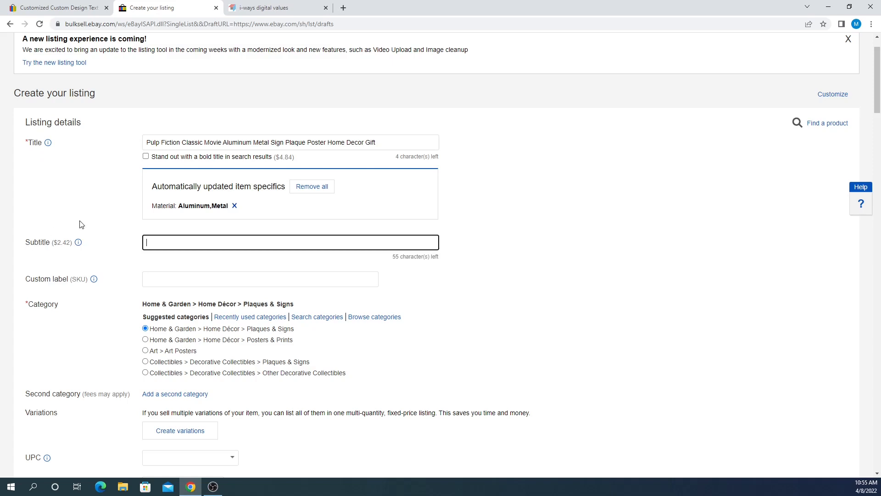
# - Enter 'Metalsign200' as the listing's custom label (SKU)
pyautogui.scroll(-1, 100, 240)
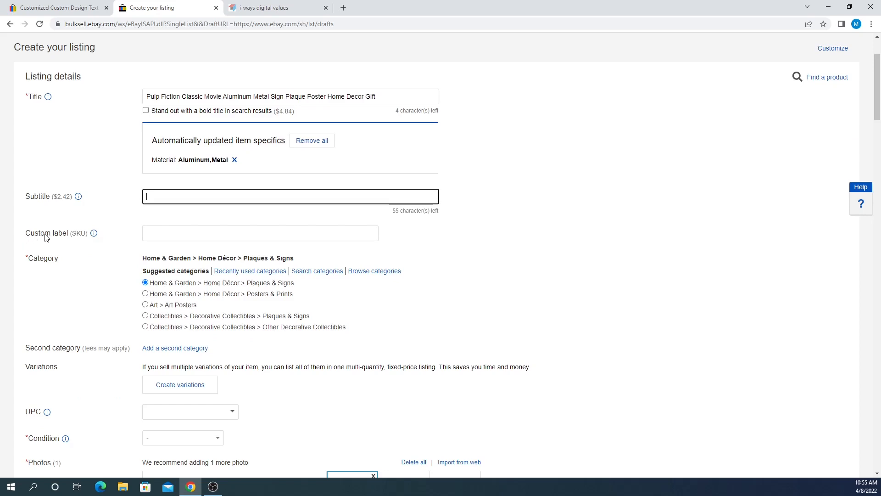
pyautogui.click(156, 233)
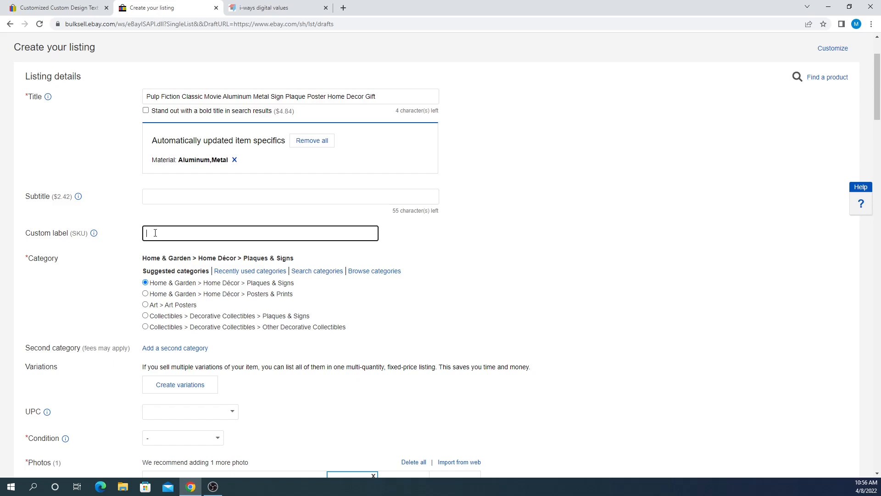
pyautogui.write('lsign200')
pyautogui.click(85, 249)
pyautogui.doubleClick(153, 232)
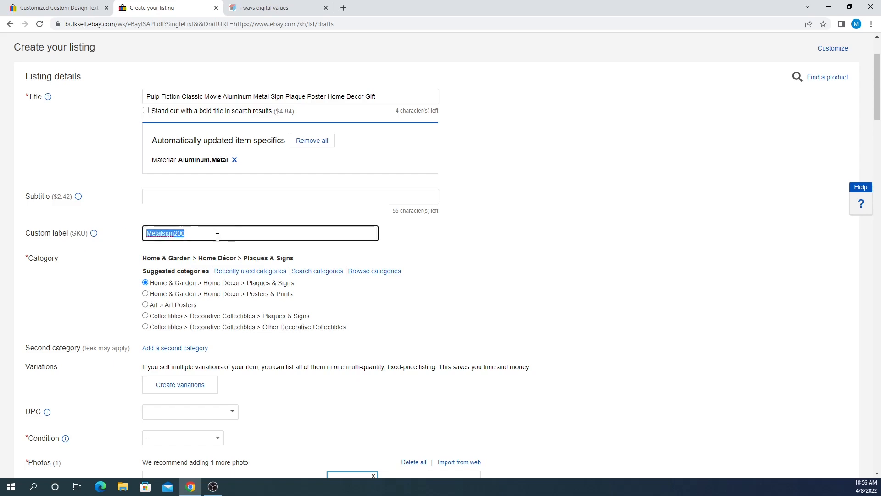
pyautogui.click(197, 234)
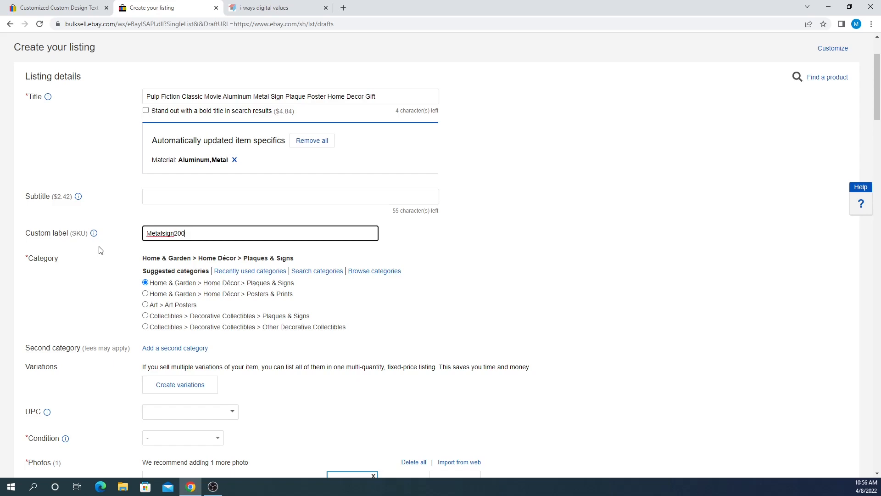
pyautogui.moveTo(150, 235); pyautogui.dragTo(220, 233)
pyautogui.click(196, 235)
pyautogui.moveTo(147, 234); pyautogui.dragTo(200, 229)
pyautogui.click(216, 232)
pyautogui.moveTo(70, 234); pyautogui.dragTo(85, 234)
pyautogui.click(100, 242)
pyautogui.doubleClick(146, 236)
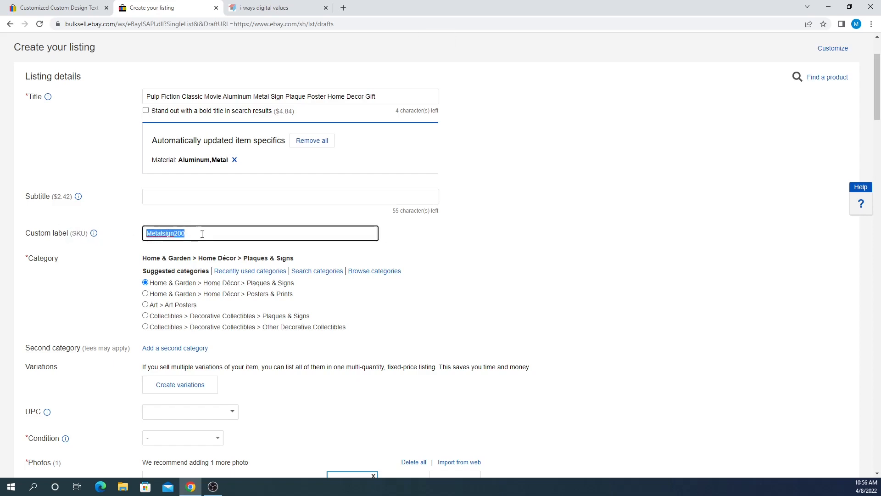
pyautogui.click(119, 247)
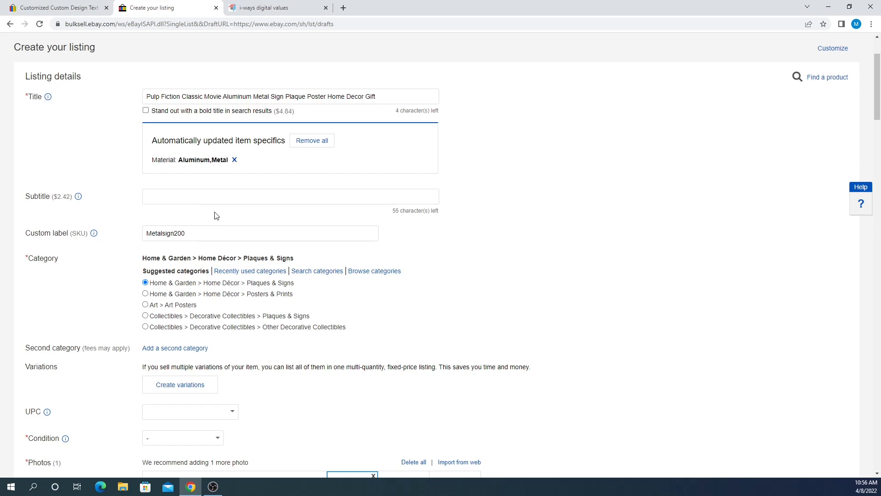
pyautogui.scroll(-2, 102, 188)
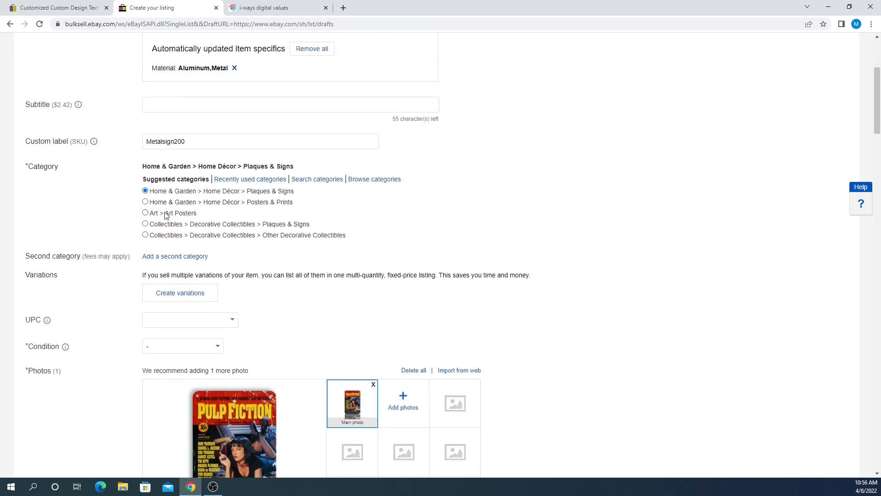
pyautogui.scroll(4, 136, 202)
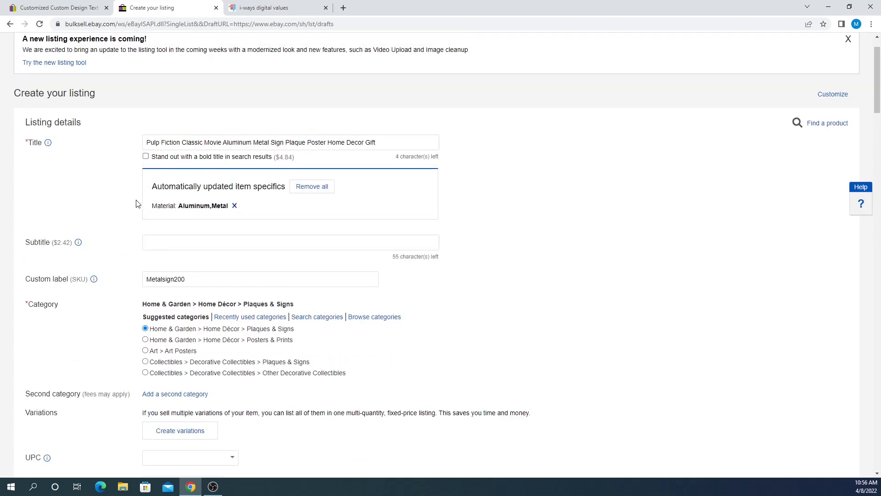
pyautogui.moveTo(145, 188); pyautogui.dragTo(385, 188)
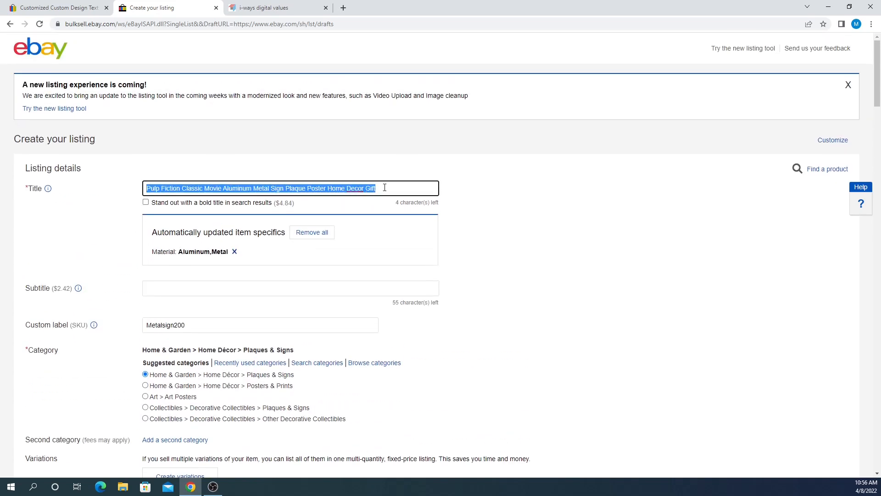
pyautogui.click(392, 188)
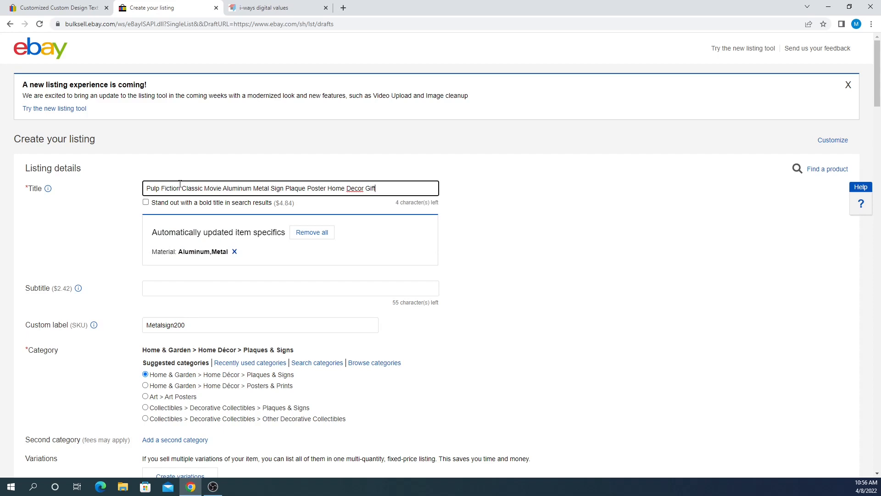
pyautogui.scroll(-2, 261, 183)
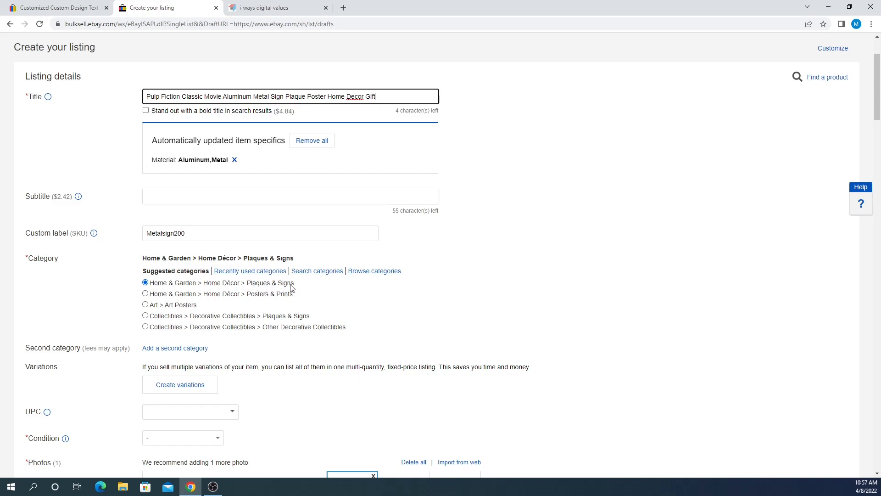
pyautogui.moveTo(295, 285); pyautogui.dragTo(248, 287)
pyautogui.click(263, 286)
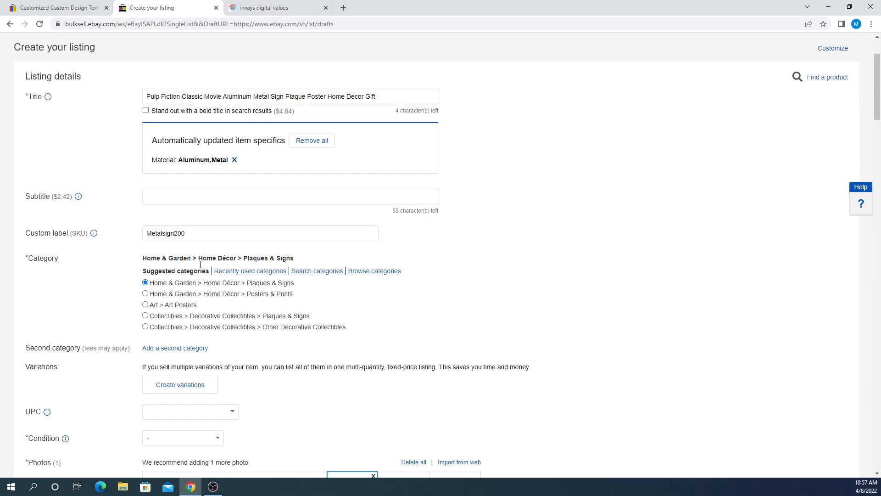
pyautogui.scroll(-2, 200, 265)
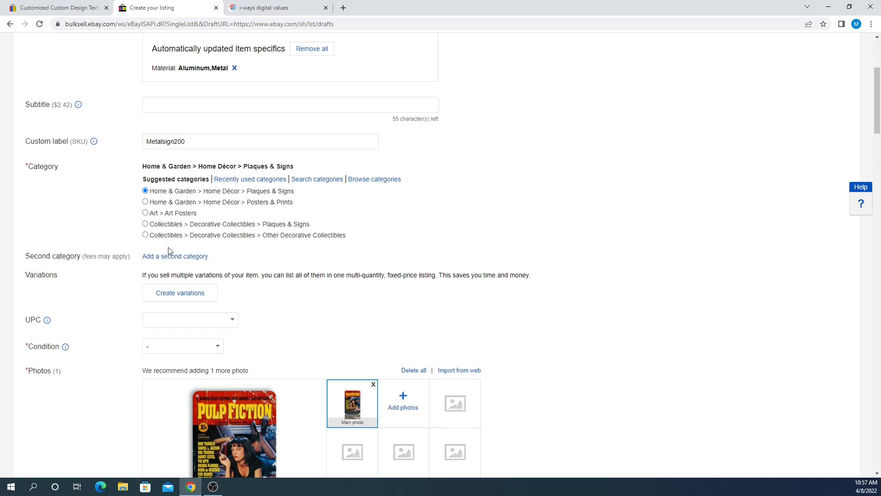
pyautogui.moveTo(83, 257); pyautogui.dragTo(128, 257)
pyautogui.click(127, 257)
pyautogui.moveTo(131, 256); pyautogui.dragTo(69, 256)
pyautogui.click(69, 255)
pyautogui.scroll(-1, 76, 225)
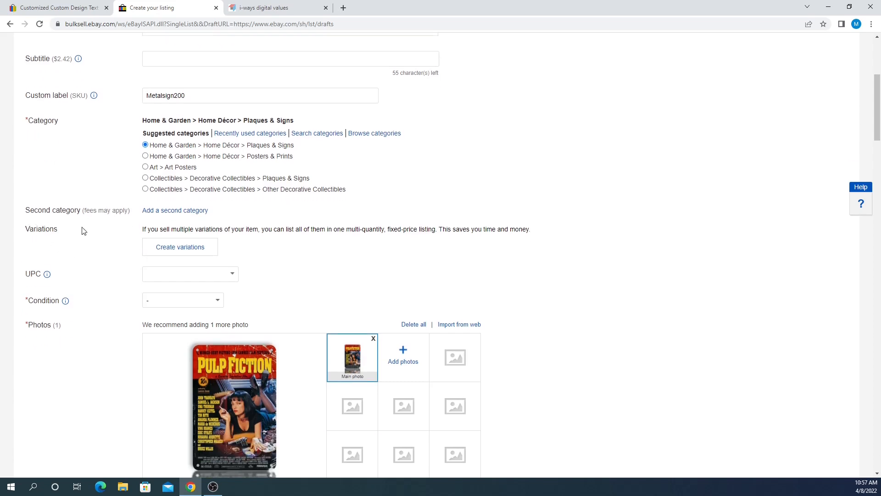
pyautogui.moveTo(142, 232); pyautogui.dragTo(439, 238)
pyautogui.click(440, 240)
# - Set the UPC field to Does Not Apply
pyautogui.scroll(-1, 40, 273)
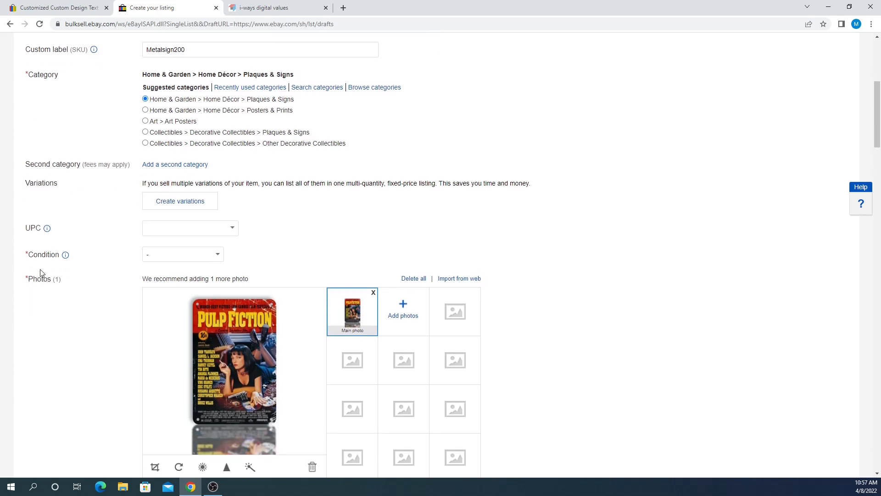
pyautogui.doubleClick(30, 231)
pyautogui.click(40, 231)
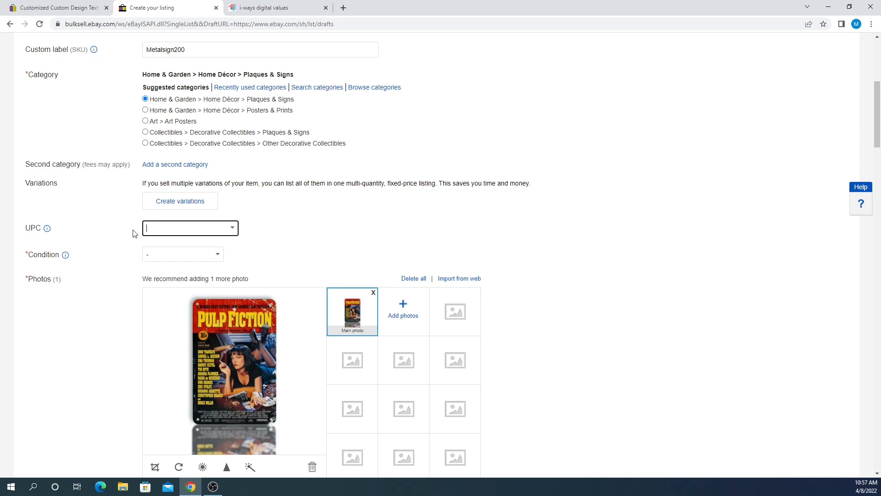
pyautogui.click(232, 228)
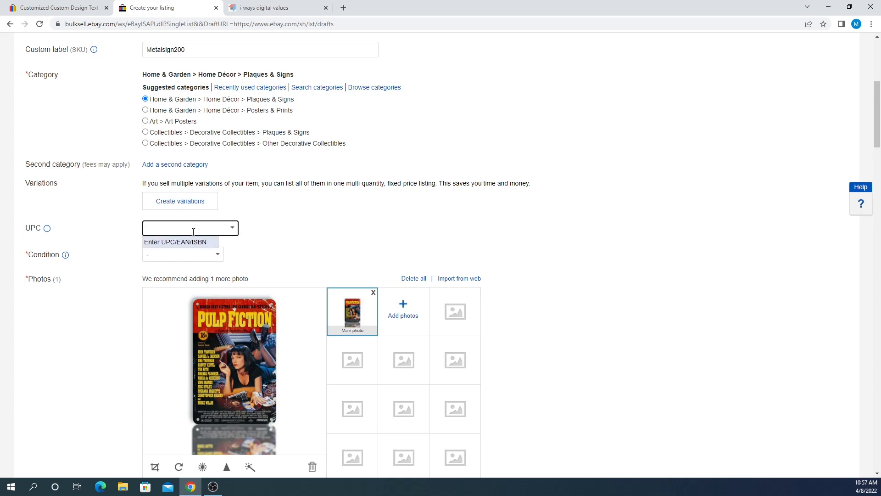
pyautogui.doubleClick(34, 229)
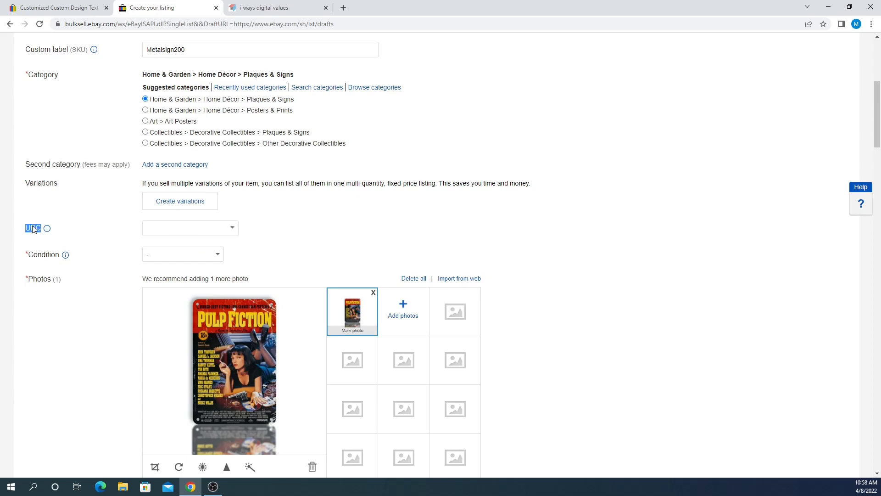
pyautogui.click(70, 229)
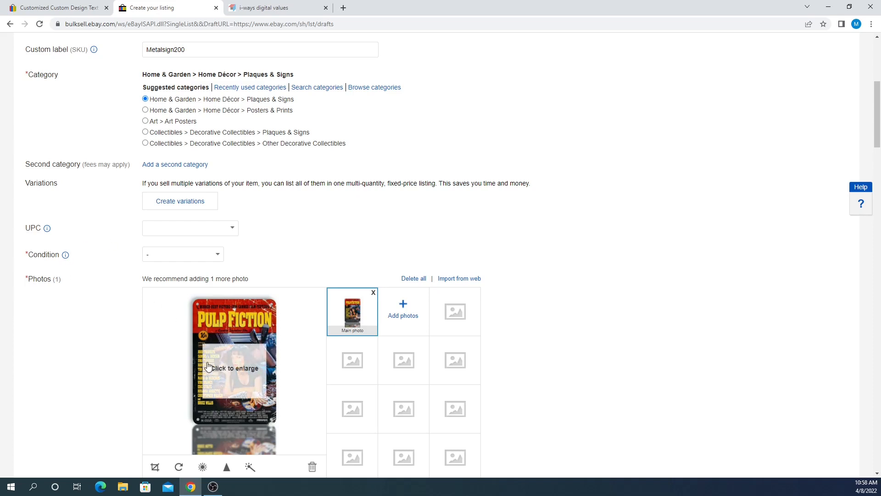
pyautogui.click(158, 229)
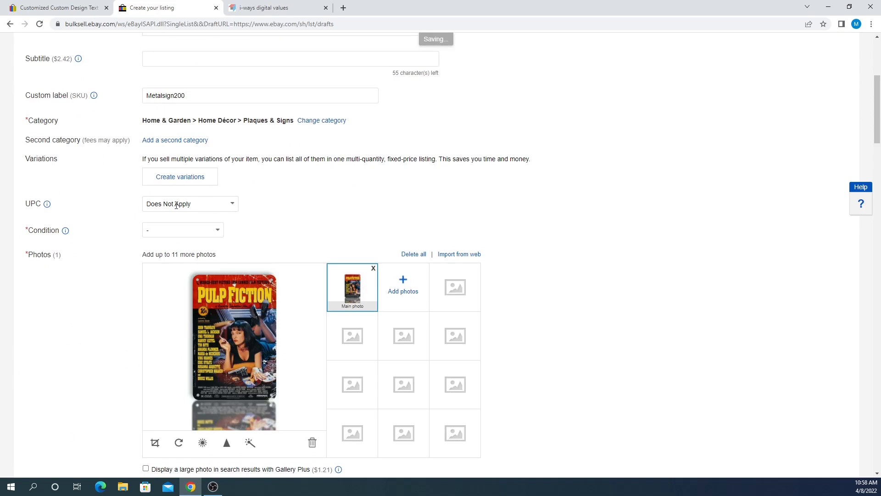
# - Bring up the list of item conditions in the Condition dropdown
pyautogui.scroll(-1, 127, 183)
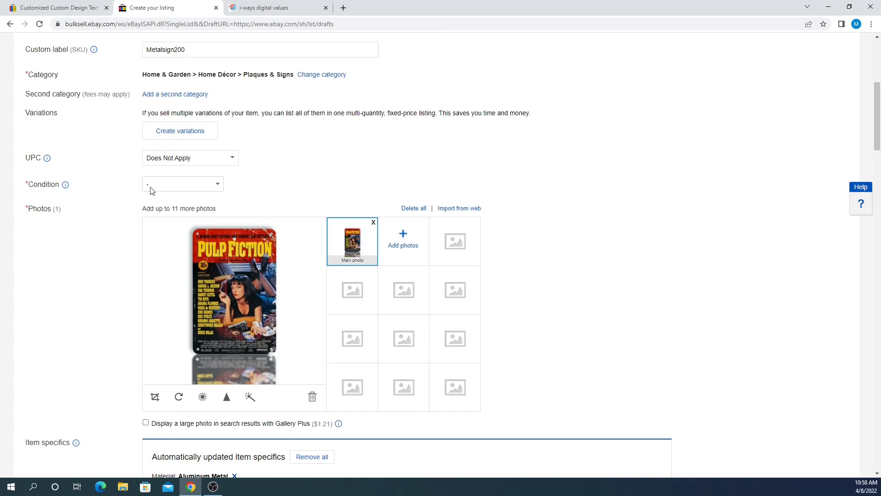
pyautogui.doubleClick(31, 185)
pyautogui.click(33, 186)
pyautogui.click(218, 186)
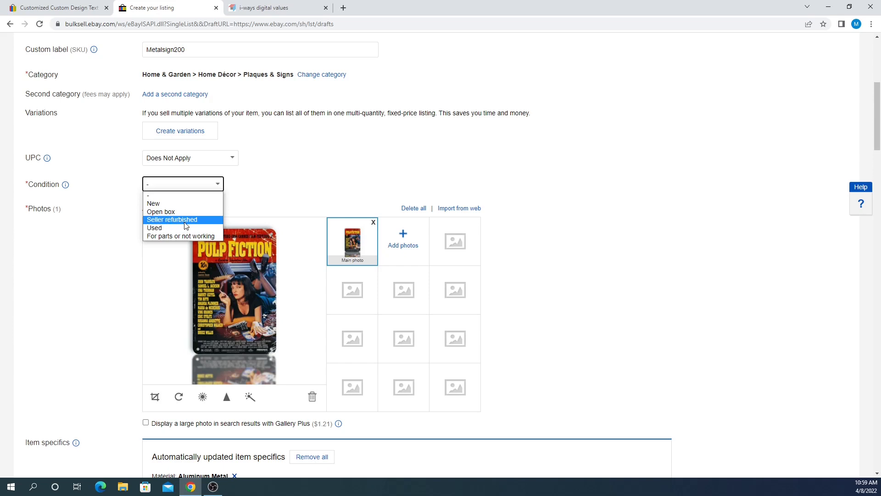
# - Choose New from the condition list
pyautogui.press('Down')
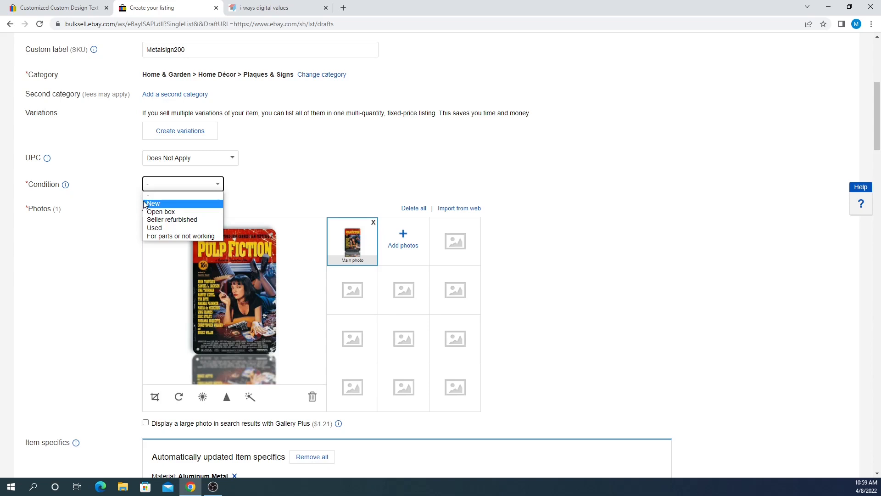
pyautogui.click(145, 203)
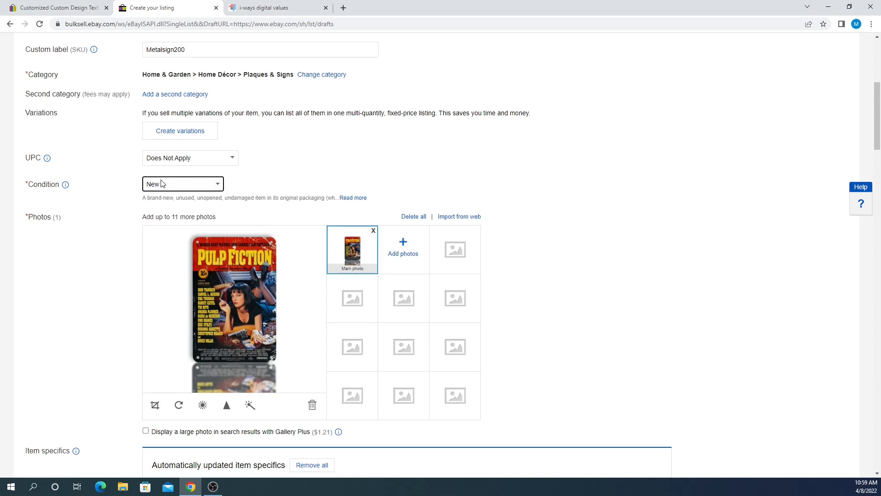
pyautogui.scroll(-2, 137, 188)
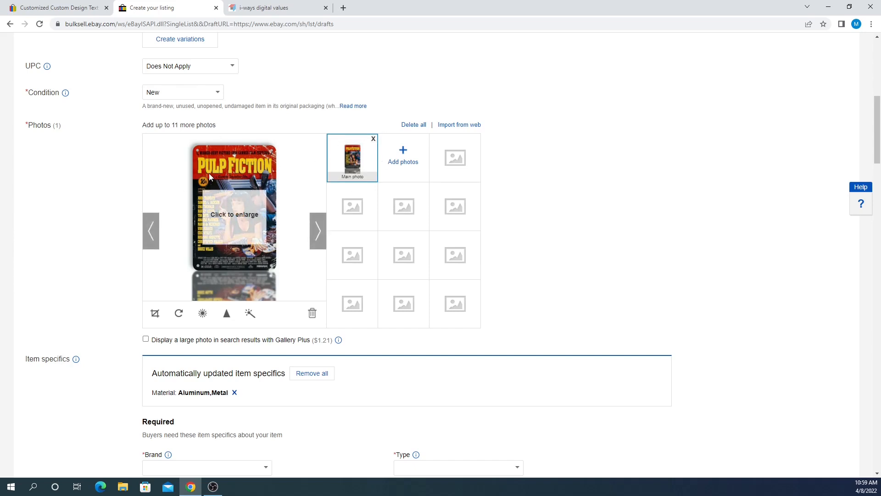
# - Set the Brand item specific to Unbranded from the suggestions
pyautogui.scroll(-1, 209, 172)
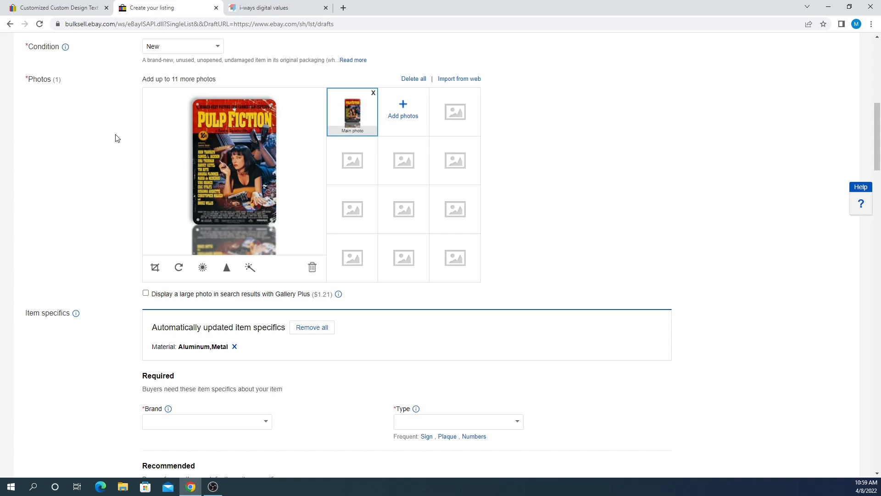
pyautogui.scroll(-2, 98, 197)
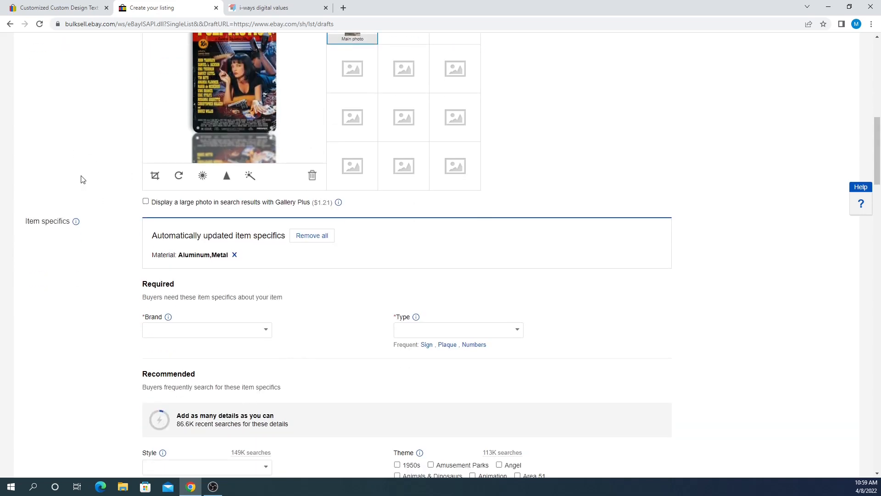
pyautogui.scroll(-3, 83, 179)
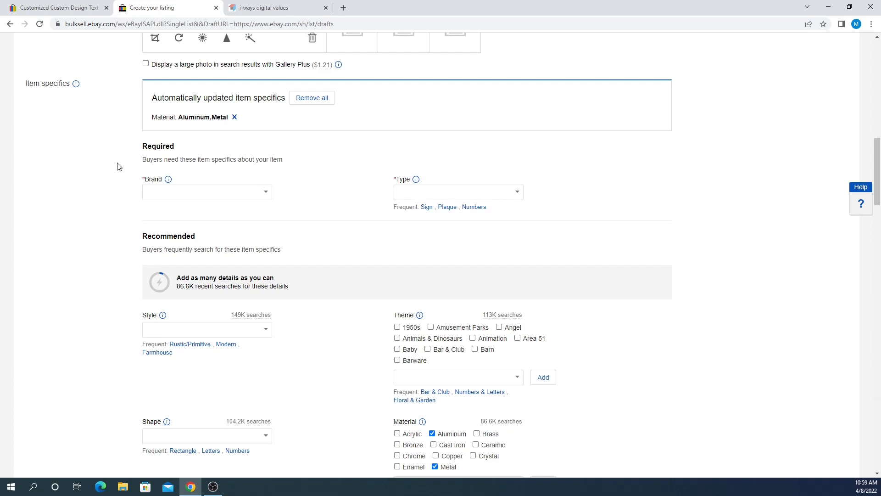
pyautogui.scroll(-2, 291, 210)
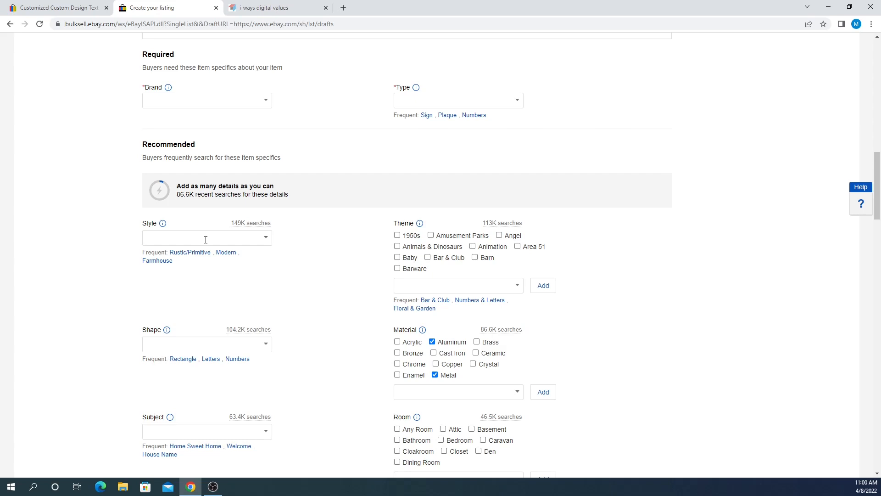
pyautogui.scroll(2, 179, 278)
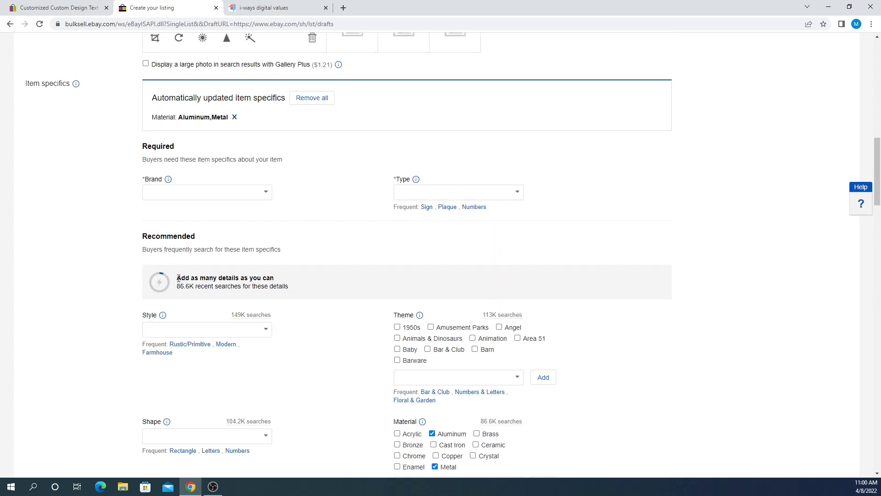
pyautogui.scroll(-2, 180, 276)
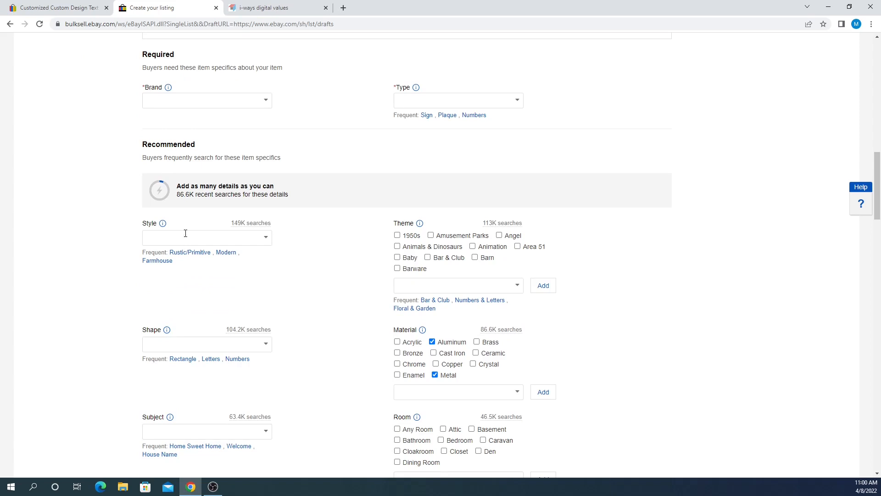
pyautogui.scroll(-9, 495, 250)
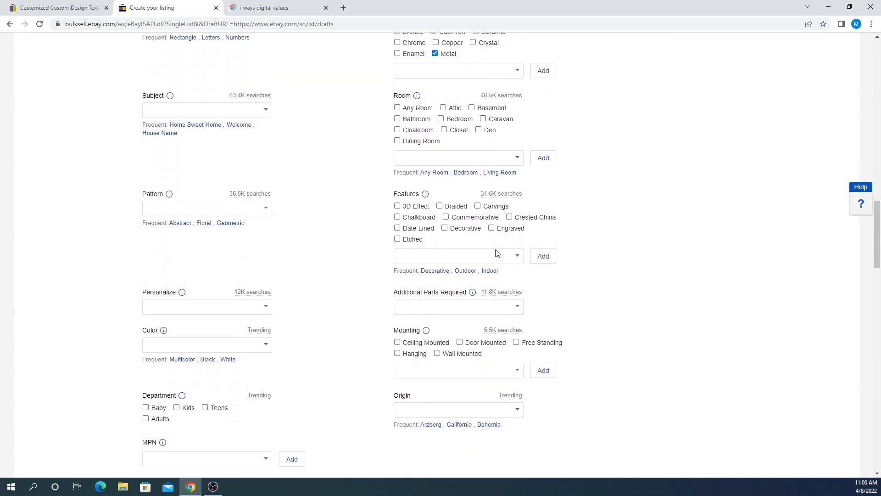
pyautogui.scroll(6, 106, 236)
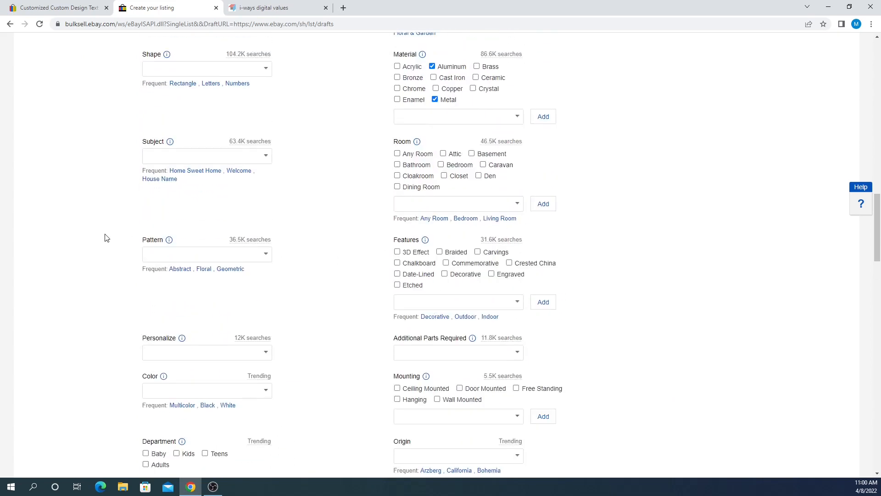
pyautogui.scroll(4, 105, 236)
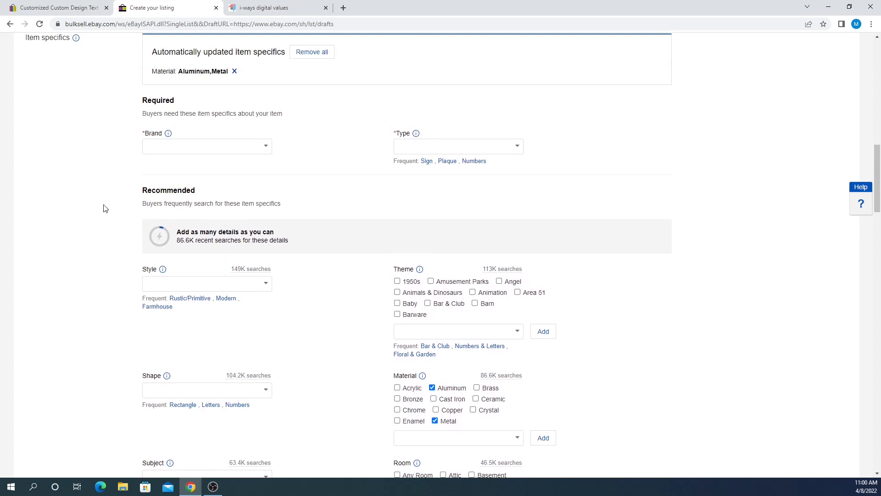
pyautogui.click(156, 147)
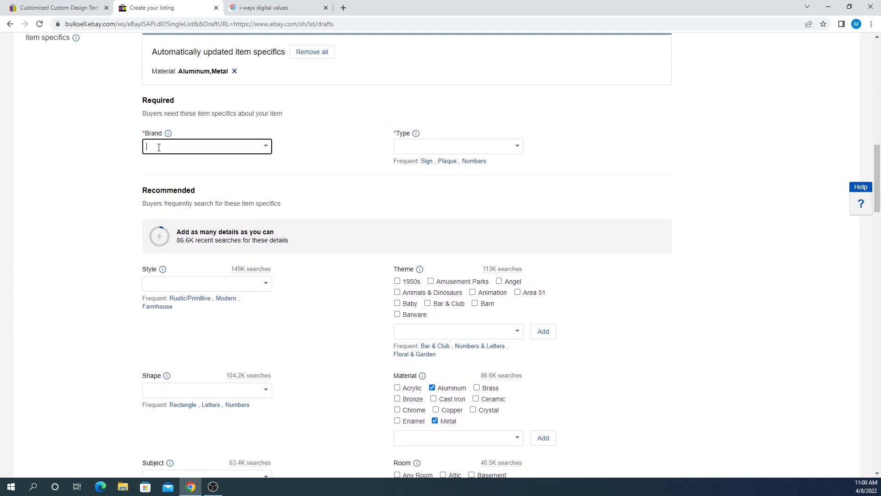
pyautogui.write('Unbranded')
pyautogui.click(162, 164)
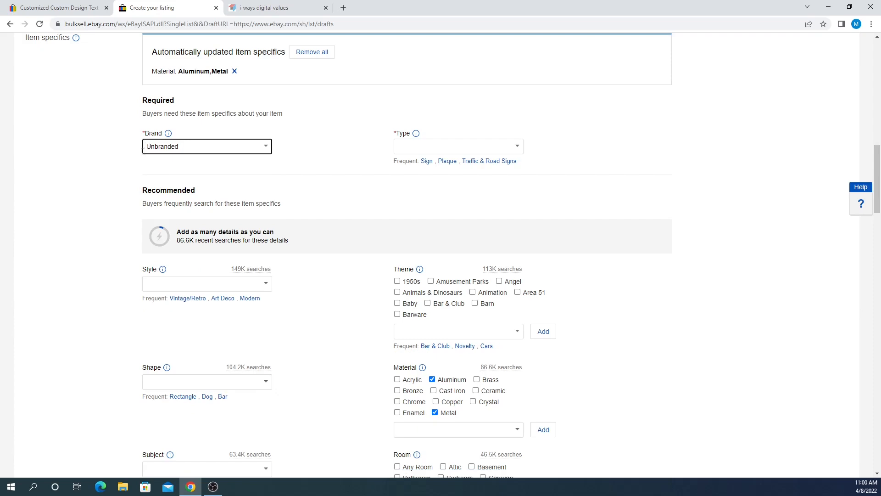
pyautogui.moveTo(143, 151); pyautogui.dragTo(230, 143)
pyautogui.click(107, 168)
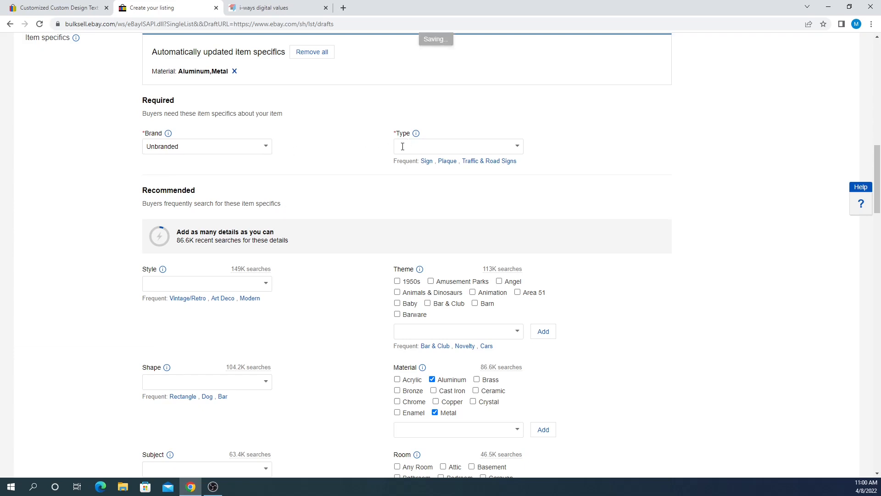
# - Set the Type item specific to Sign using the Frequent suggestion
pyautogui.click(517, 146)
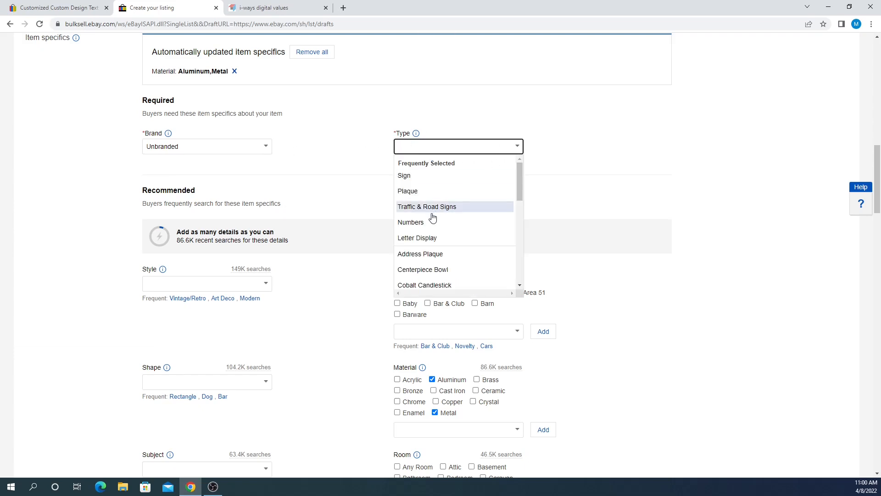
pyautogui.scroll(-4, 436, 200)
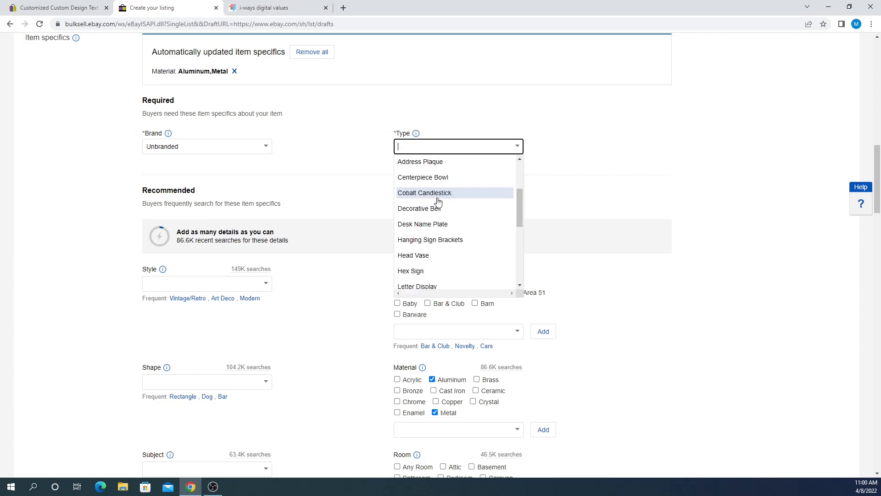
pyautogui.click(357, 164)
pyautogui.moveTo(389, 158); pyautogui.dragTo(418, 163)
pyautogui.click(415, 172)
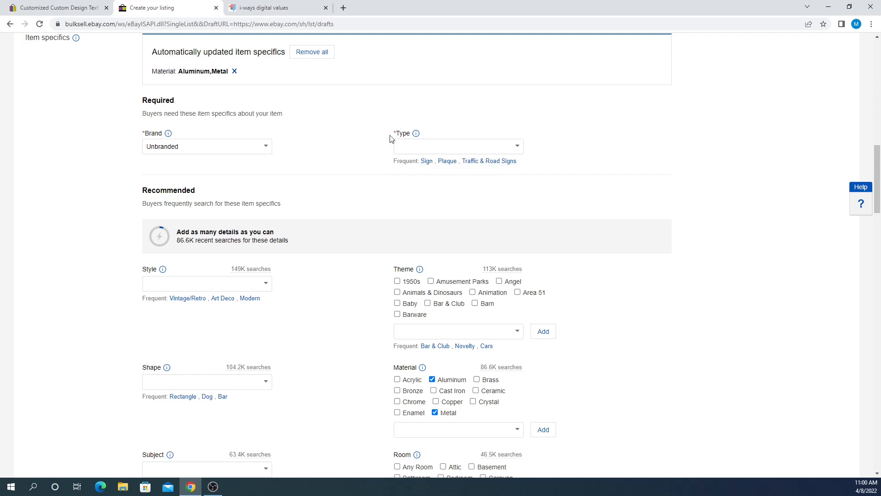
pyautogui.scroll(5, 316, 161)
pyautogui.scroll(-4, 323, 172)
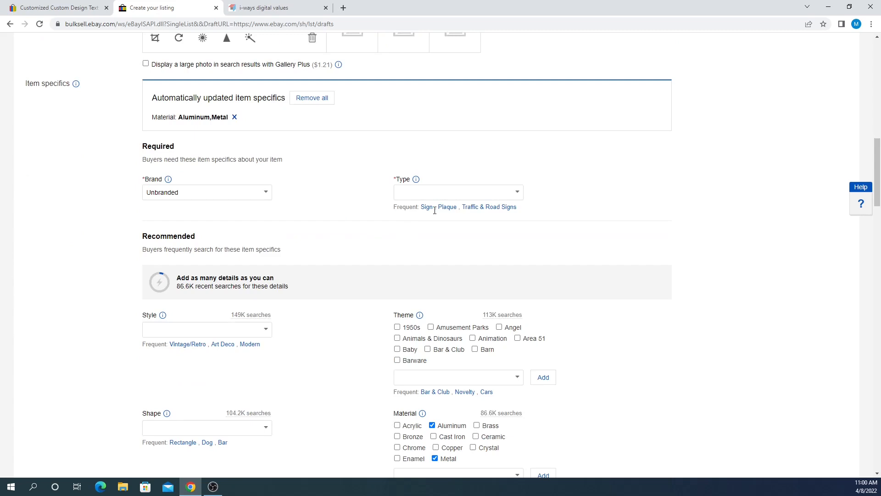
pyautogui.click(426, 206)
pyautogui.scroll(-2, 348, 167)
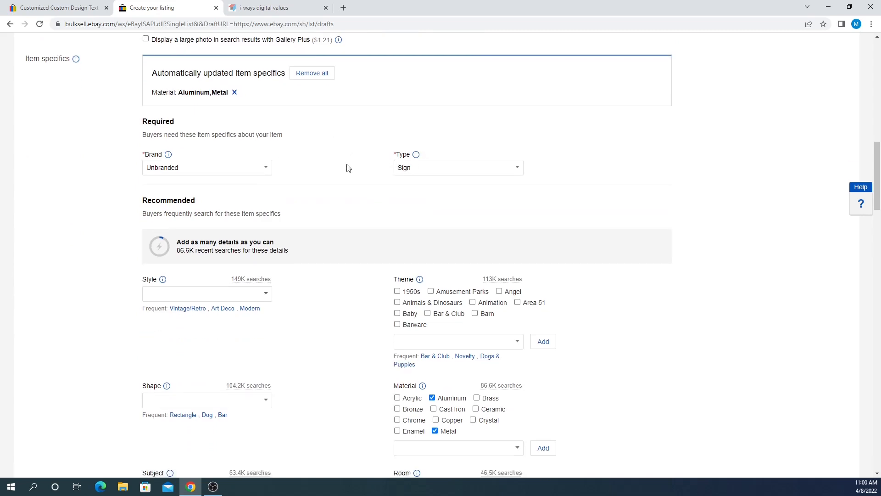
# - Review the recommended item specifics, including Pattern Abstract and Color Multicolor
pyautogui.scroll(-1, 180, 168)
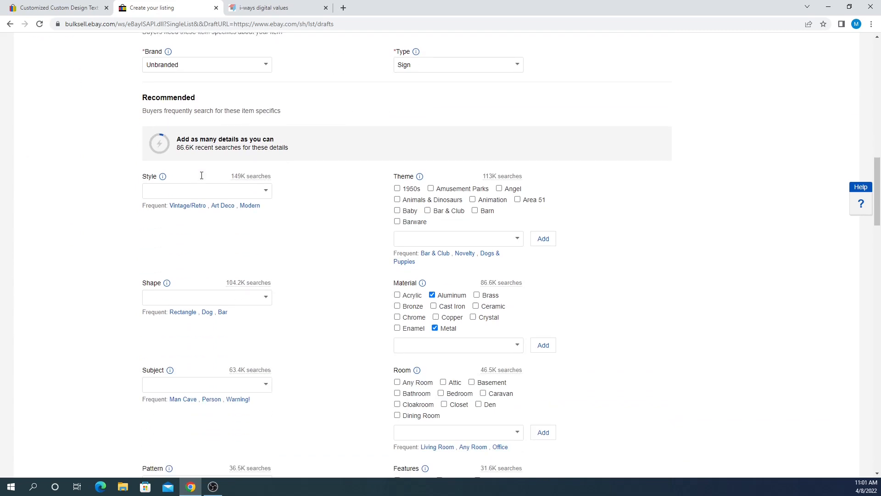
pyautogui.click(264, 180)
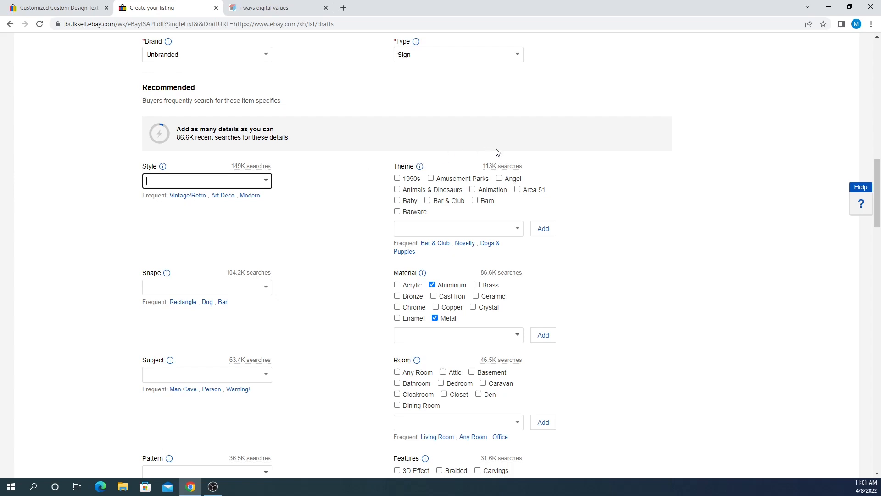
pyautogui.scroll(-9, 348, 200)
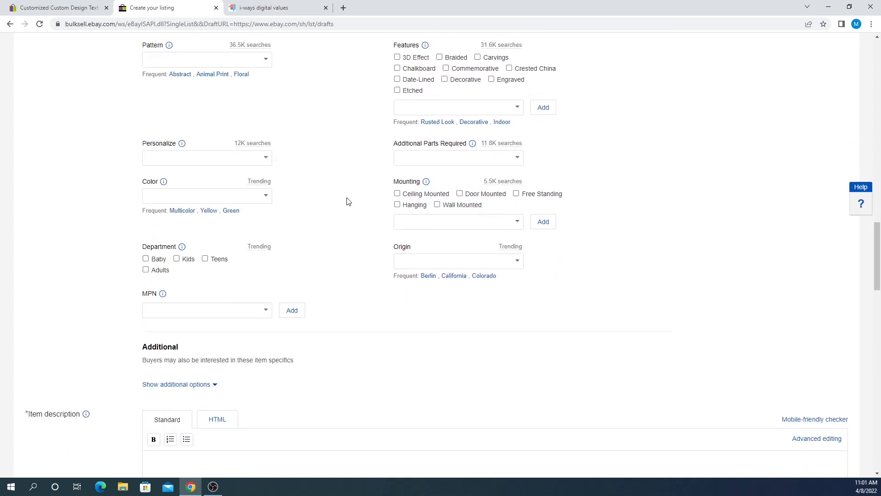
pyautogui.scroll(10, 347, 202)
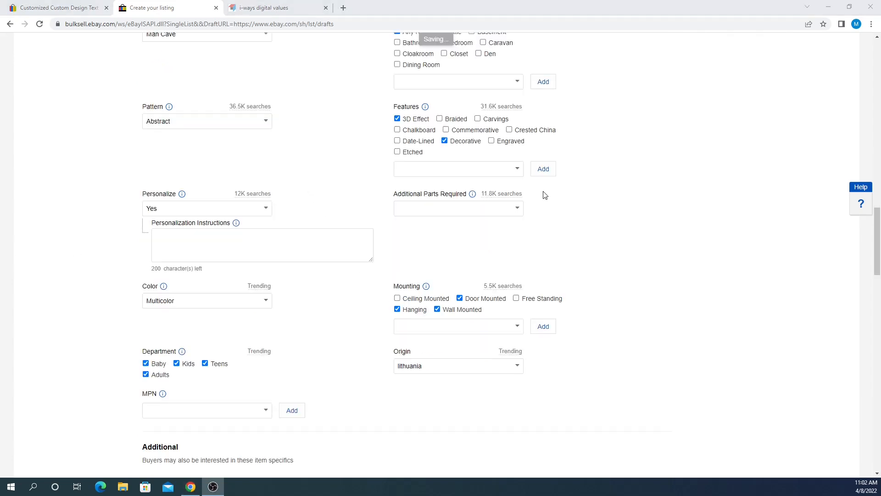
pyautogui.scroll(2, 235, 206)
pyautogui.scroll(-2, 317, 151)
pyautogui.moveTo(140, 197); pyautogui.dragTo(171, 195)
pyautogui.click(96, 195)
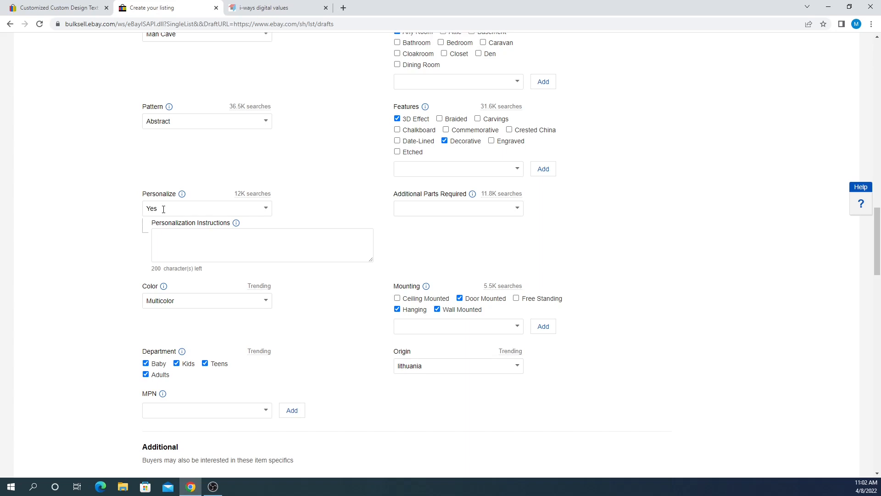
# - Set the Personalize item specific to No
pyautogui.click(174, 237)
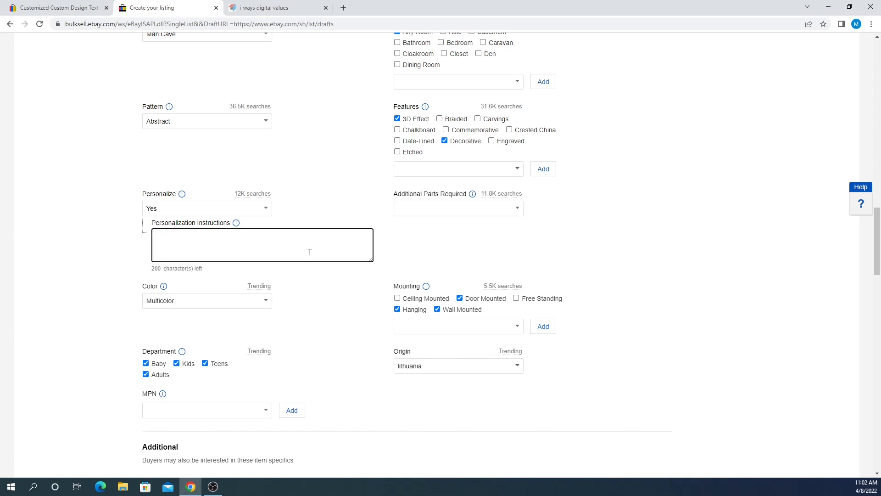
pyautogui.click(173, 208)
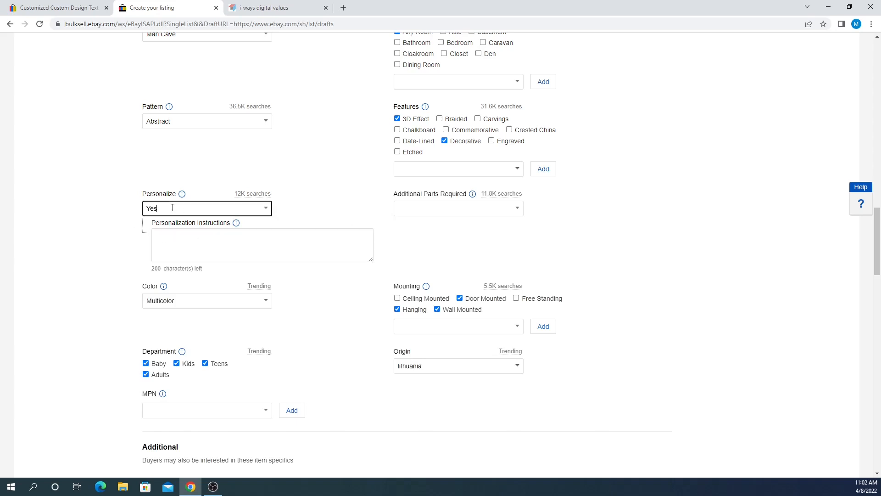
pyautogui.click(265, 208)
pyautogui.click(177, 238)
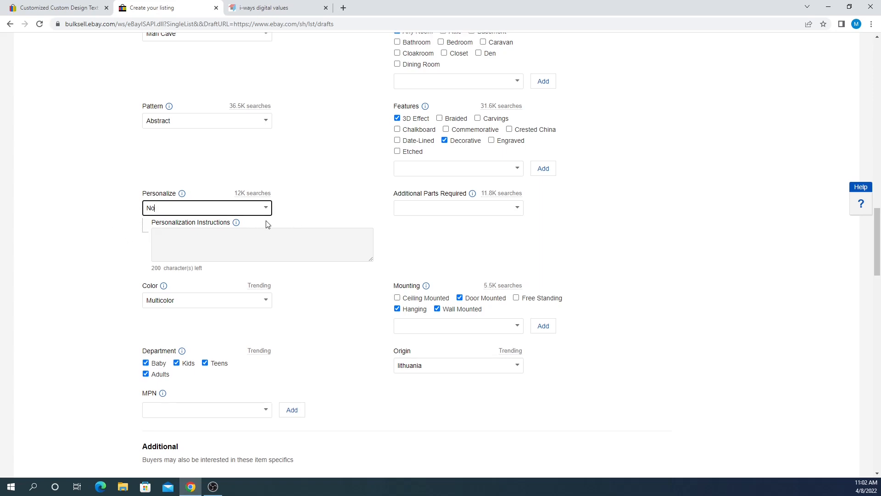
pyautogui.scroll(-2, 268, 224)
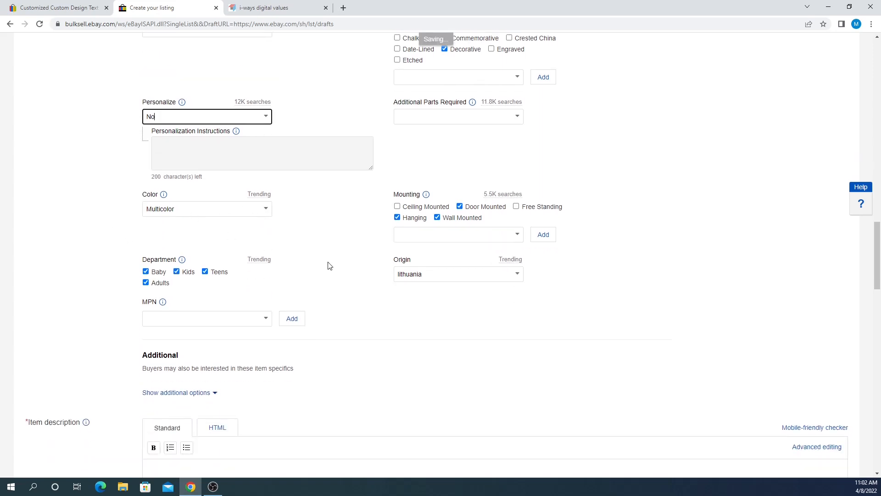
# - Capitalise the Origin value so it reads Lithuania
pyautogui.moveTo(394, 260); pyautogui.dragTo(415, 262)
pyautogui.click(414, 261)
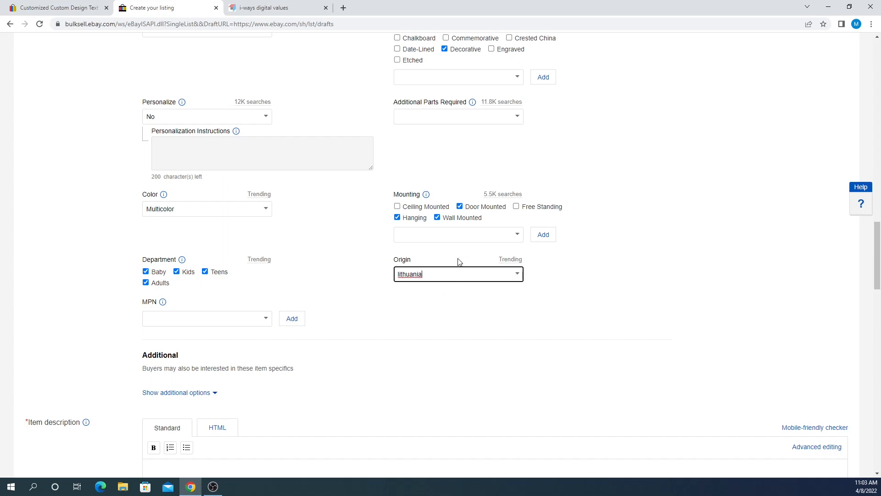
pyautogui.write('L')
pyautogui.click(350, 280)
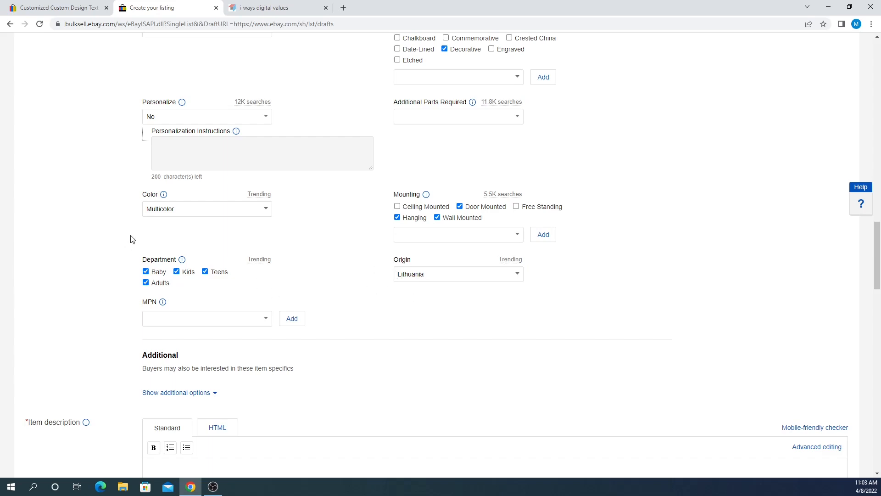
pyautogui.scroll(-2, 131, 238)
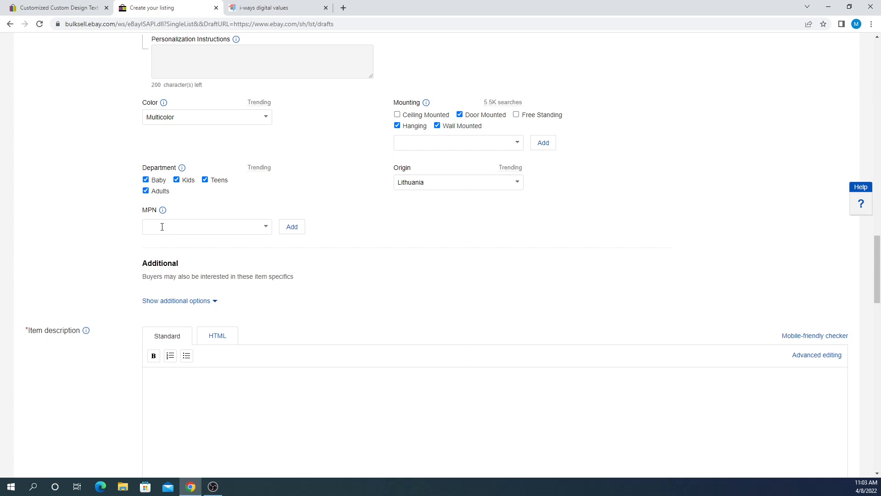
# - Enter Metalsign001 as the listing's MPN
pyautogui.click(162, 228)
pyautogui.write('Metalsign')
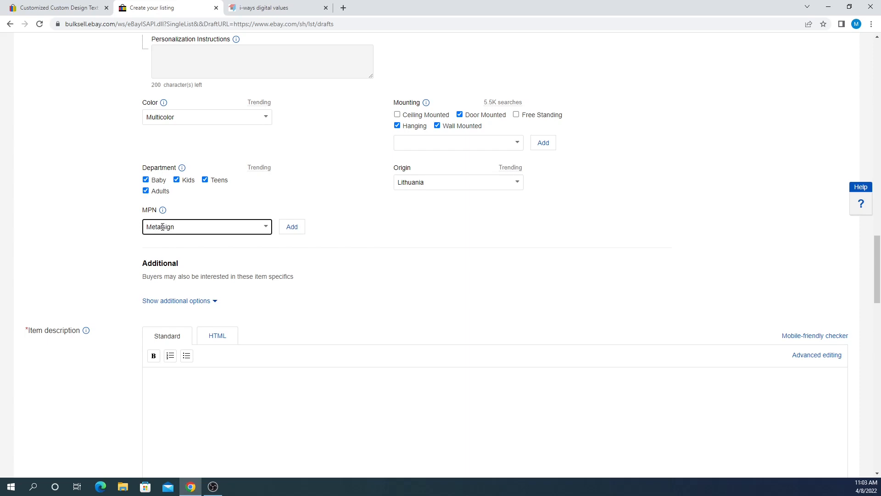
pyautogui.write('001')
pyautogui.click(67, 228)
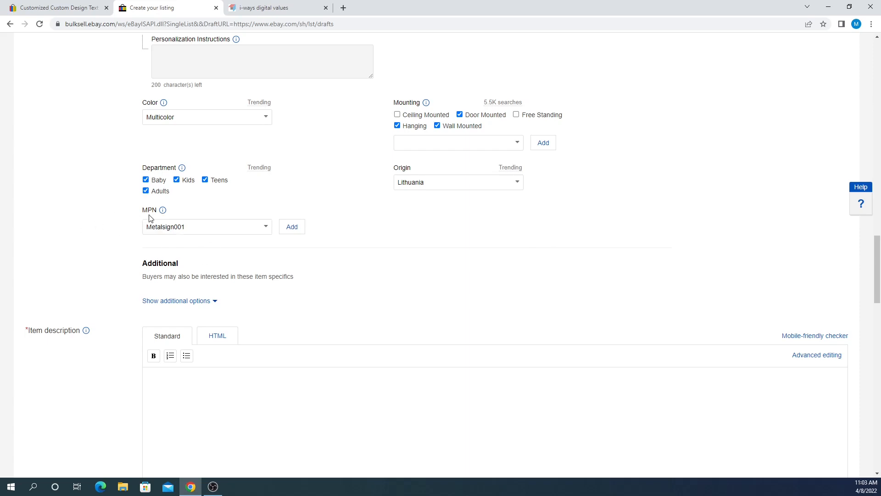
pyautogui.doubleClick(155, 228)
pyautogui.click(108, 242)
pyautogui.scroll(-3, 285, 179)
pyautogui.moveTo(25, 196); pyautogui.dragTo(45, 194)
pyautogui.click(91, 204)
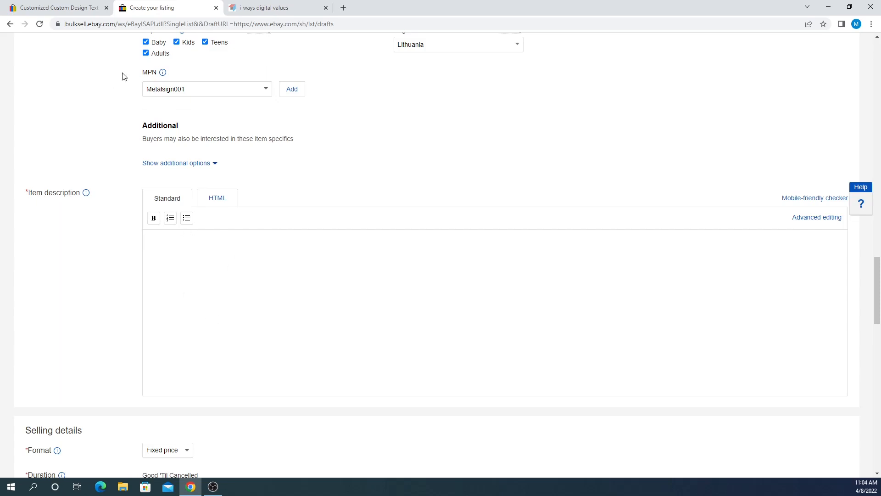
# - Paste the existing metal sign item's description into the listing, then undo the paste
pyautogui.click(54, 10)
pyautogui.scroll(-8, 315, 191)
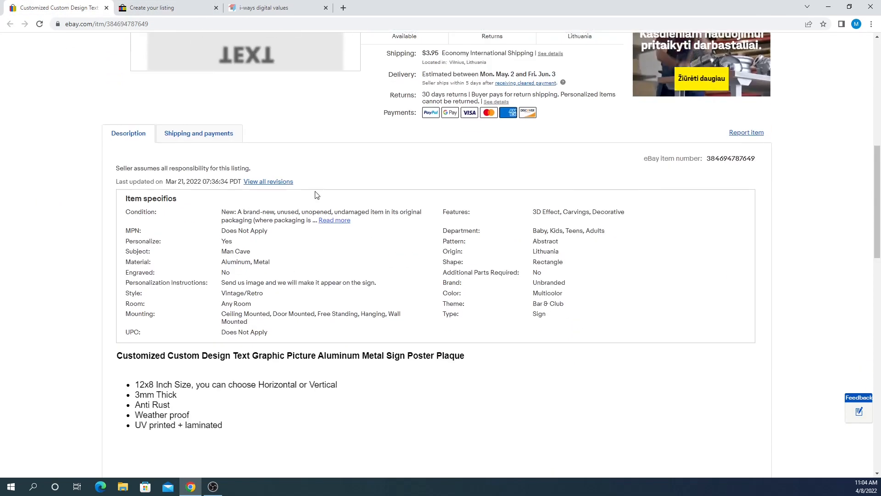
pyautogui.scroll(-4, 315, 194)
pyautogui.moveTo(225, 246); pyautogui.dragTo(115, 178)
pyautogui.hotkey('ctrl', 'c')
pyautogui.click(173, 14)
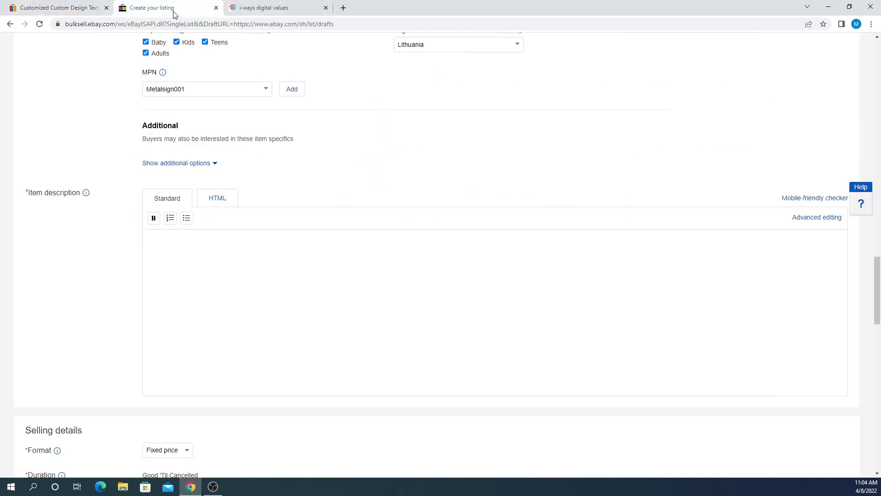
pyautogui.hotkey('ctrl', 'v')
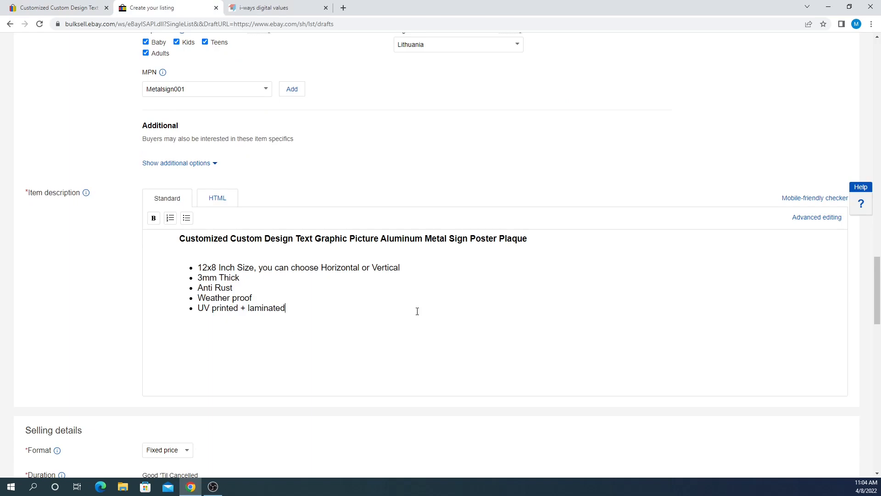
pyautogui.hotkey('ctrl', 'z')
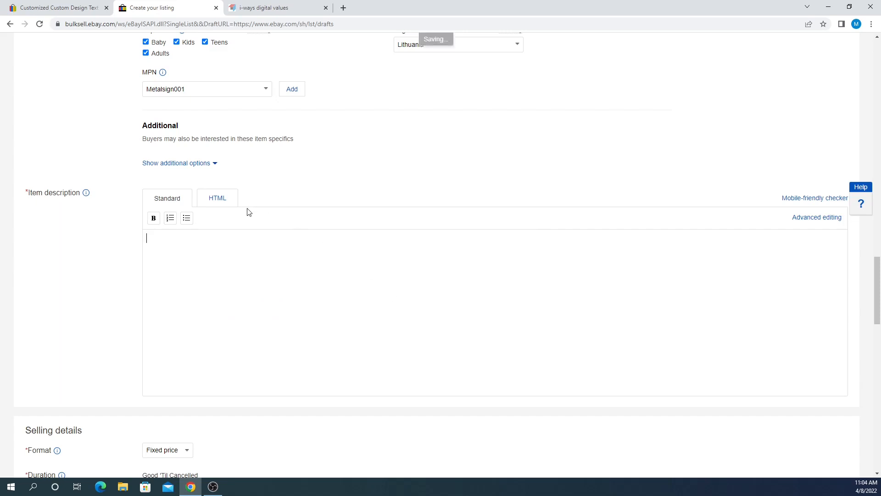
# - Clear the leftover line break in HTML mode and move to the eBay Template Creator
pyautogui.click(228, 200)
pyautogui.hotkey('ctrl', 'a')
pyautogui.press('Delete')
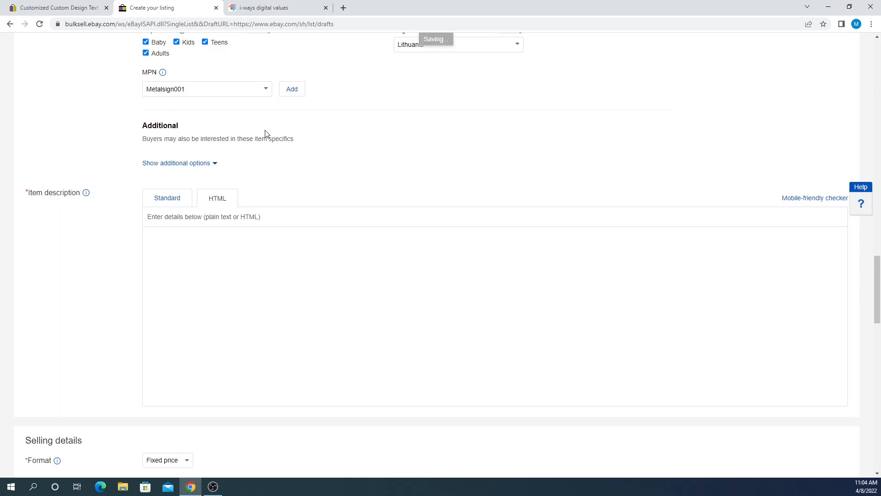
pyautogui.click(252, 14)
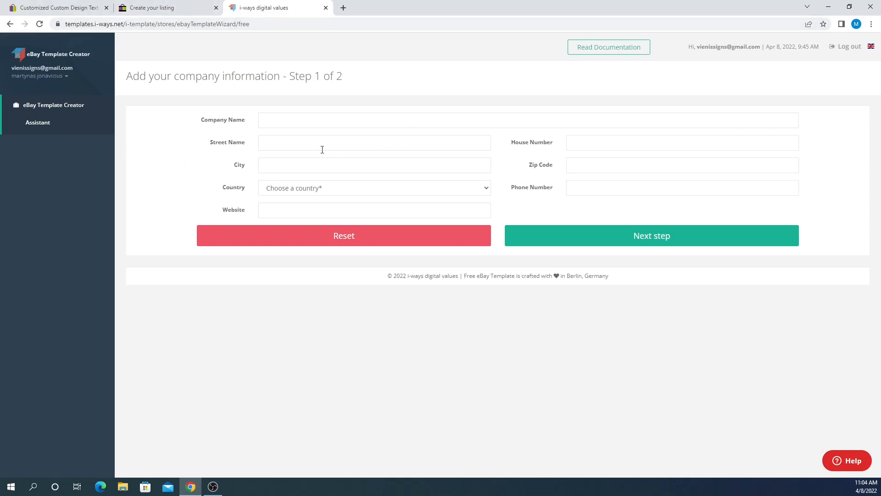
# - Fill company name, street and city with placeholder text and choose Spain as country
pyautogui.click(291, 125)
pyautogui.write('asdasd')
pyautogui.click(278, 142)
pyautogui.write('asdasda')
pyautogui.click(281, 164)
pyautogui.write('adssad')
pyautogui.click(307, 189)
pyautogui.click(284, 217)
pyautogui.click(284, 212)
# - Enter house number 4 plus placeholder zip and phone, then proceed without an eBay token
pyautogui.click(573, 143)
pyautogui.write('4')
pyautogui.click(578, 167)
pyautogui.write('854651684')
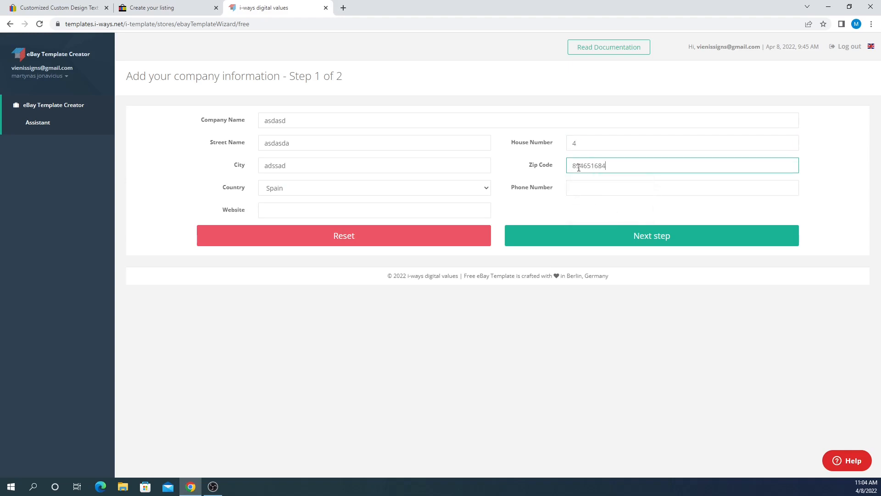
pyautogui.click(596, 185)
pyautogui.write('8946589465')
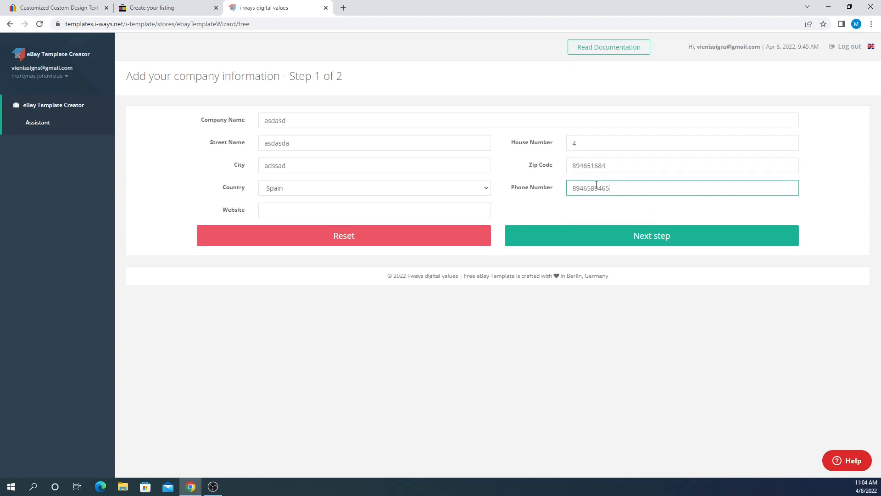
pyautogui.click(649, 236)
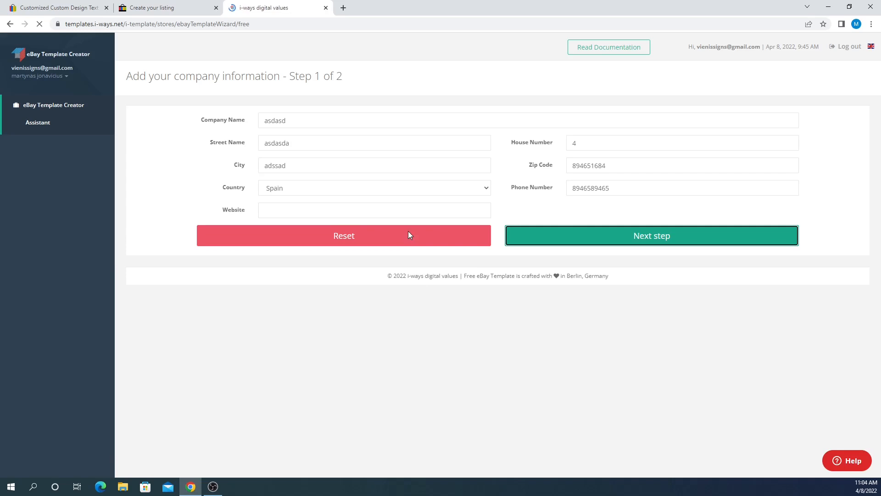
pyautogui.moveTo(134, 197); pyautogui.dragTo(326, 197)
pyautogui.click(326, 197)
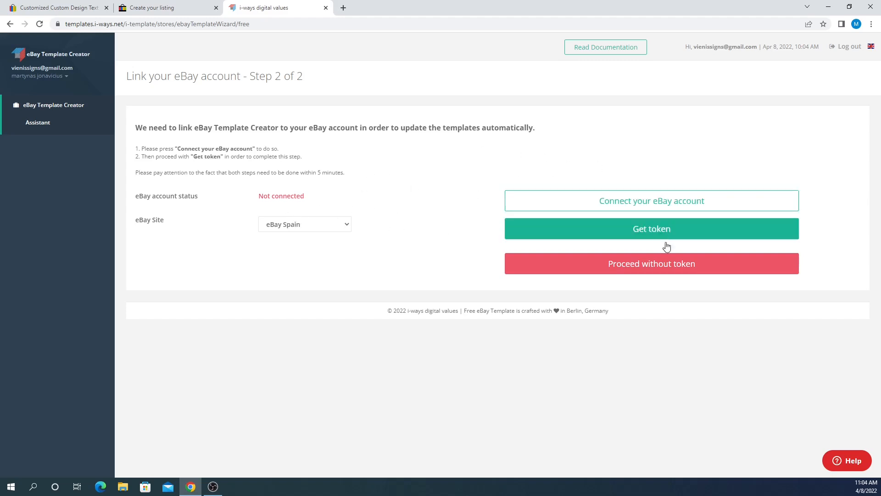
pyautogui.click(663, 274)
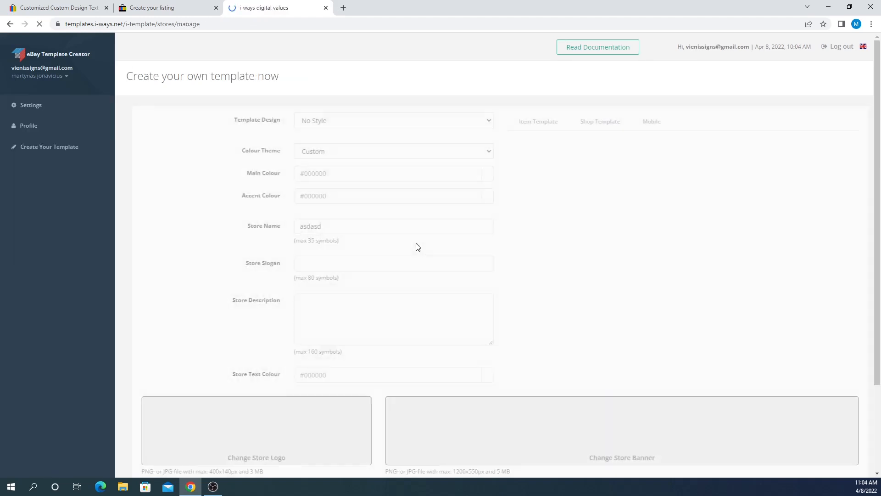
# - Choose the Style #1 template design and rename the store to Metal signs
pyautogui.click(329, 120)
pyautogui.press('Down')
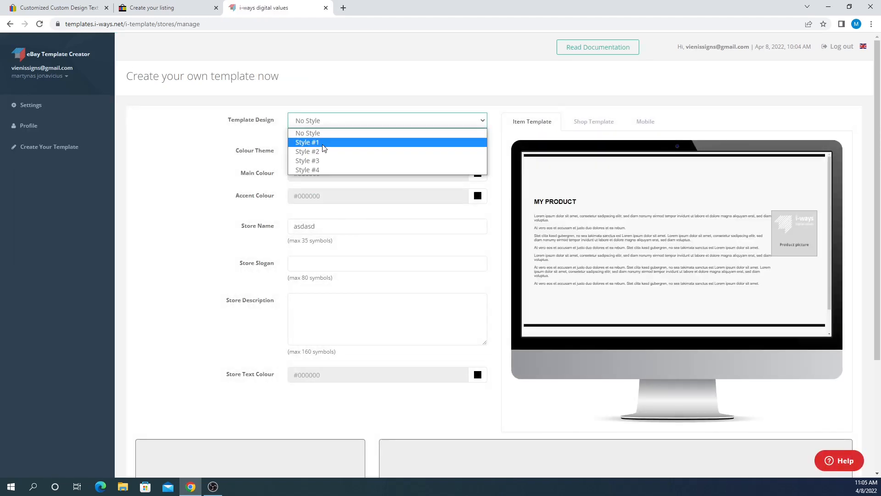
pyautogui.press('Return')
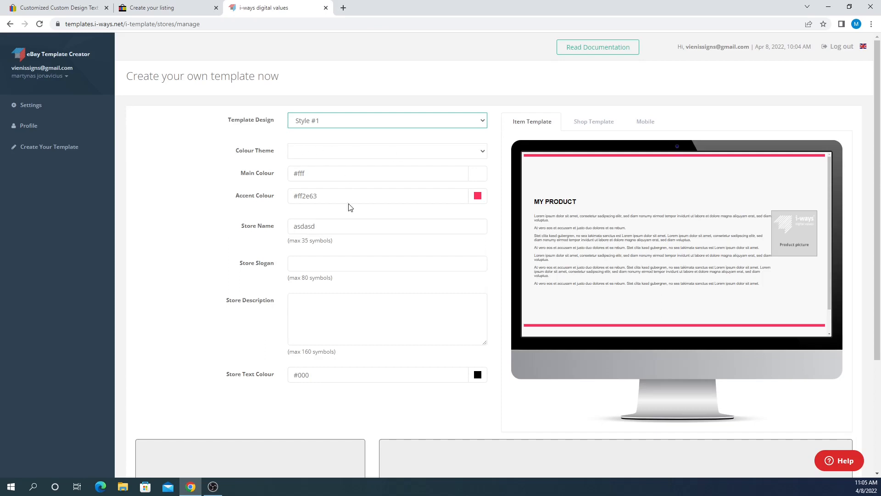
pyautogui.click(322, 312)
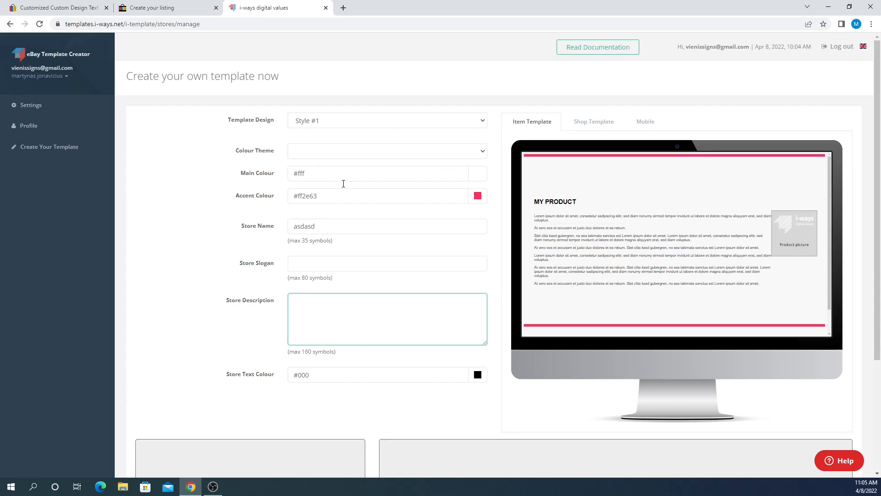
pyautogui.scroll(-1, 300, 211)
pyautogui.doubleClick(304, 179)
pyautogui.write('Metal sign')
pyautogui.click(248, 181)
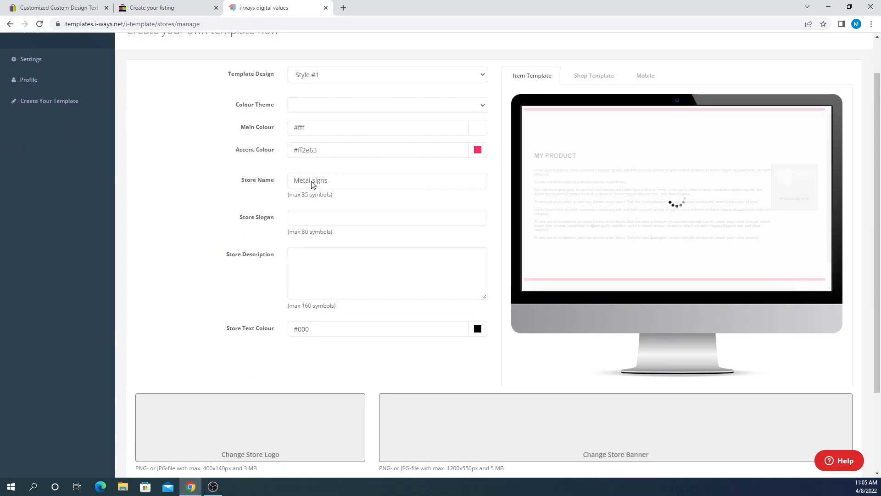
# - Download the finished template for eBay Tools or API as a ZIP
pyautogui.scroll(-2, 416, 201)
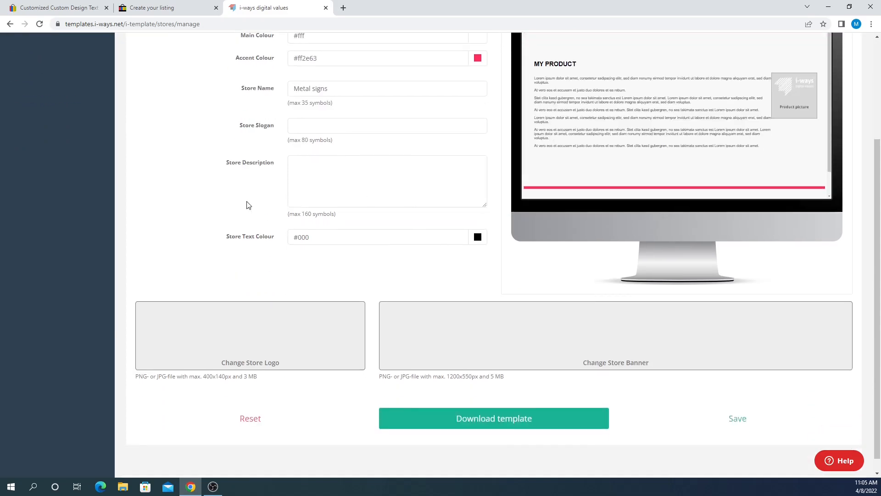
pyautogui.click(521, 421)
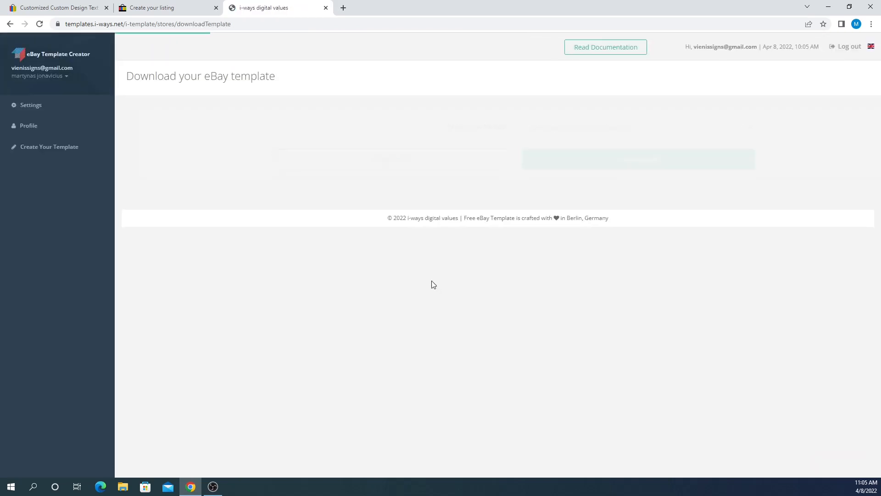
pyautogui.click(564, 129)
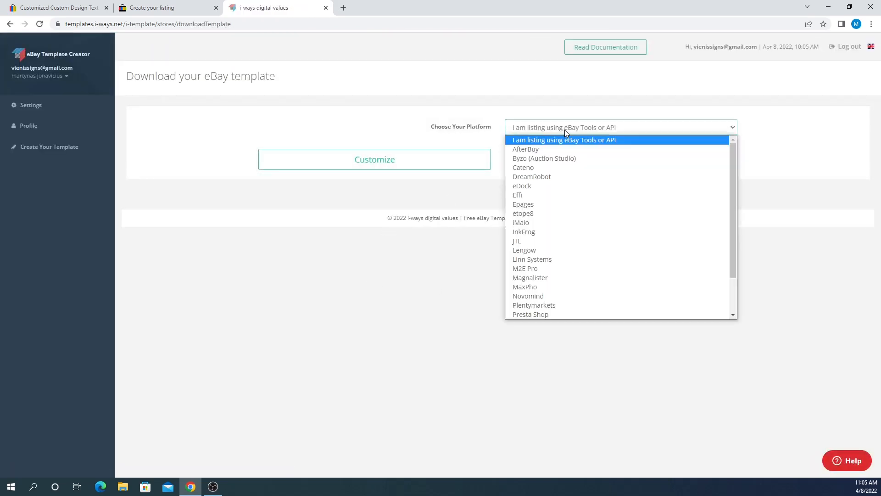
pyautogui.click(467, 122)
pyautogui.click(586, 165)
# - Extract plain-free-ebay-template and select all code of plain-style-1-item-template in Notepad
pyautogui.rightClick(66, 468)
pyautogui.click(82, 443)
pyautogui.rightClick(349, 200)
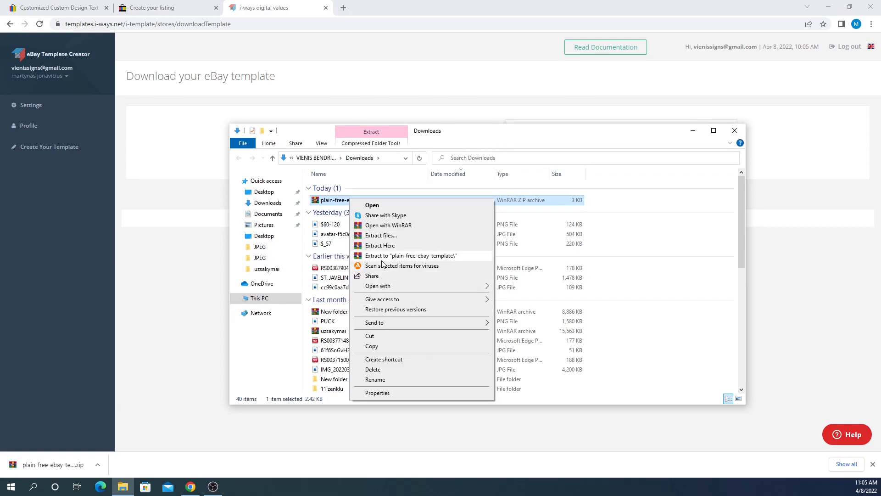
pyautogui.click(382, 258)
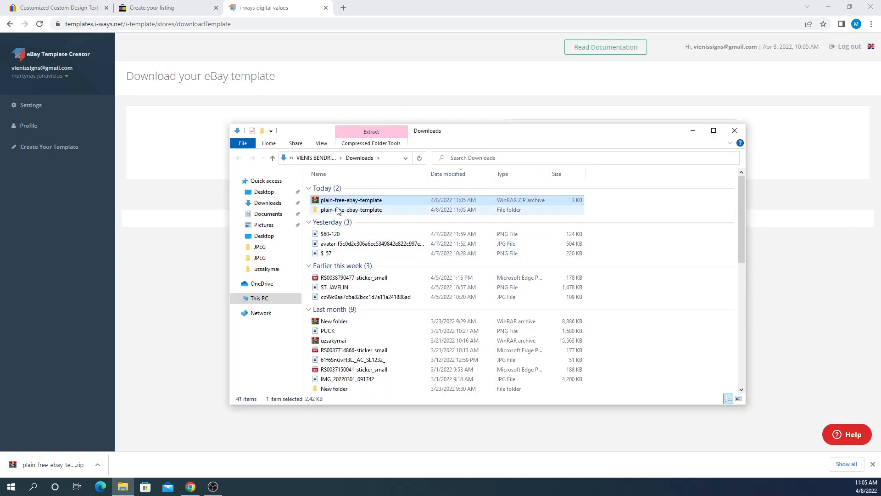
pyautogui.doubleClick(337, 209)
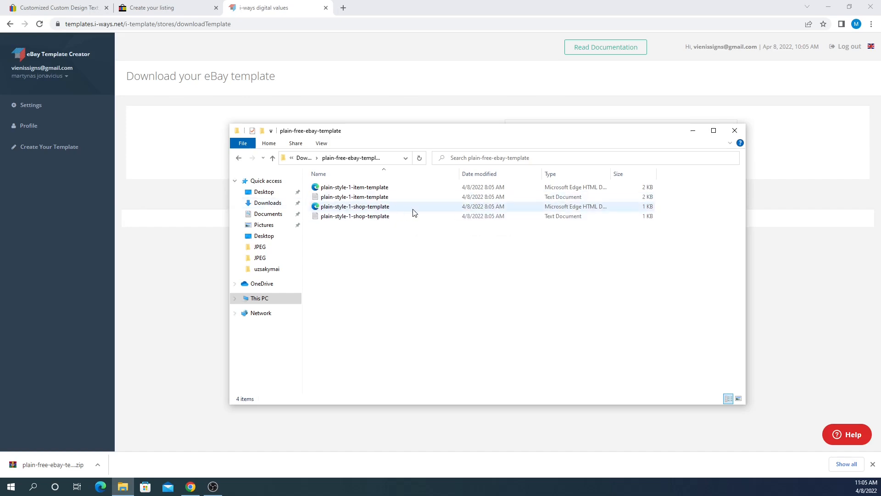
pyautogui.doubleClick(502, 197)
pyautogui.click(357, 242)
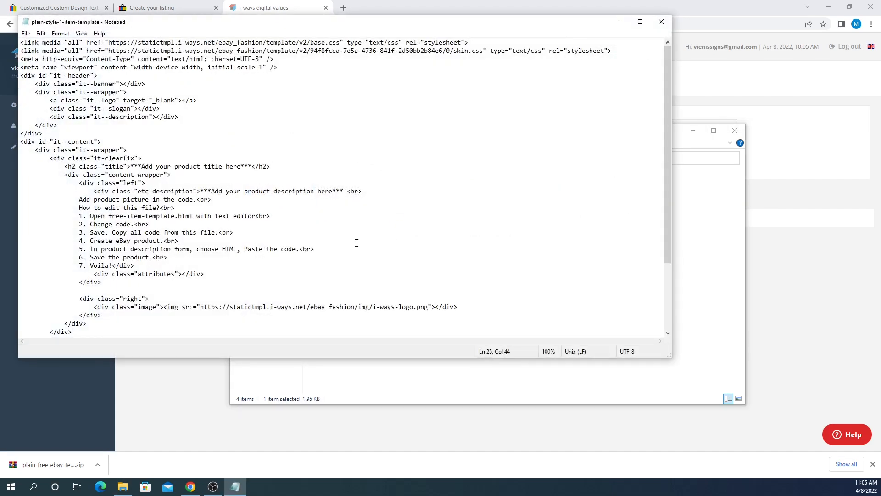
pyautogui.hotkey('ctrl', 'a')
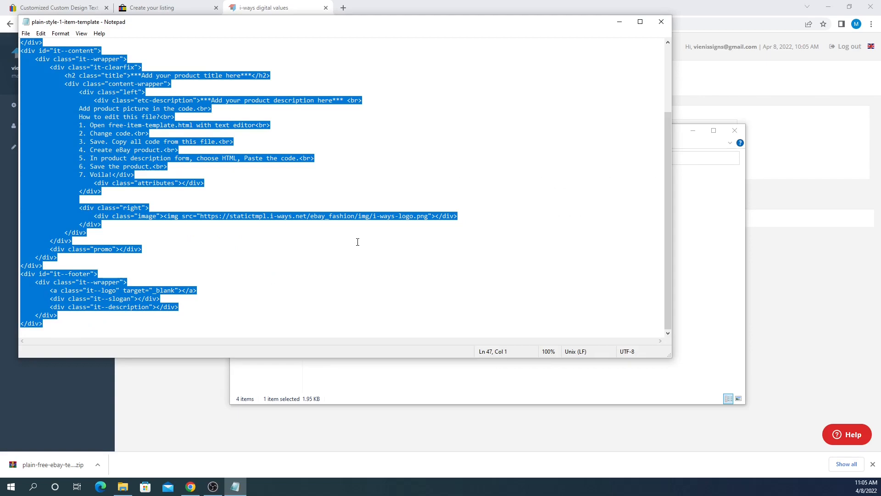
# - Paste the i-ways template code into the empty HTML description box
pyautogui.click(170, 8)
pyautogui.click(207, 235)
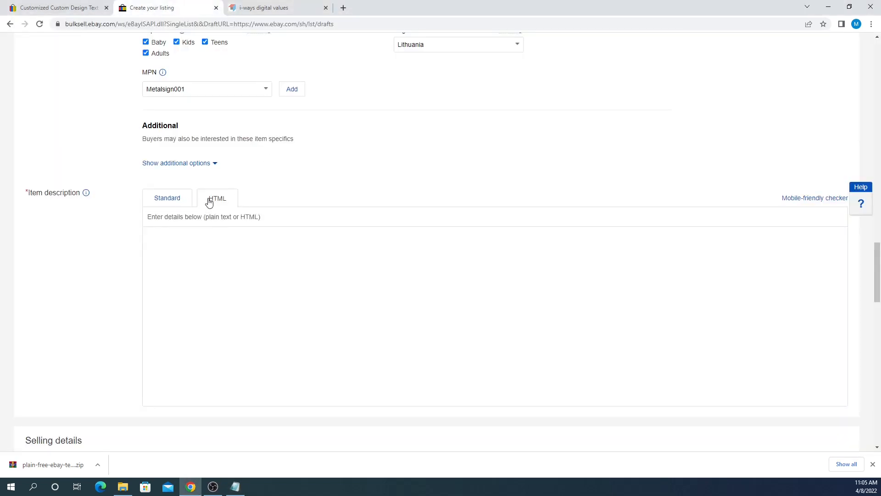
pyautogui.hotkey('ctrl', 'v')
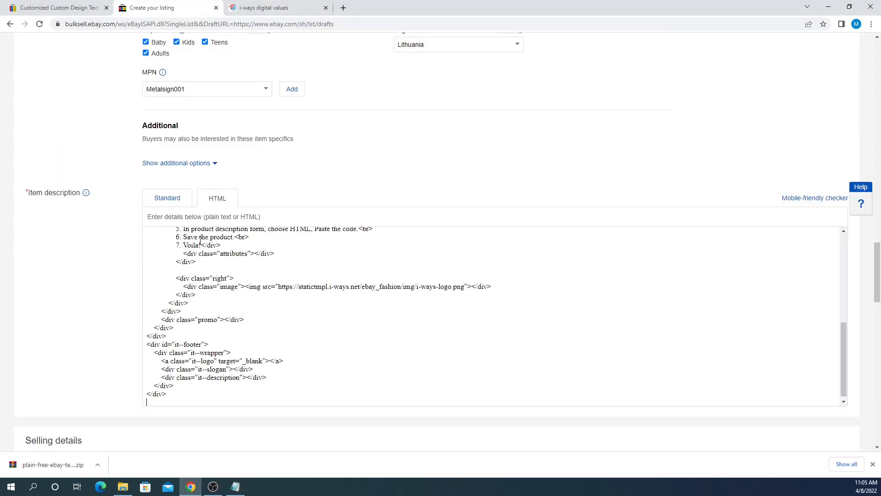
# - Preview the rendered template in Standard view, checking its placeholders
pyautogui.click(168, 199)
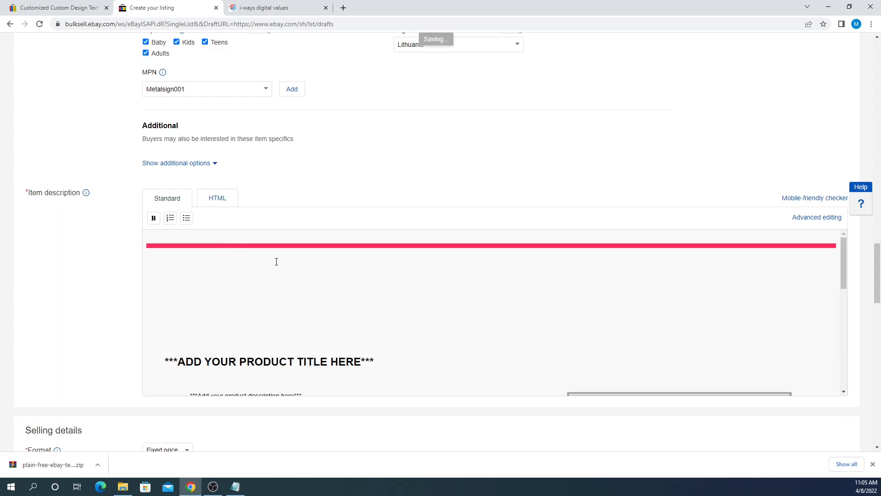
pyautogui.scroll(-10, 276, 261)
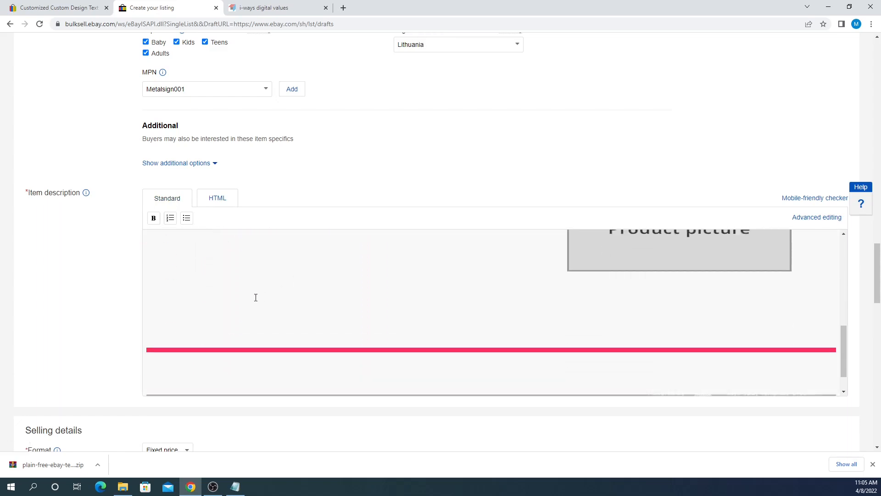
pyautogui.scroll(10, 257, 303)
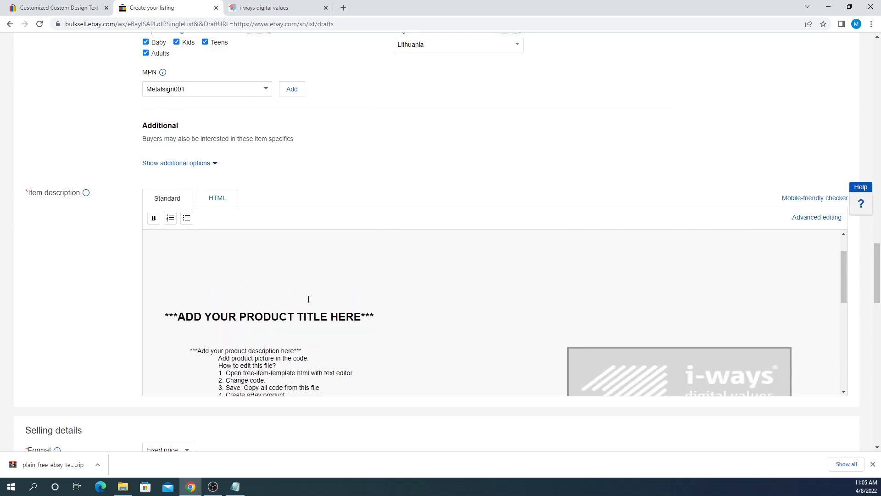
pyautogui.scroll(-2, 293, 358)
pyautogui.scroll(2, 230, 339)
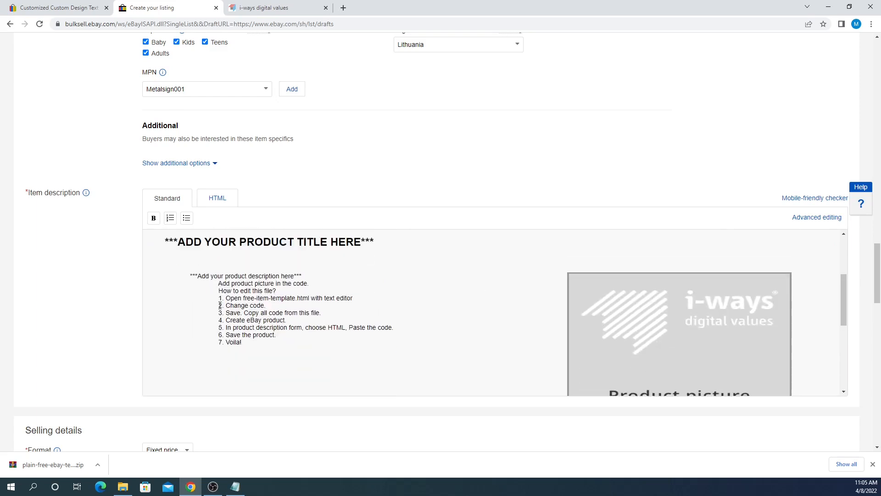
pyautogui.scroll(-1, 210, 306)
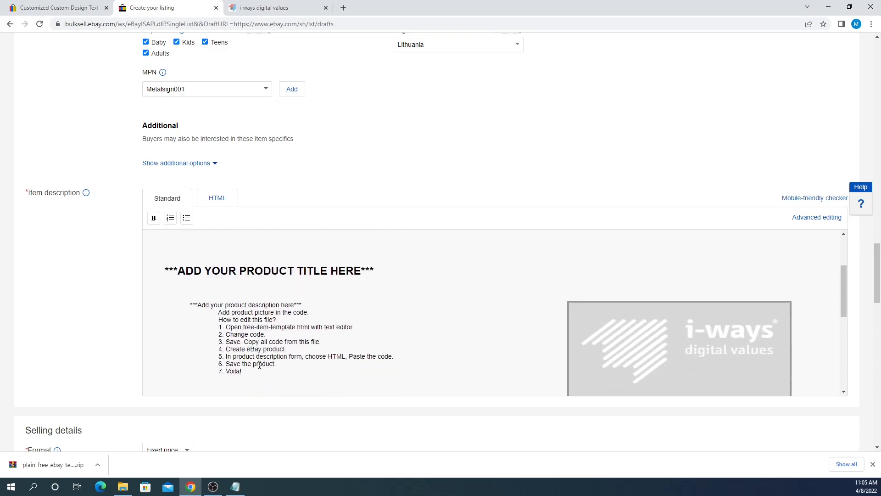
pyautogui.moveTo(191, 304); pyautogui.dragTo(243, 319)
pyautogui.click(269, 319)
pyautogui.scroll(11, 92, 211)
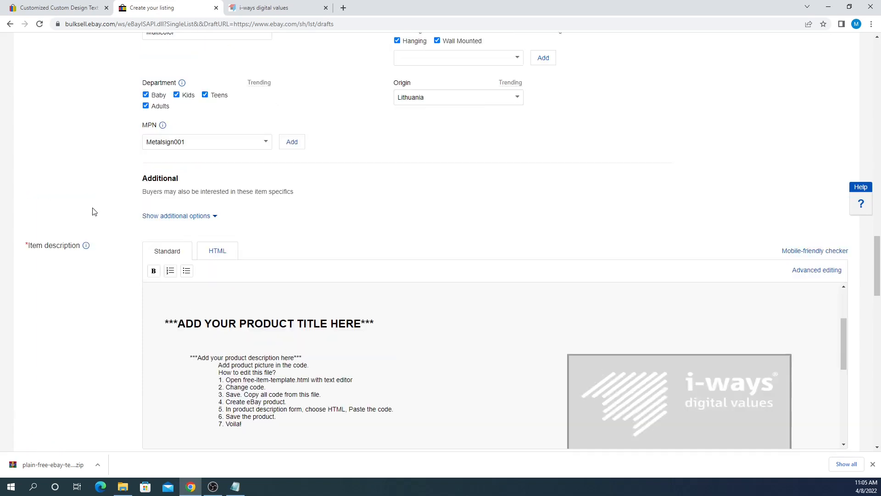
pyautogui.scroll(20, 246, 205)
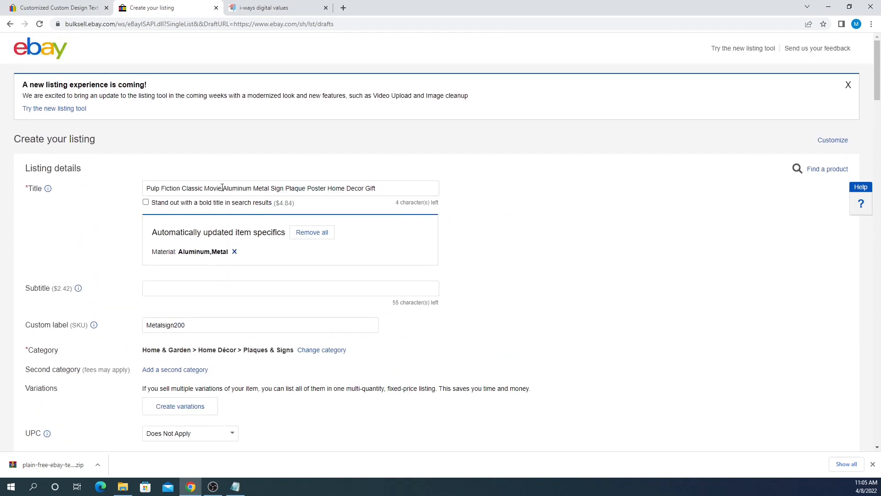
# - Replace the template's placeholder product title with the listing's Pulp Fiction title
pyautogui.tripleClick(223, 183)
pyautogui.scroll(-20, 181, 216)
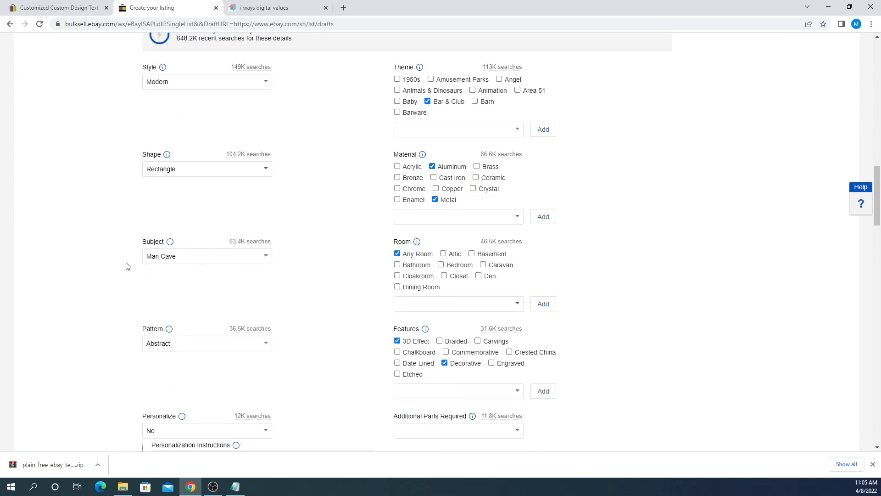
pyautogui.moveTo(164, 133); pyautogui.dragTo(375, 134)
pyautogui.write('PULP FICTION CLASSIC MOVIE ALUMINUM METAL SIGN PLAQUE POSTER HOME DECOR GIFT')
# - Replace the placeholder description text with the five feature bullets from the existing item
pyautogui.click(59, 9)
pyautogui.moveTo(222, 244); pyautogui.dragTo(136, 203)
pyautogui.hotkey('ctrl', 'c')
pyautogui.click(144, 6)
pyautogui.moveTo(242, 234); pyautogui.dragTo(190, 167)
pyautogui.hotkey('ctrl', 'v')
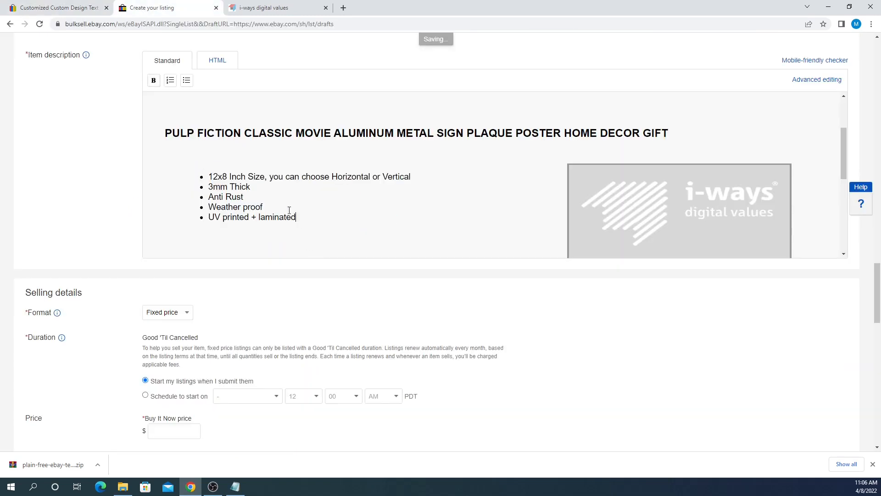
pyautogui.scroll(-3, 465, 185)
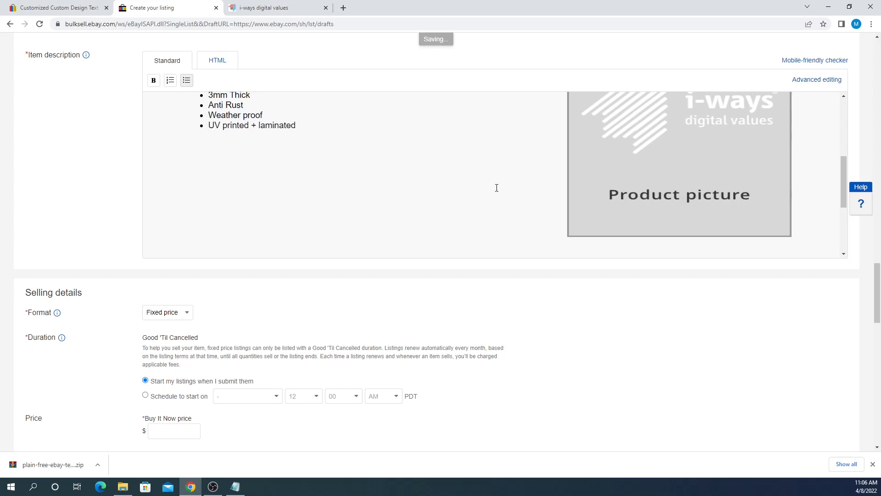
pyautogui.scroll(1, 617, 214)
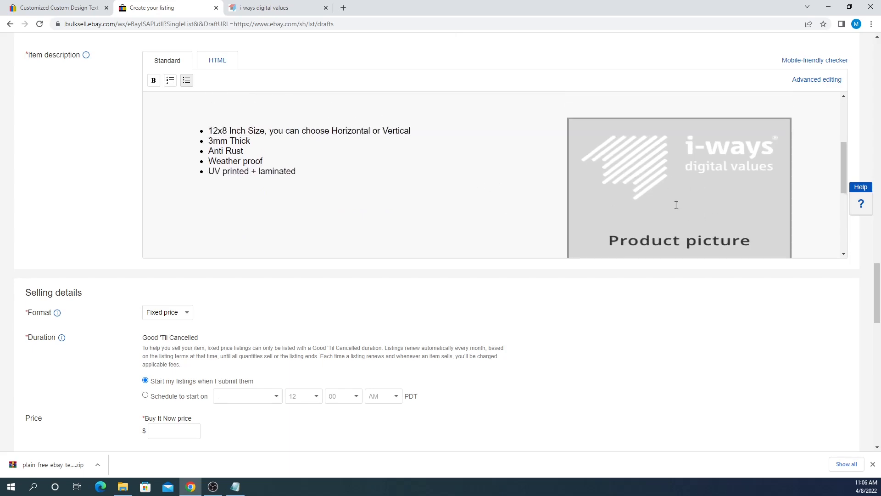
pyautogui.scroll(1, 325, 168)
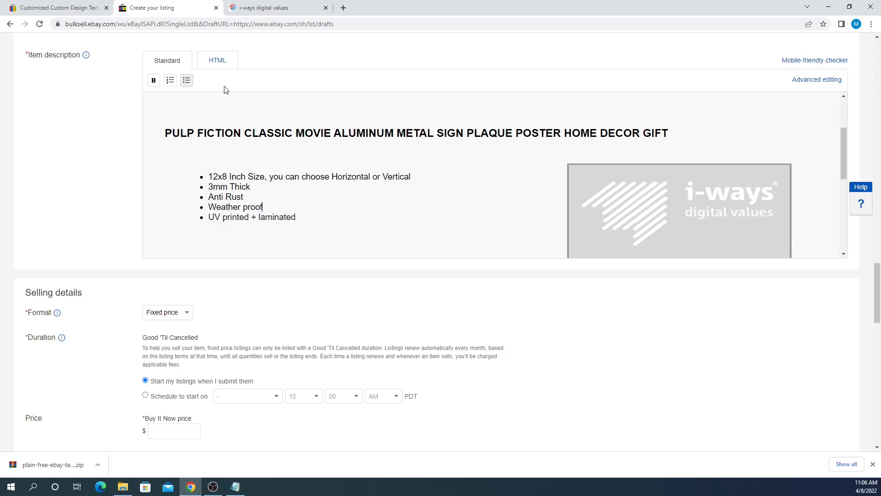
# - Search Google Images for '100 satisfaction' in a new tab
pyautogui.click(344, 8)
pyautogui.write('google.co')
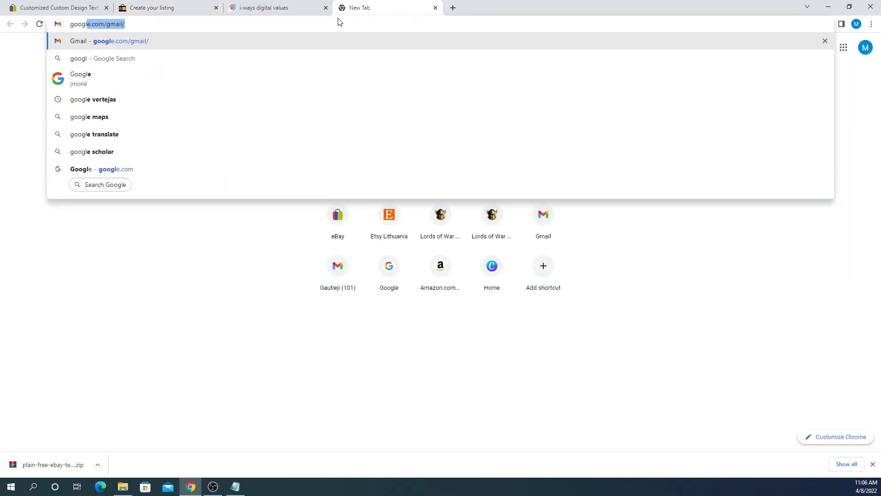
pyautogui.write('m')
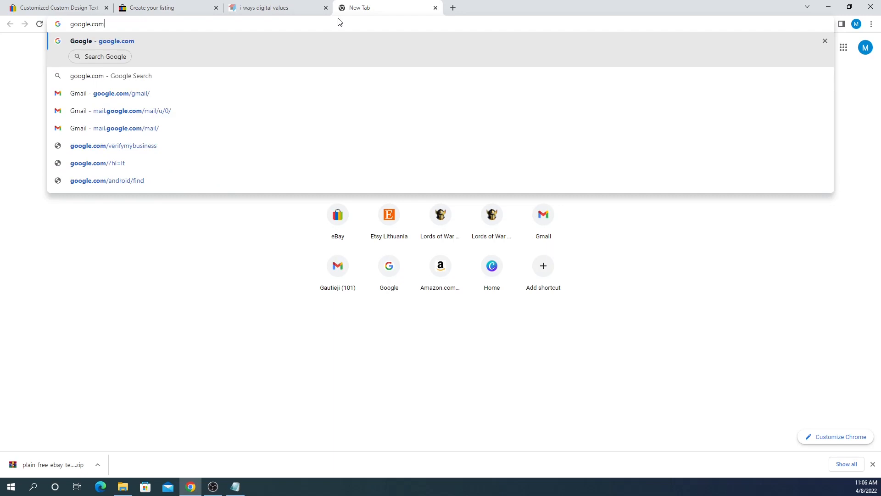
pyautogui.press('Return')
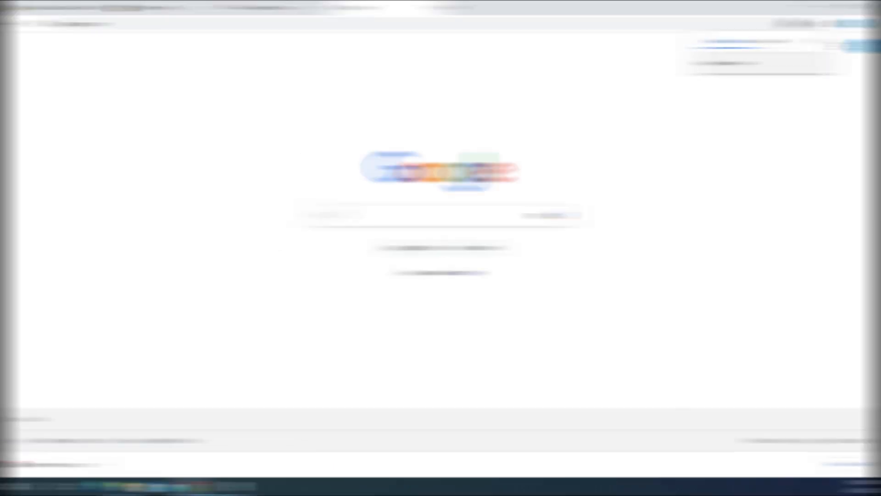
pyautogui.click(404, 216)
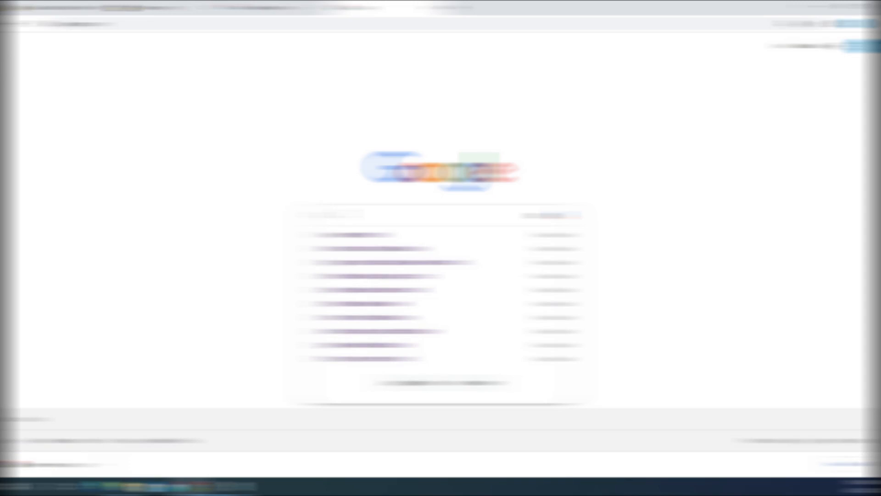
pyautogui.write('100')
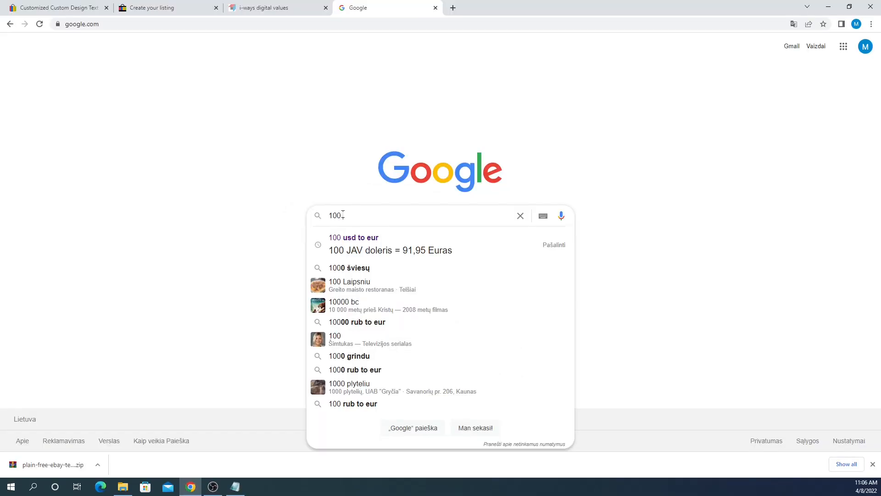
pyautogui.write(' satisfaction')
pyautogui.press('Return')
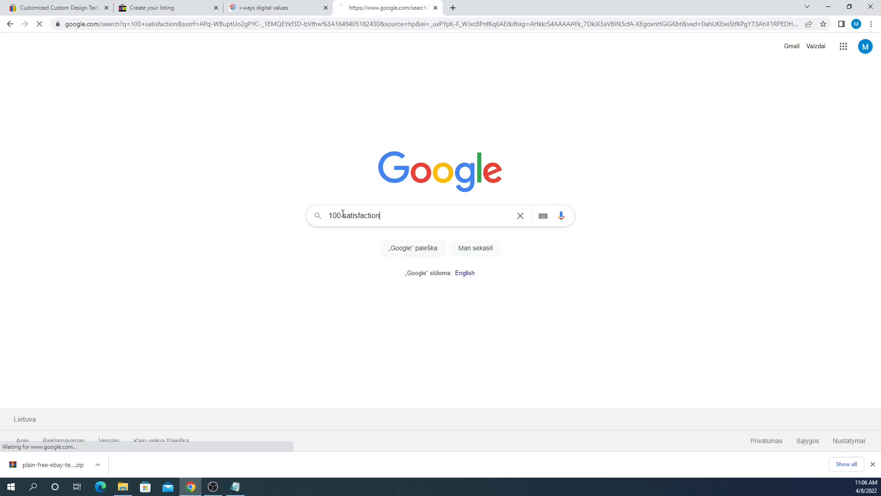
pyautogui.click(144, 84)
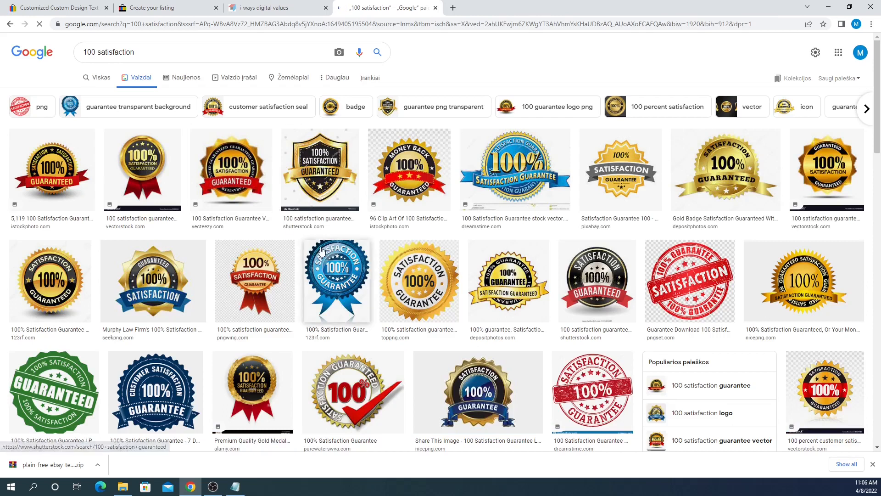
# - Copy the image address of the TopPNG 100% satisfaction guarantee badge
pyautogui.click(425, 297)
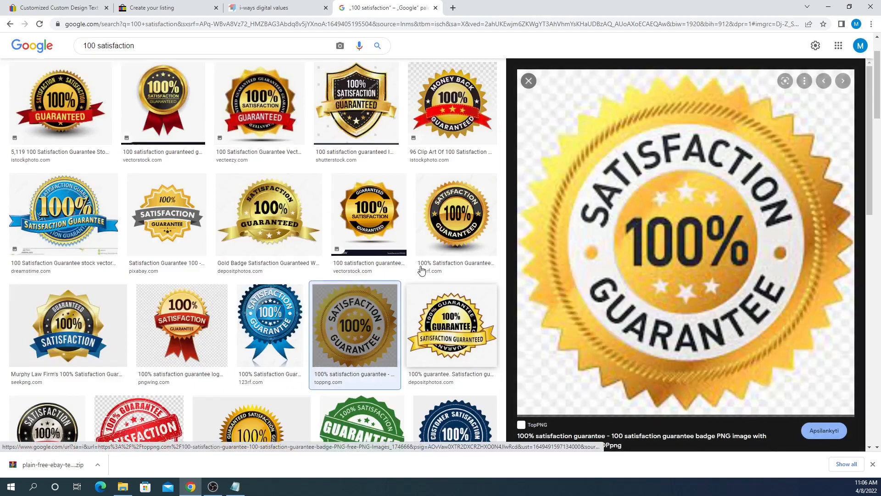
pyautogui.rightClick(618, 220)
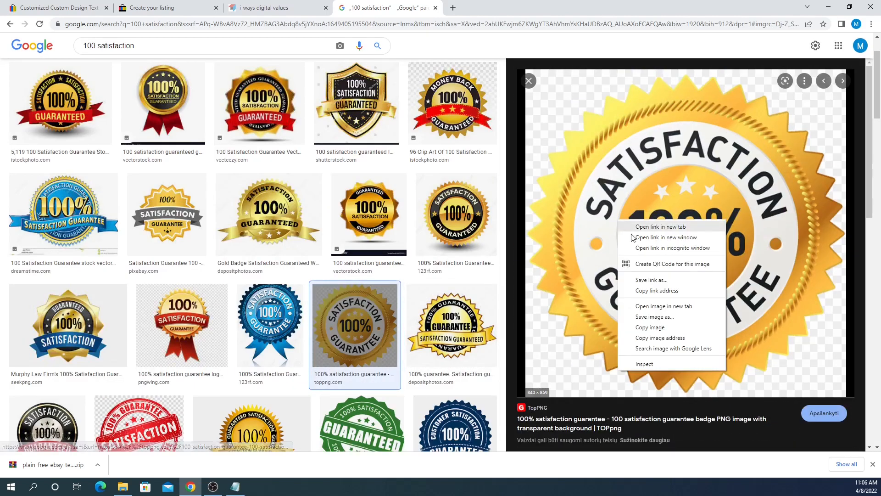
pyautogui.click(674, 338)
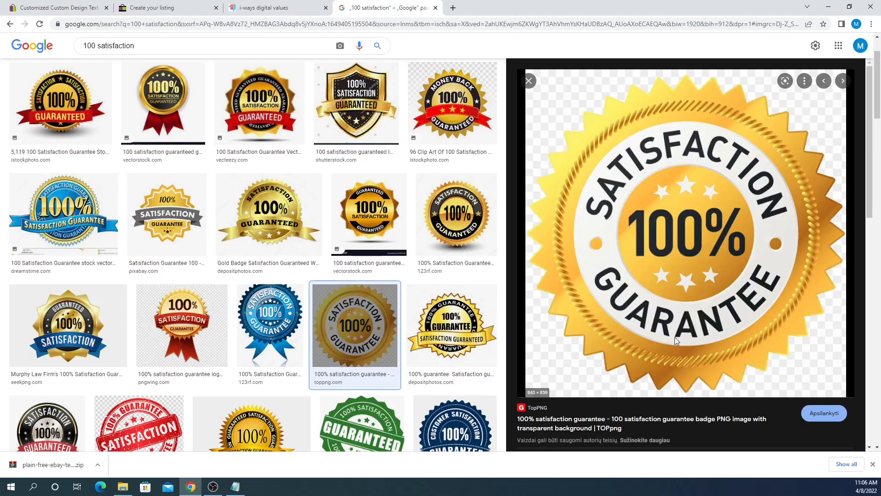
# - Replace the description's placeholder logo image URL with the toppng 100% satisfaction badge URL
pyautogui.click(171, 6)
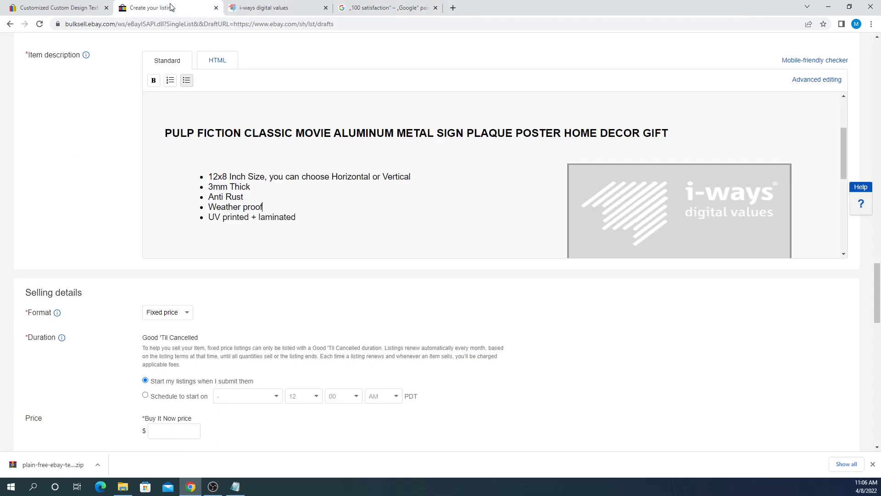
pyautogui.click(219, 67)
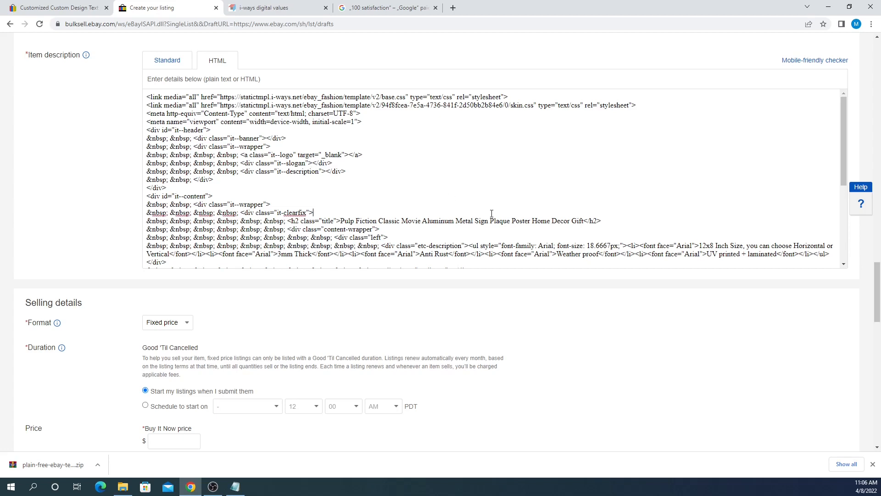
pyautogui.scroll(-3, 491, 214)
pyautogui.click(477, 187)
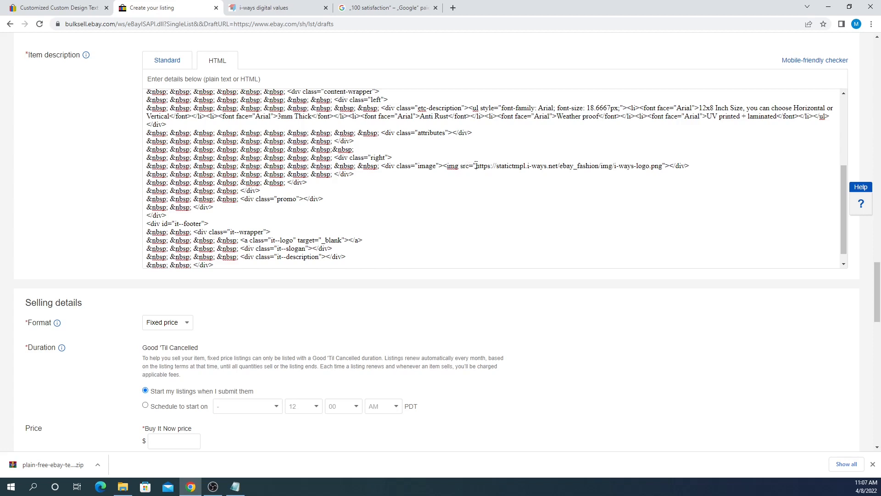
pyautogui.moveTo(477, 166); pyautogui.dragTo(662, 164)
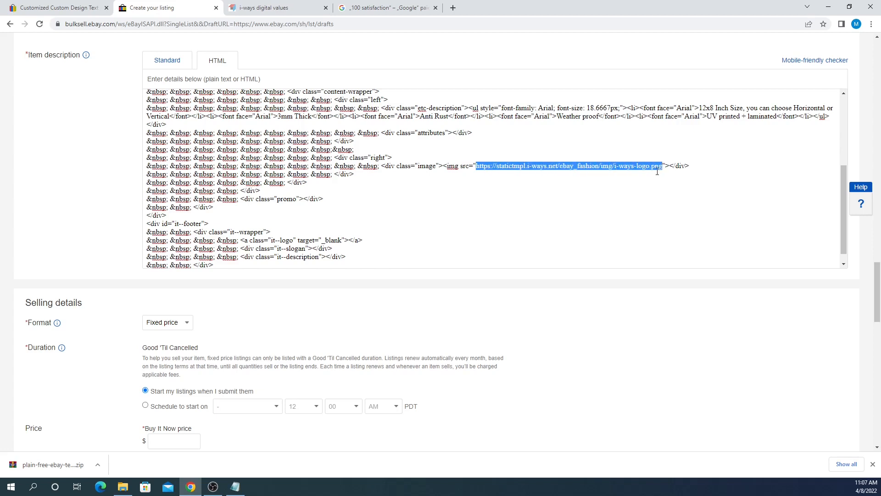
pyautogui.hotkey('ctrl', 'v')
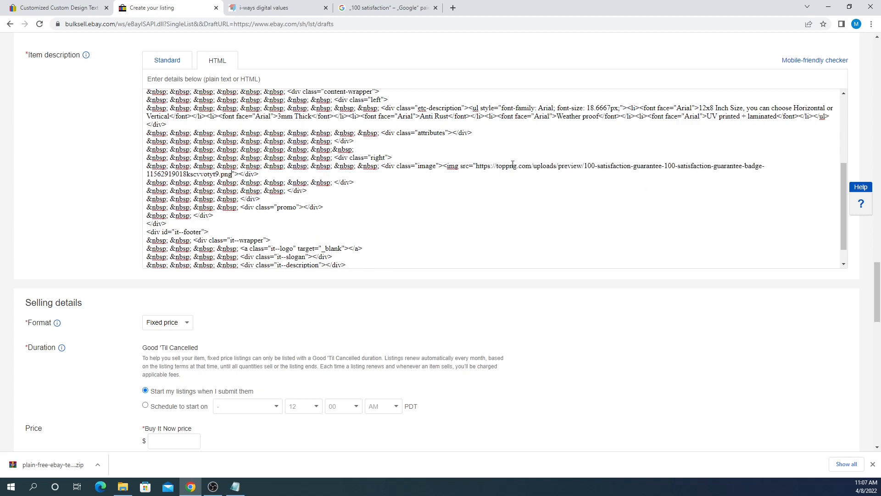
# - Preview the badge below the bullets in Standard view, then select all the HTML source
pyautogui.click(179, 68)
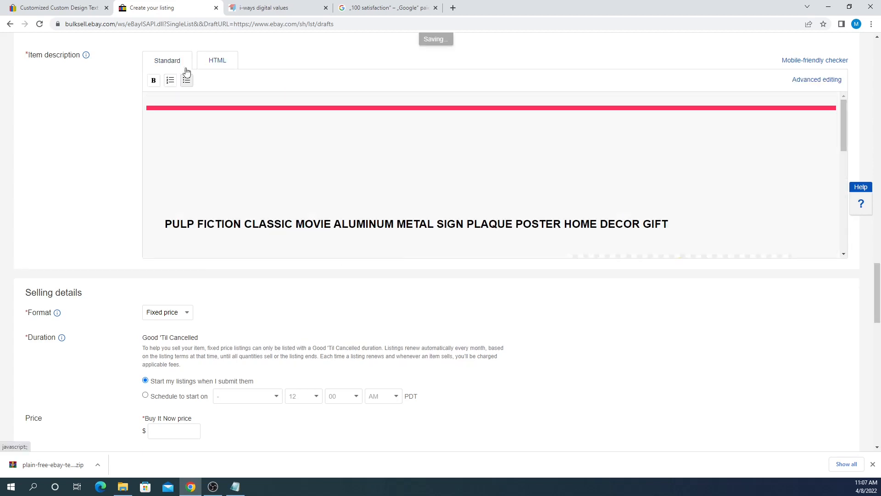
pyautogui.scroll(-3, 444, 167)
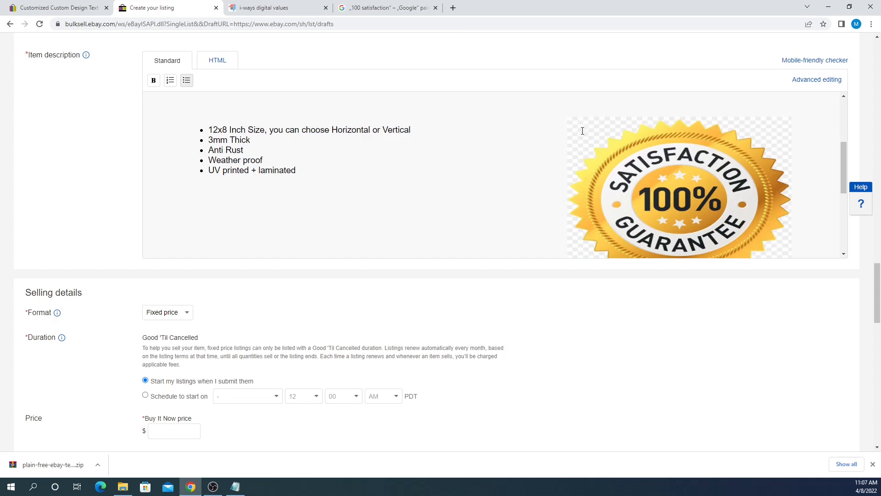
pyautogui.scroll(-1, 627, 147)
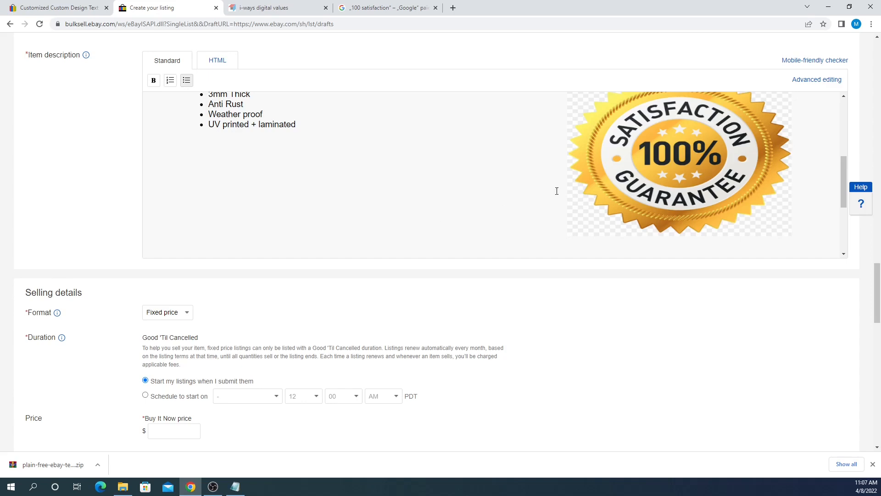
pyautogui.scroll(1, 655, 198)
pyautogui.scroll(1, 517, 175)
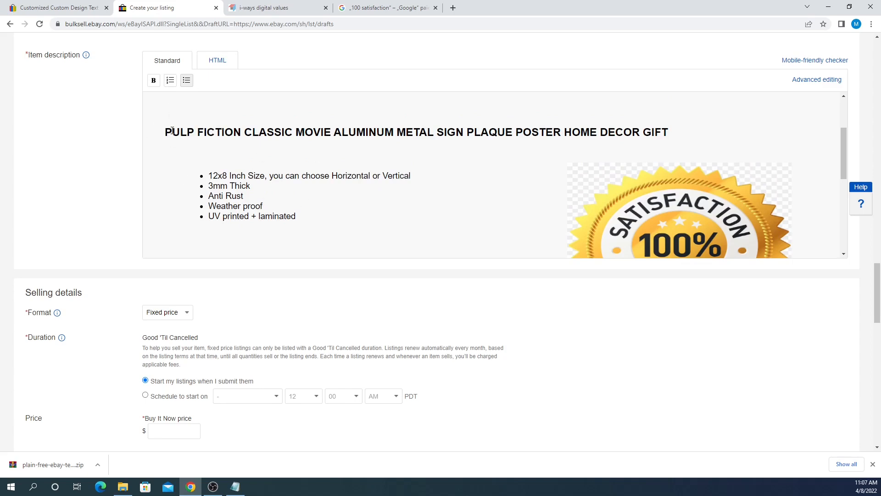
pyautogui.moveTo(165, 132); pyautogui.dragTo(299, 195)
pyautogui.click(303, 205)
pyautogui.click(211, 69)
pyautogui.click(224, 133)
pyautogui.hotkey('ctrl', 'a')
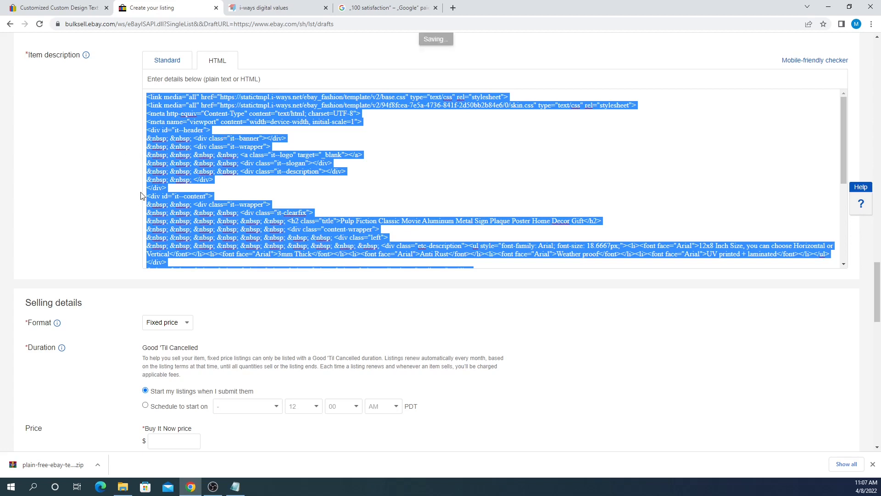
# - Clear the old description HTML and paste in the template HTML
pyautogui.press('BackSpace')
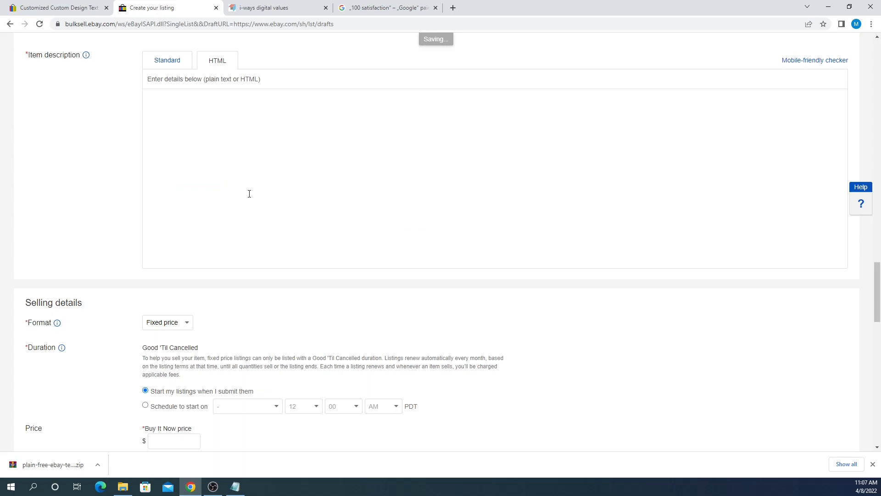
pyautogui.click(173, 63)
pyautogui.scroll(2, 621, 217)
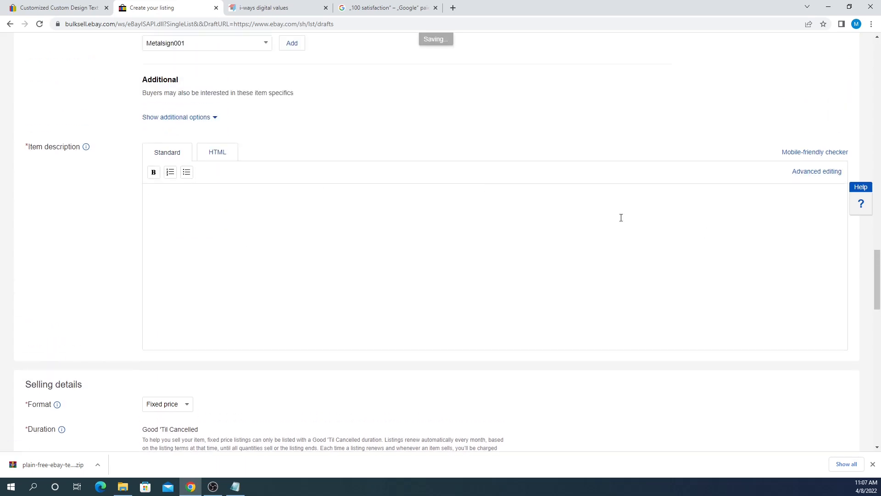
pyautogui.click(228, 157)
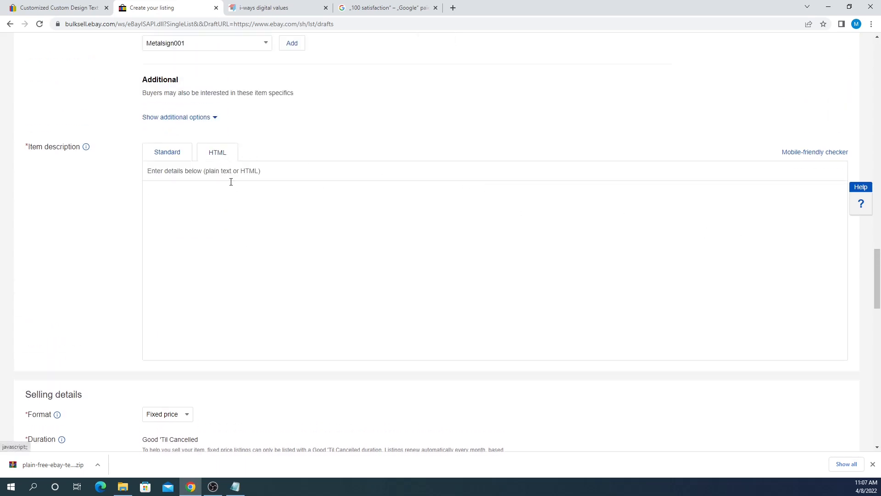
pyautogui.hotkey('ctrl', 'v')
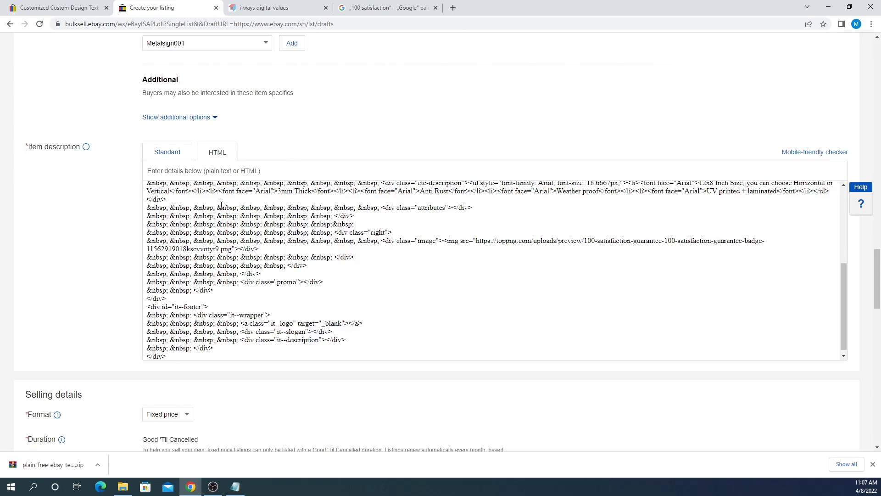
# - Check the rendered description's guarantee badge and PULP FICTION title line
pyautogui.click(167, 152)
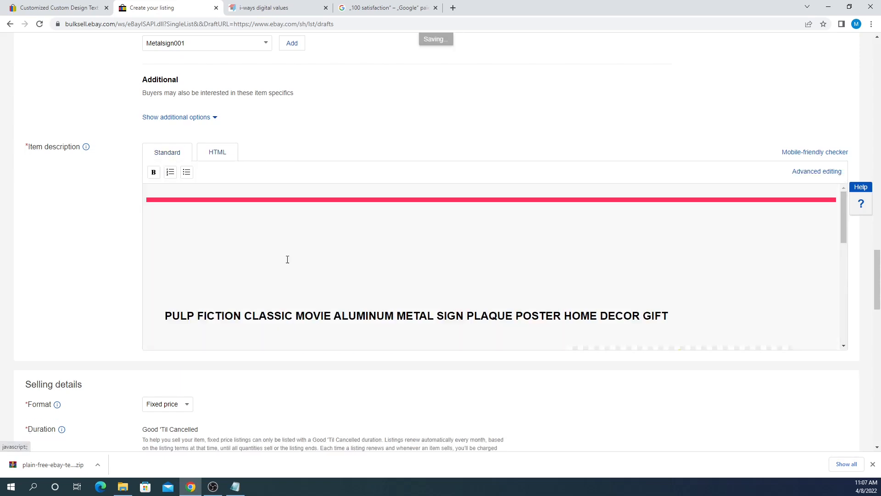
pyautogui.scroll(-2, 466, 245)
pyautogui.scroll(-1, 597, 312)
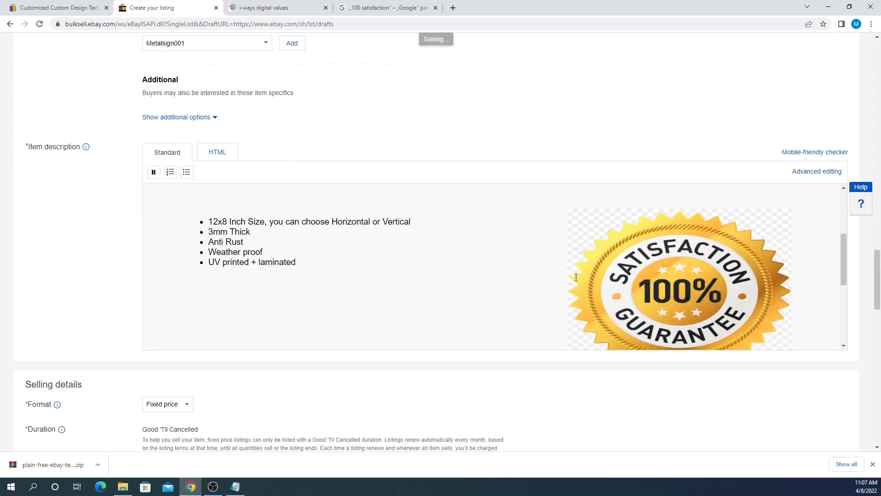
pyautogui.scroll(-1, 600, 283)
pyautogui.click(628, 271)
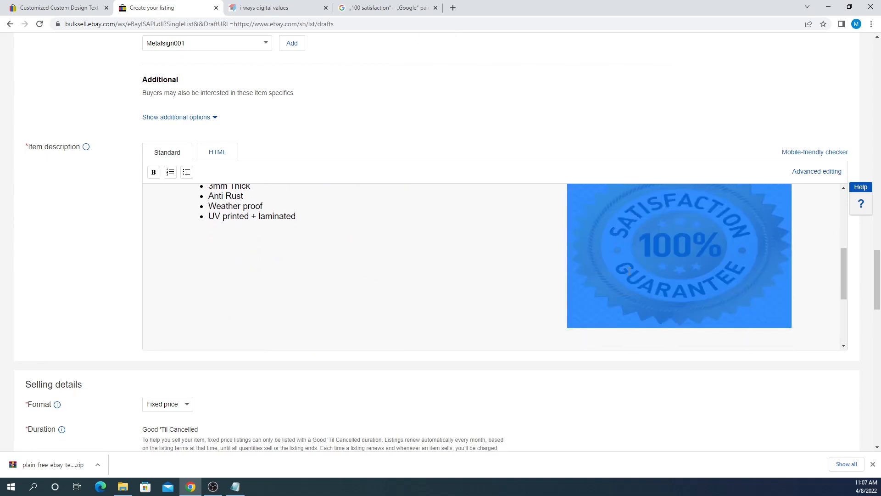
pyautogui.click(555, 264)
pyautogui.scroll(2, 251, 260)
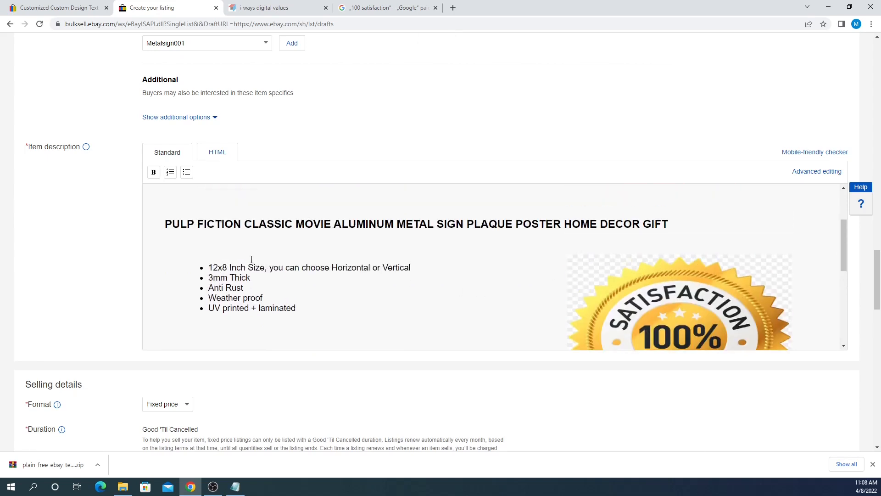
pyautogui.moveTo(166, 225); pyautogui.dragTo(668, 224)
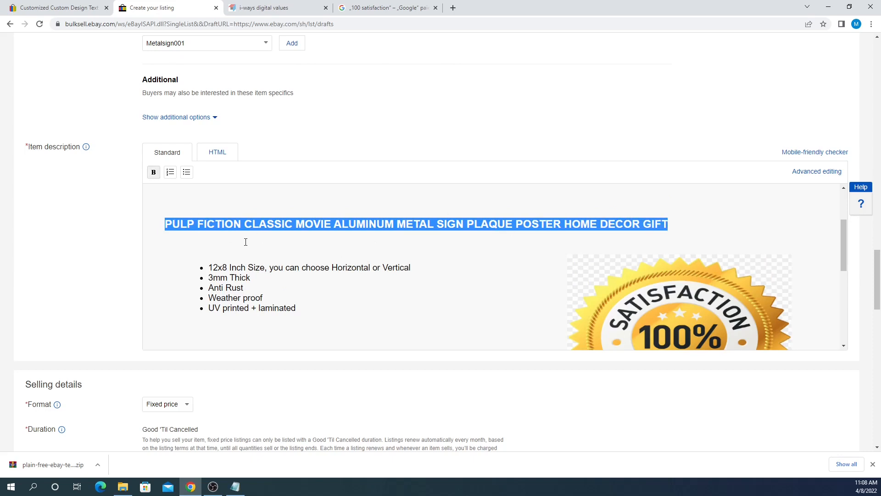
pyautogui.click(190, 240)
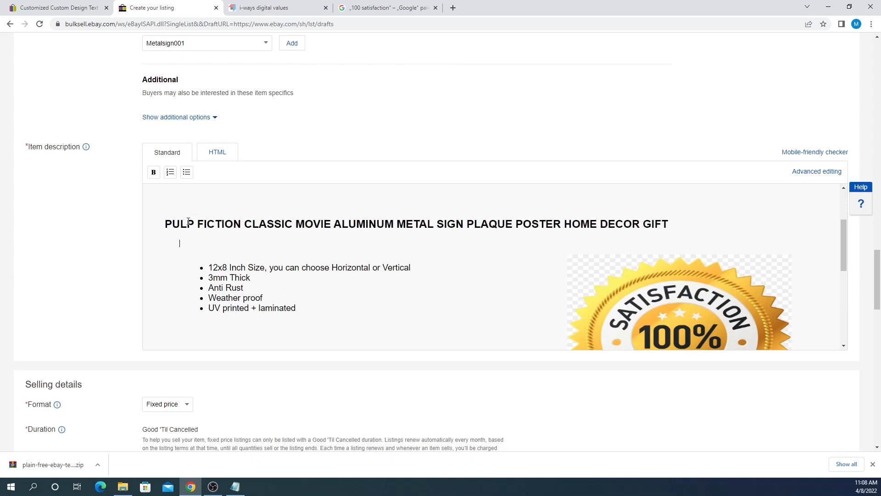
# - Overwrite the HTML source with the template HTML once more and return to Standard view
pyautogui.click(233, 156)
pyautogui.click(260, 236)
pyautogui.hotkey('ctrl', 'a')
pyautogui.hotkey('ctrl', 'v')
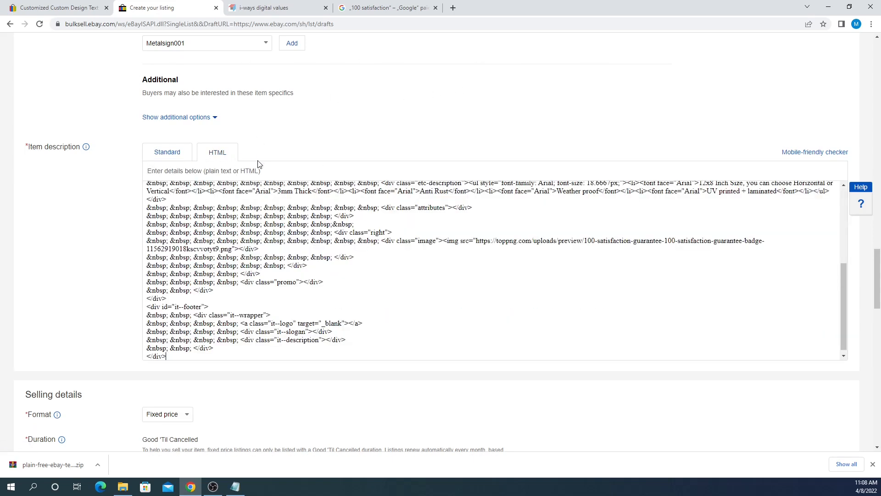
pyautogui.click(180, 157)
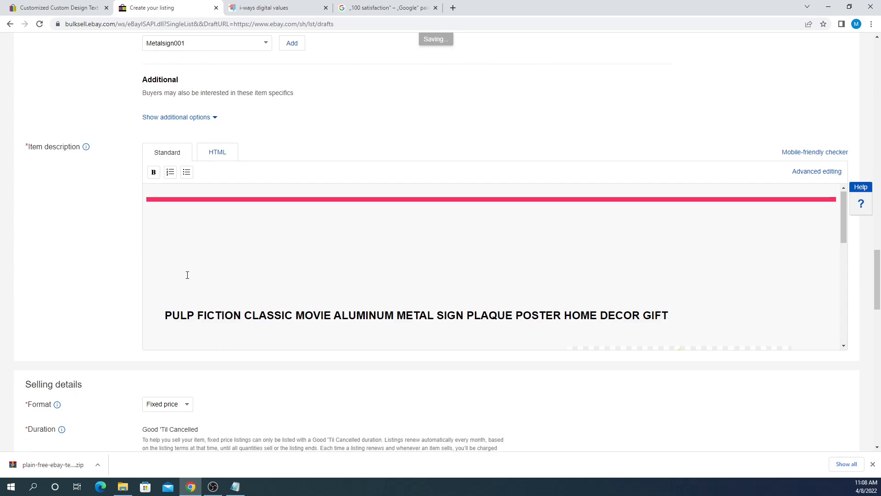
# - Review the rendered PULP FICTION title, five feature bullets and guarantee badge
pyautogui.scroll(-2, 187, 275)
pyautogui.moveTo(165, 223); pyautogui.dragTo(321, 224)
pyautogui.click(330, 224)
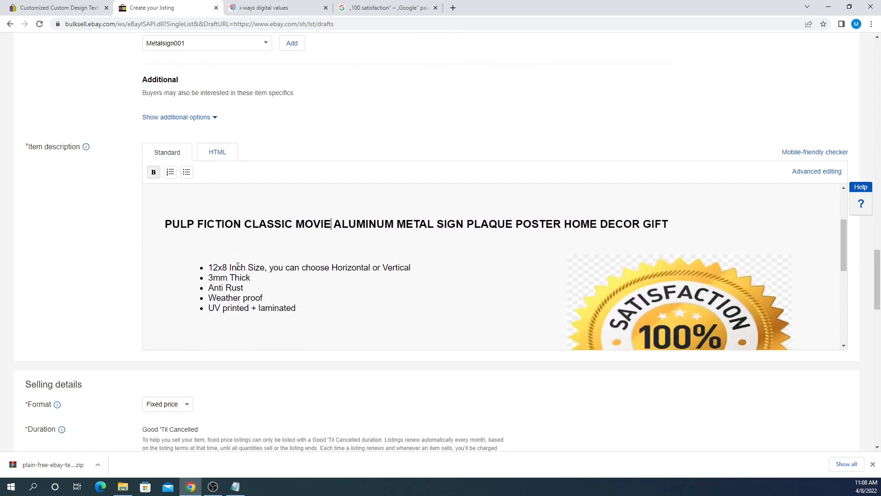
pyautogui.moveTo(210, 268); pyautogui.dragTo(302, 305)
pyautogui.click(303, 305)
pyautogui.moveTo(165, 225); pyautogui.dragTo(670, 225)
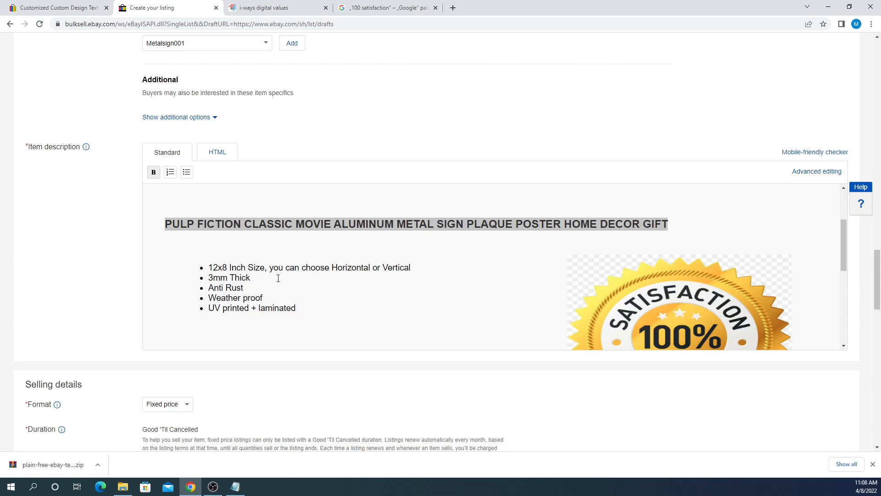
pyautogui.scroll(-2, 596, 284)
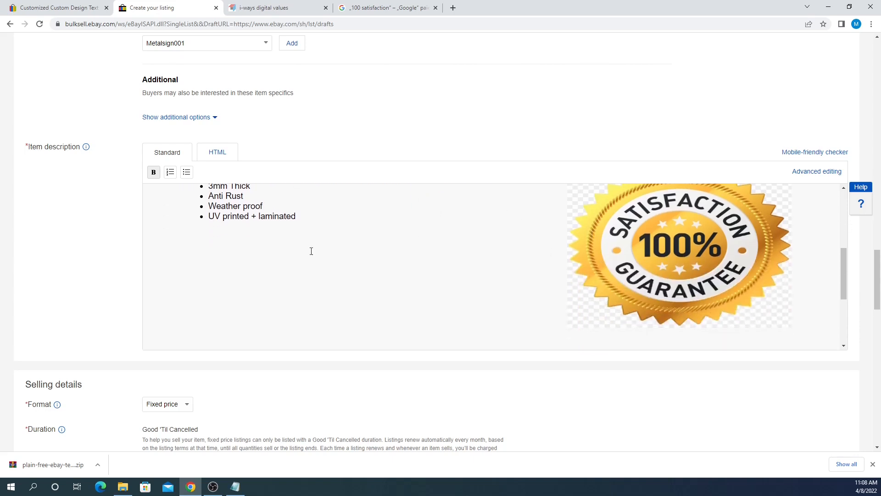
pyautogui.scroll(-1, 311, 251)
pyautogui.scroll(-4, 81, 229)
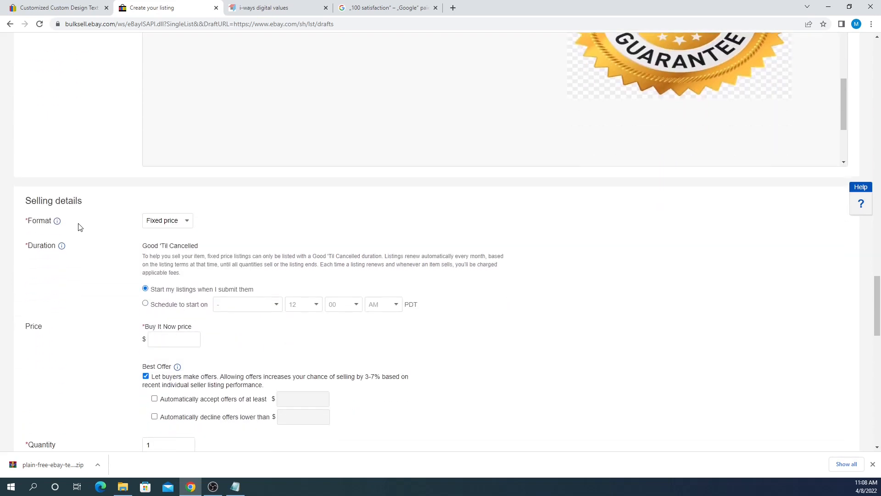
pyautogui.moveTo(25, 205); pyautogui.dragTo(101, 202)
pyautogui.click(101, 203)
pyautogui.click(168, 221)
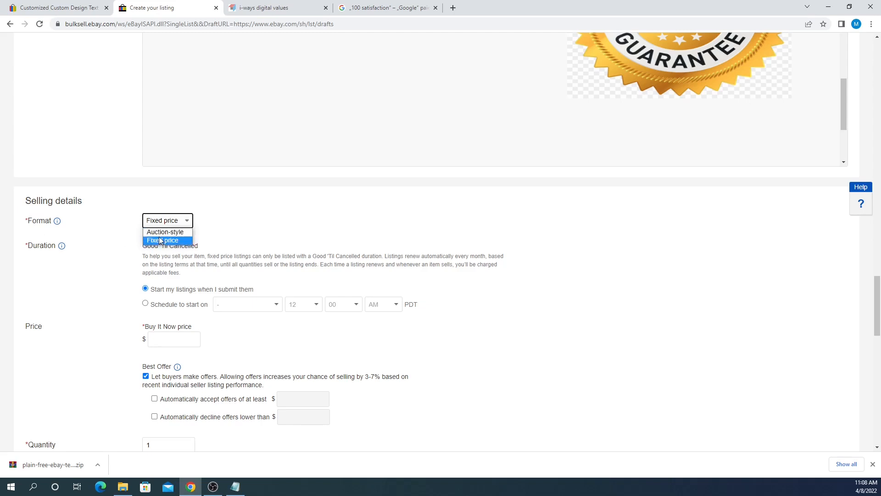
pyautogui.click(112, 212)
pyautogui.click(187, 224)
pyautogui.click(112, 236)
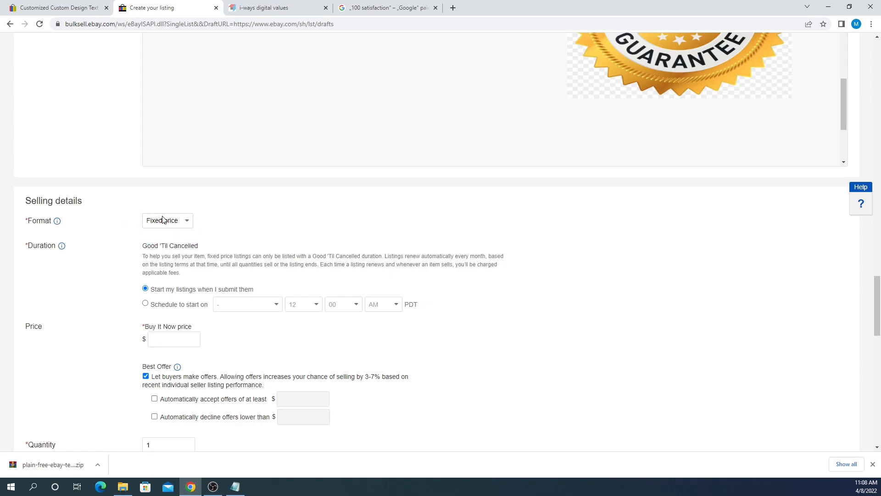
pyautogui.scroll(-1, 195, 247)
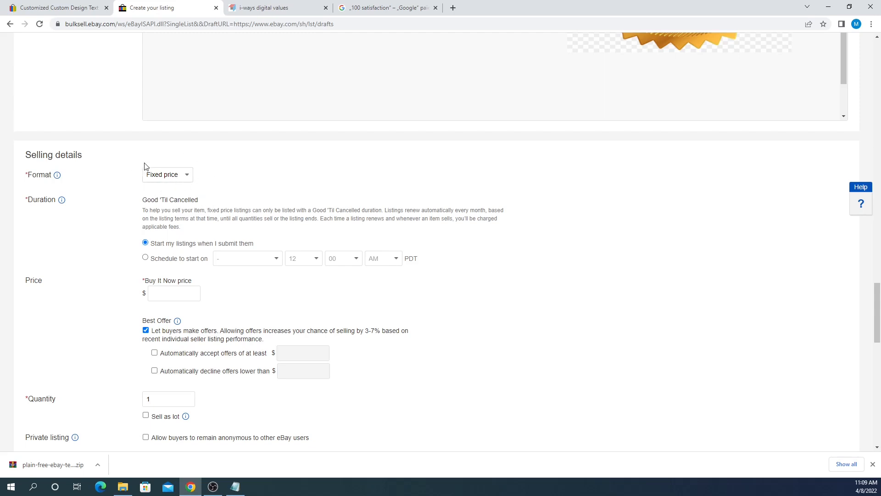
pyautogui.scroll(-2, 193, 174)
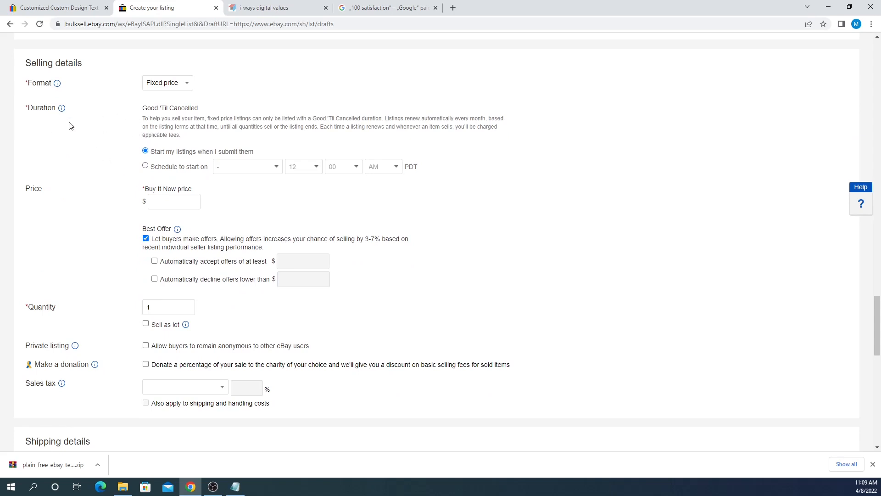
pyautogui.moveTo(143, 111); pyautogui.dragTo(195, 111)
pyautogui.click(213, 111)
pyautogui.scroll(1, 157, 167)
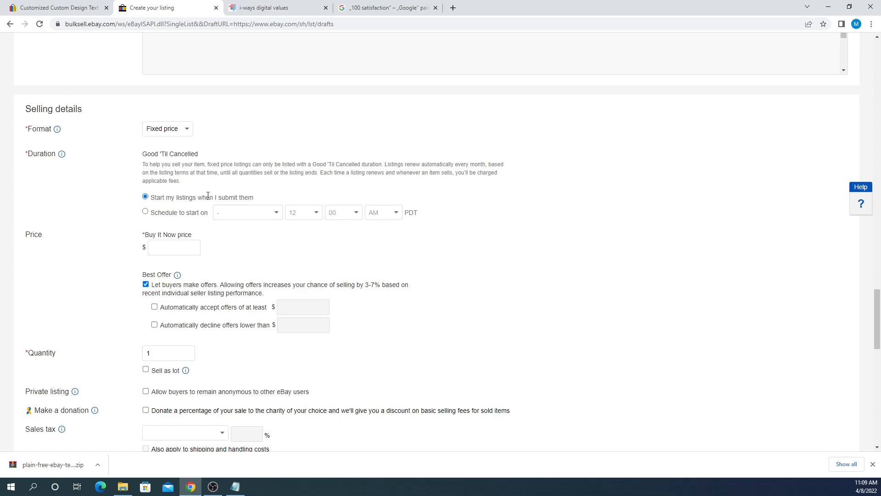
pyautogui.scroll(-1, 156, 208)
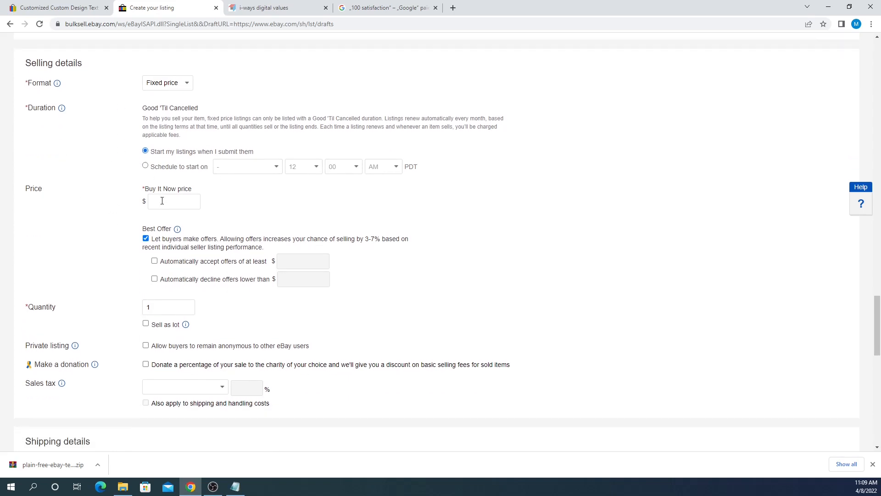
pyautogui.click(162, 200)
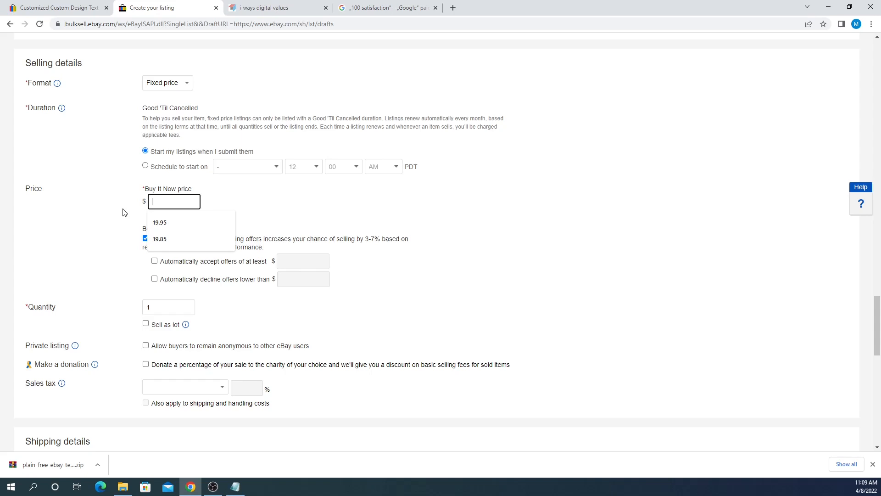
pyautogui.write('24.95')
pyautogui.click(123, 212)
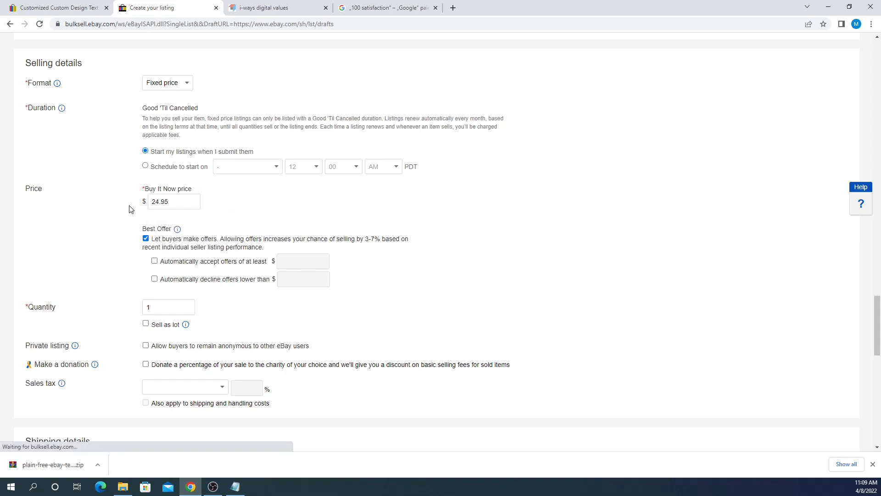
pyautogui.scroll(-1, 110, 175)
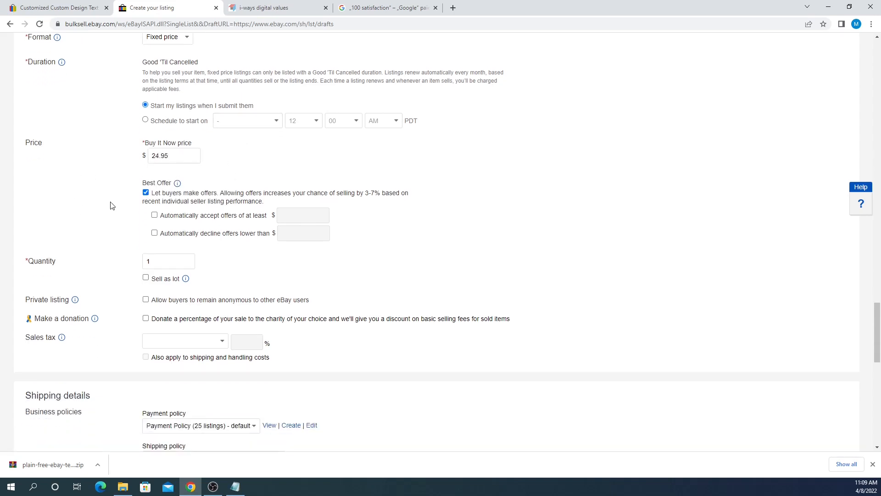
pyautogui.scroll(-1, 117, 171)
pyautogui.moveTo(140, 136); pyautogui.dragTo(192, 149)
pyautogui.click(189, 149)
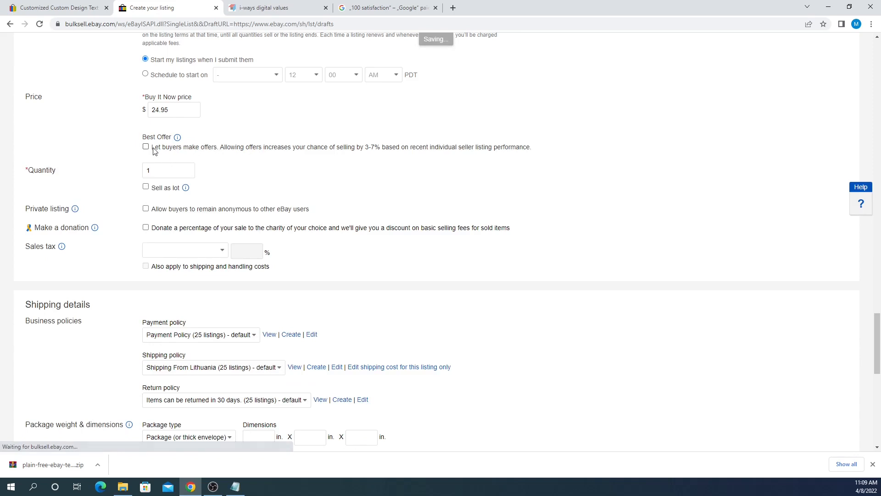
pyautogui.scroll(1, 159, 152)
pyautogui.click(146, 192)
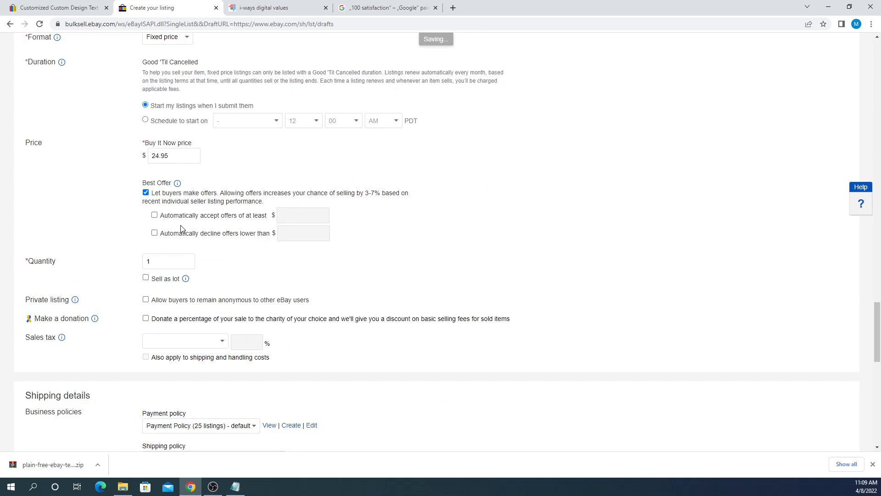
pyautogui.moveTo(173, 158); pyautogui.dragTo(126, 156)
pyautogui.click(109, 185)
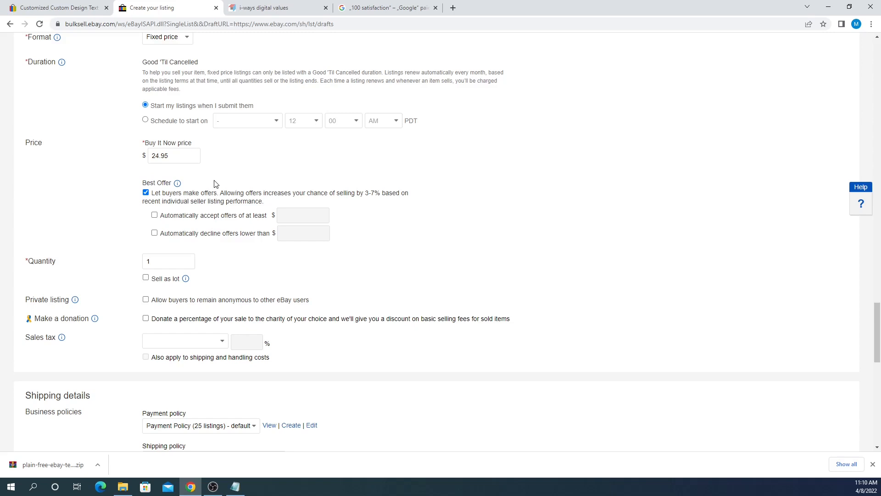
pyautogui.scroll(-1, 219, 192)
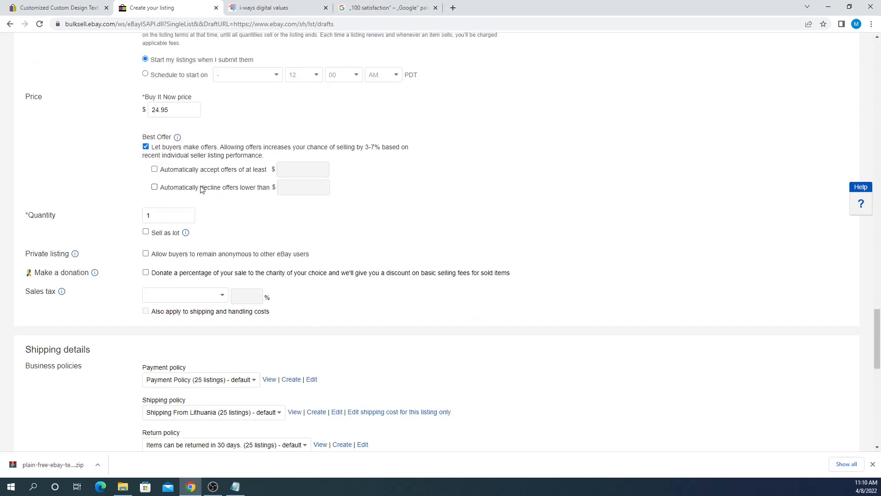
pyautogui.click(155, 171)
pyautogui.click(281, 173)
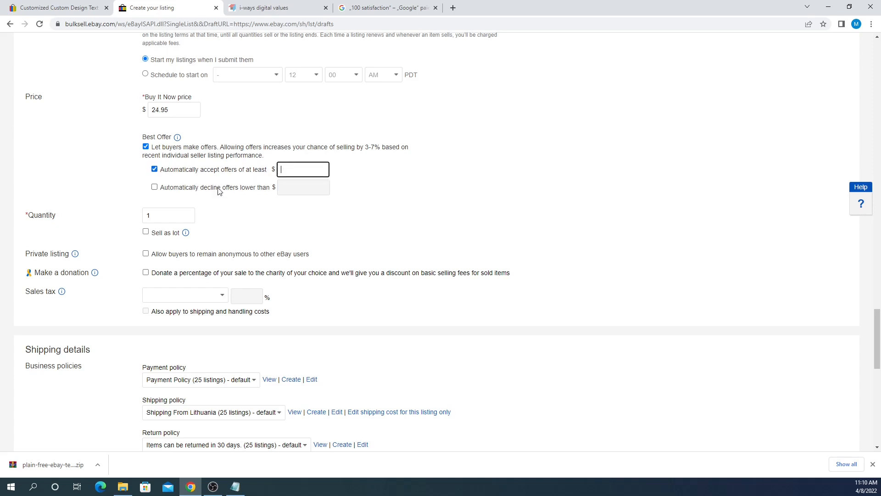
pyautogui.click(155, 187)
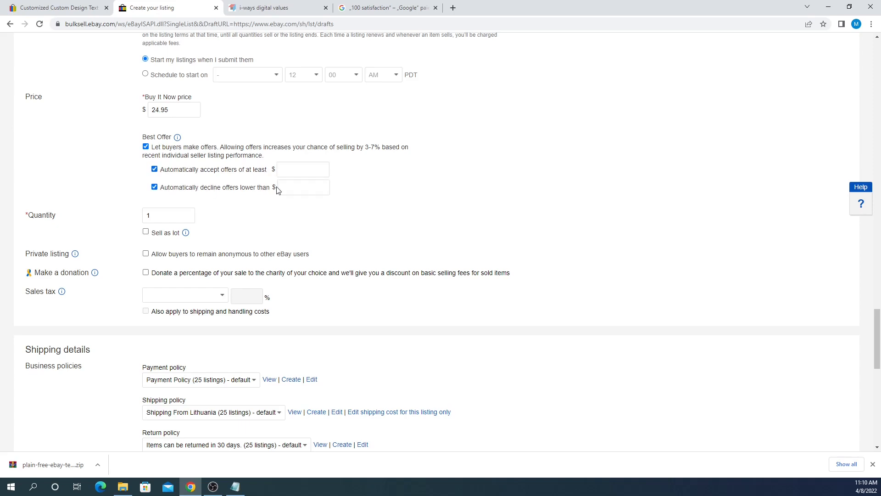
pyautogui.click(155, 187)
pyautogui.click(155, 169)
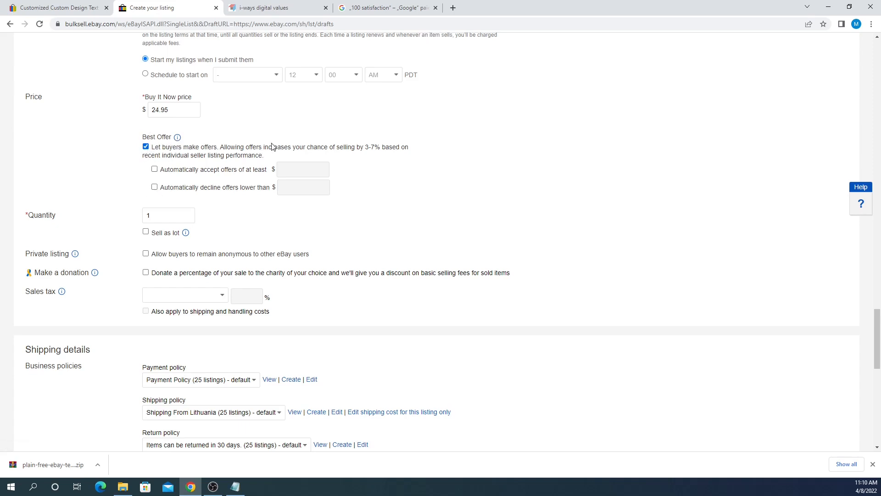
pyautogui.scroll(-2, 147, 175)
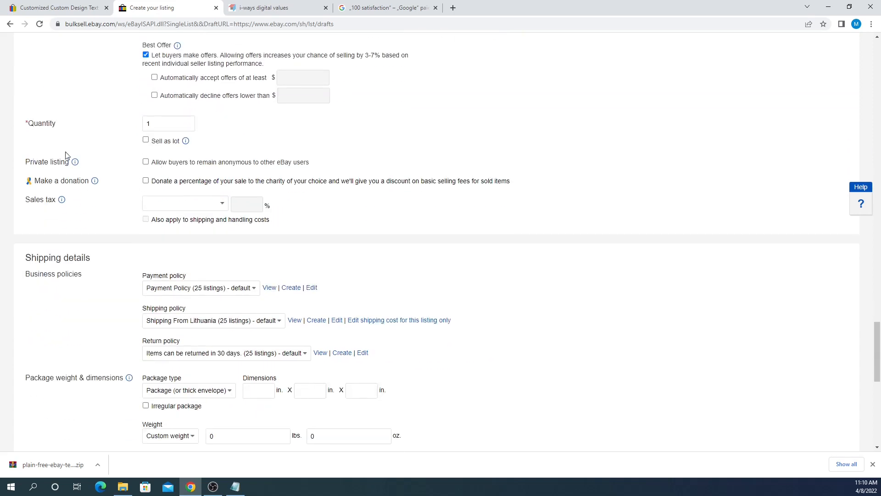
pyautogui.scroll(1, 69, 156)
pyautogui.moveTo(28, 170); pyautogui.dragTo(67, 169)
pyautogui.click(67, 169)
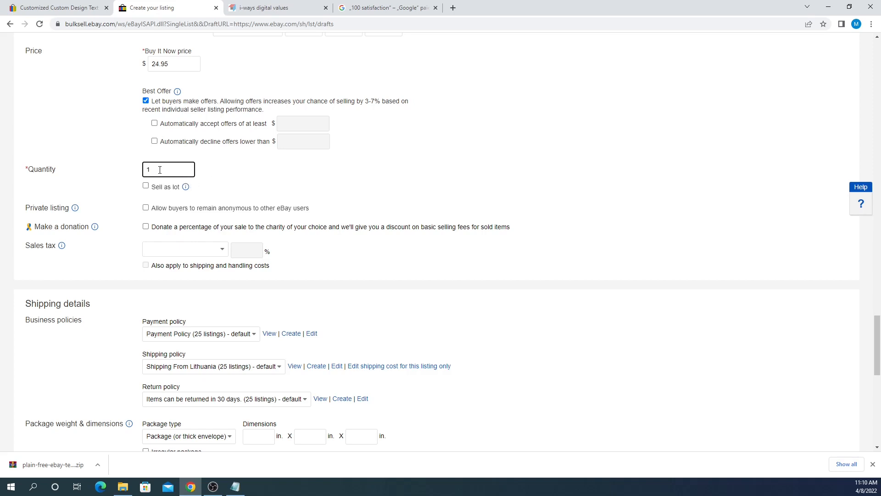
pyautogui.click(238, 177)
pyautogui.scroll(2, 222, 191)
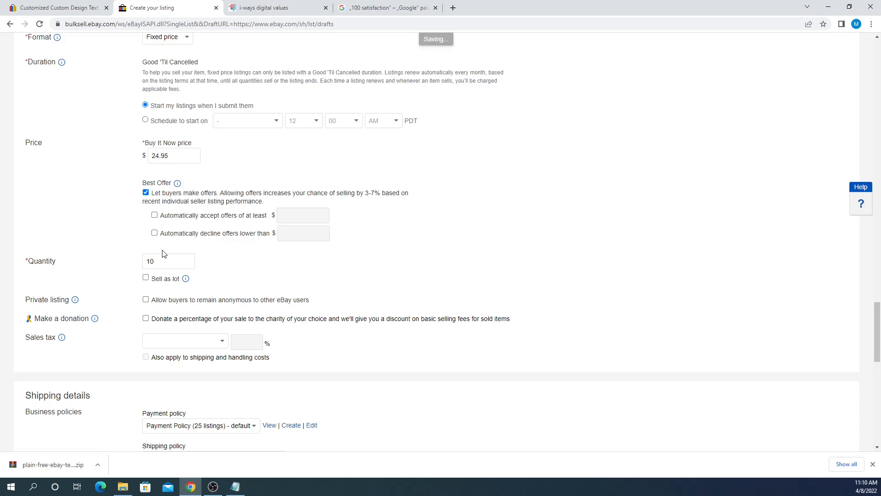
pyautogui.click(157, 261)
pyautogui.hotkey('ctrl', 'a')
pyautogui.write('1')
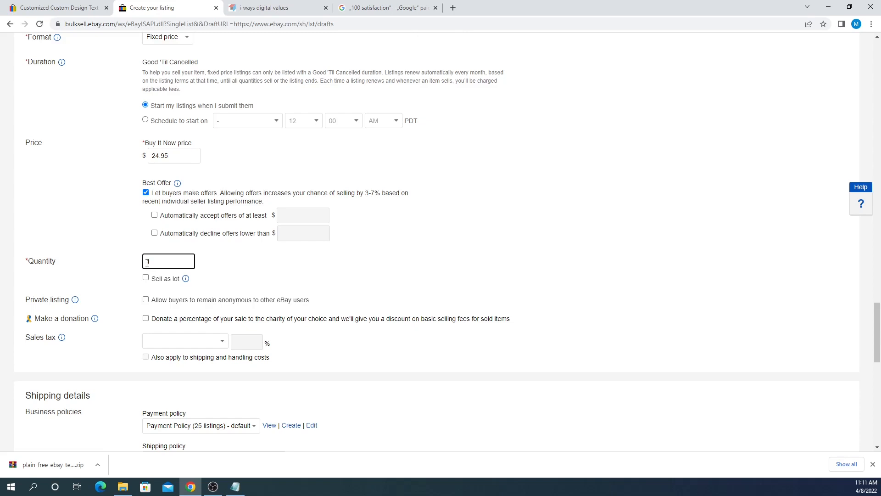
pyautogui.scroll(-1, 148, 242)
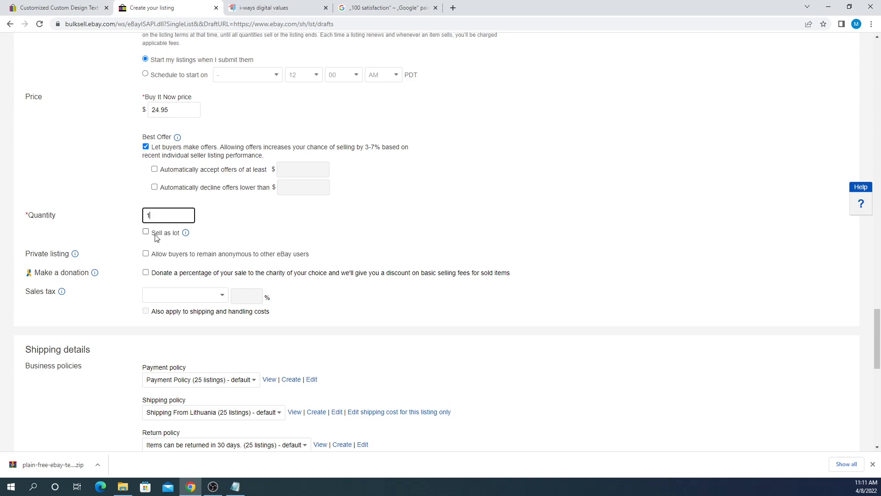
pyautogui.moveTo(31, 216); pyautogui.dragTo(70, 213)
pyautogui.click(73, 213)
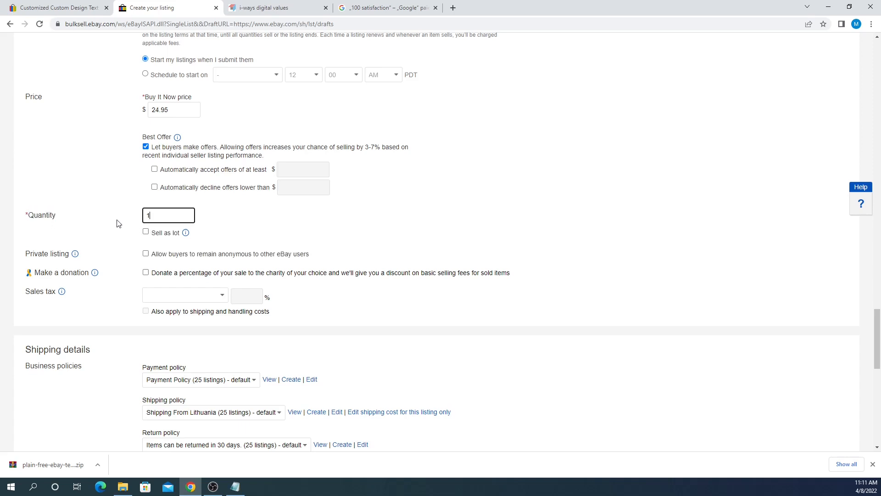
pyautogui.click(147, 232)
pyautogui.moveTo(233, 234); pyautogui.dragTo(213, 243)
pyautogui.write('10')
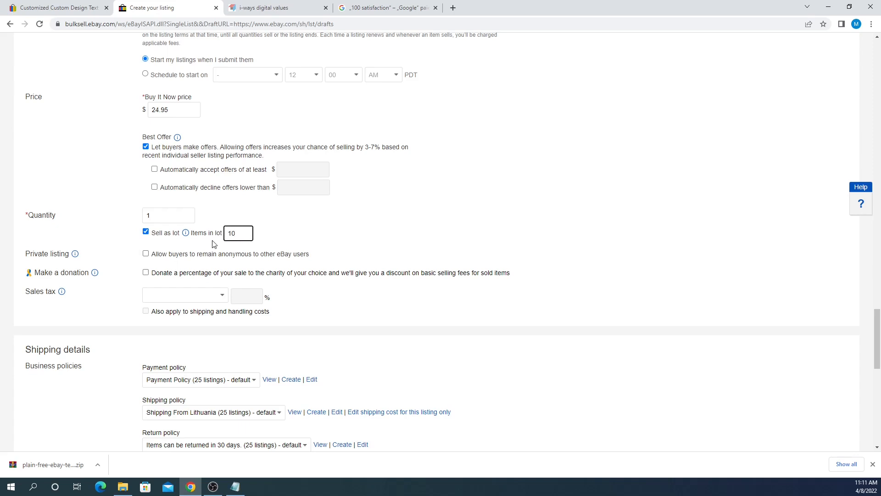
pyautogui.click(146, 232)
pyautogui.scroll(-1, 147, 235)
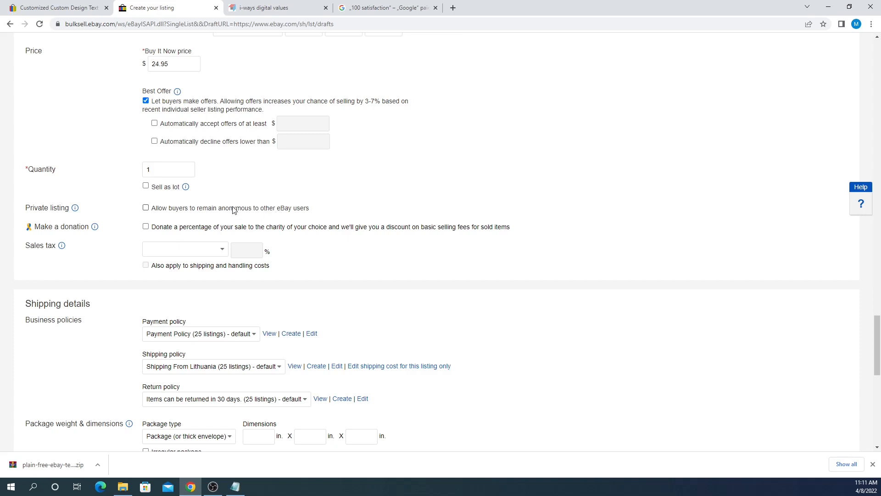
pyautogui.moveTo(152, 209); pyautogui.dragTo(319, 210)
# - Tick 'Allow buyers to remain anonymous to other eBay users' for a private listing
pyautogui.click(319, 209)
pyautogui.moveTo(154, 211); pyautogui.dragTo(287, 209)
pyautogui.click(287, 208)
# - Look over the donation option and Sales tax section further down the form
pyautogui.scroll(-2, 129, 200)
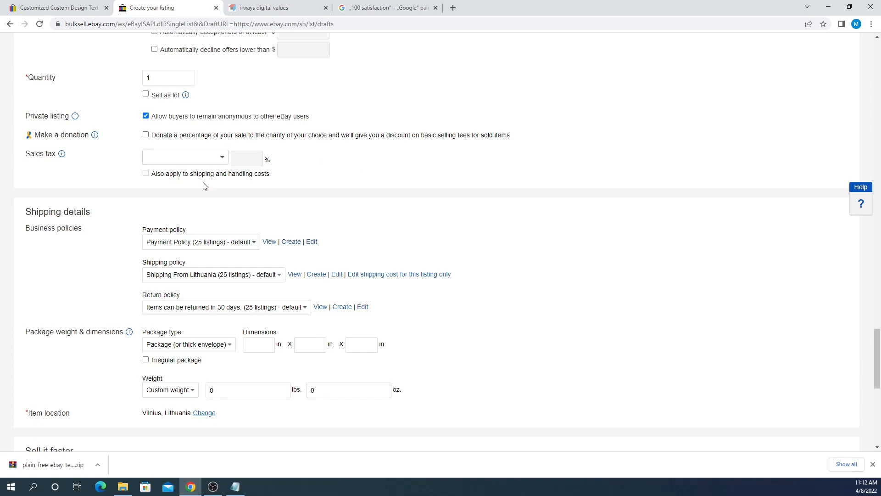
pyautogui.scroll(1, 129, 151)
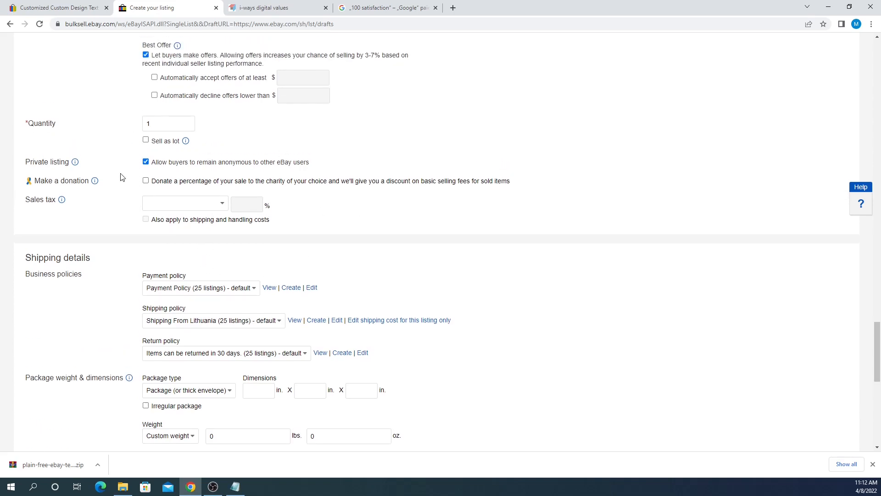
pyautogui.moveTo(34, 183); pyautogui.dragTo(68, 181)
pyautogui.click(112, 185)
pyautogui.moveTo(34, 181); pyautogui.dragTo(53, 182)
pyautogui.click(53, 180)
pyautogui.scroll(-1, 60, 202)
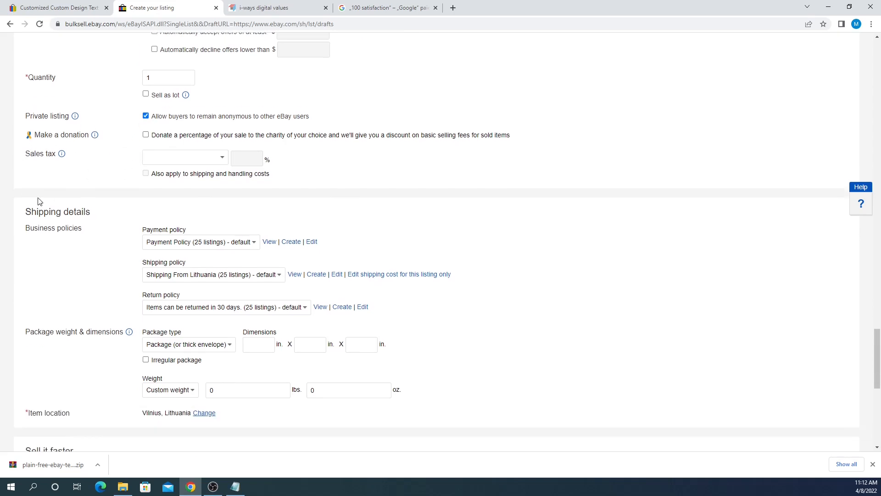
pyautogui.moveTo(29, 153); pyautogui.dragTo(76, 157)
pyautogui.click(77, 158)
pyautogui.click(156, 158)
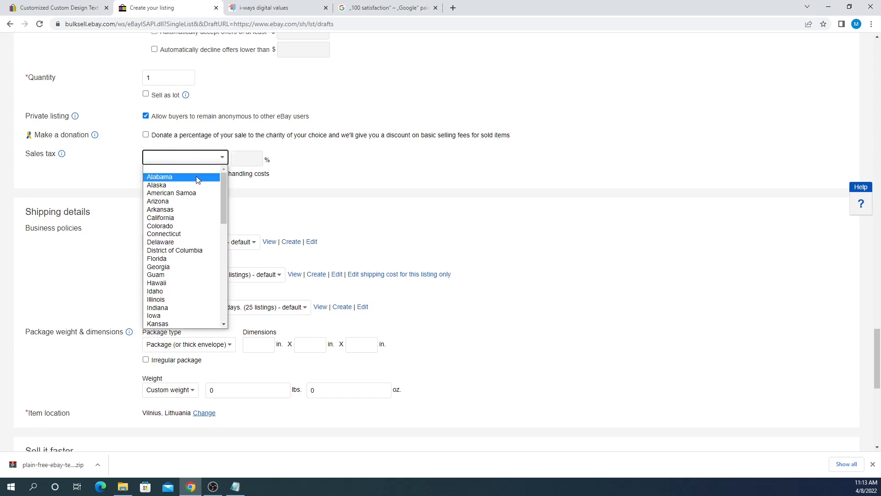
pyautogui.click(343, 159)
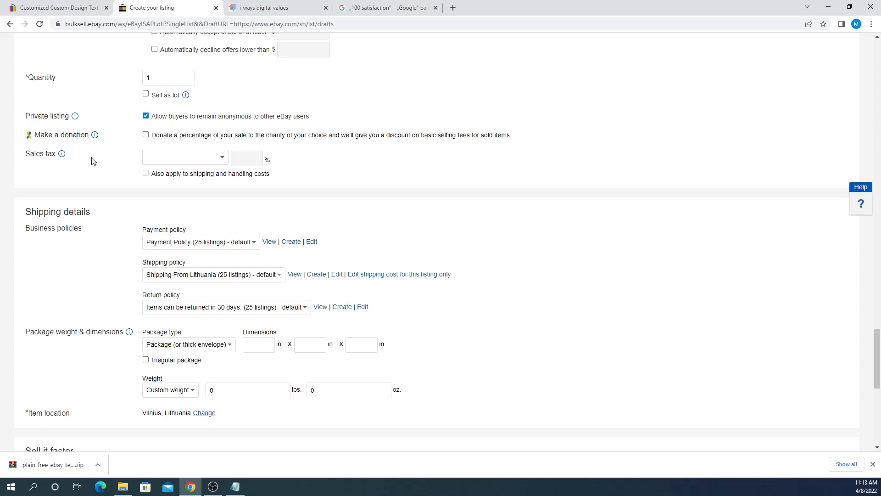
pyautogui.scroll(-1, 212, 147)
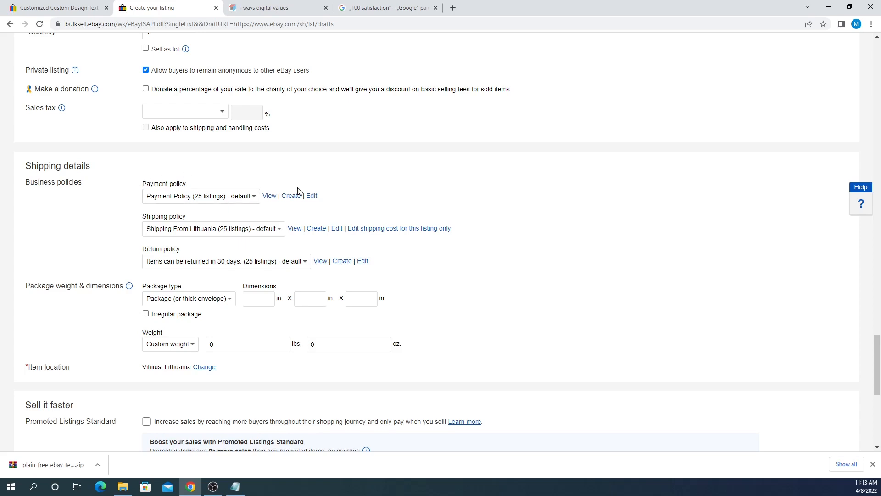
pyautogui.click(234, 204)
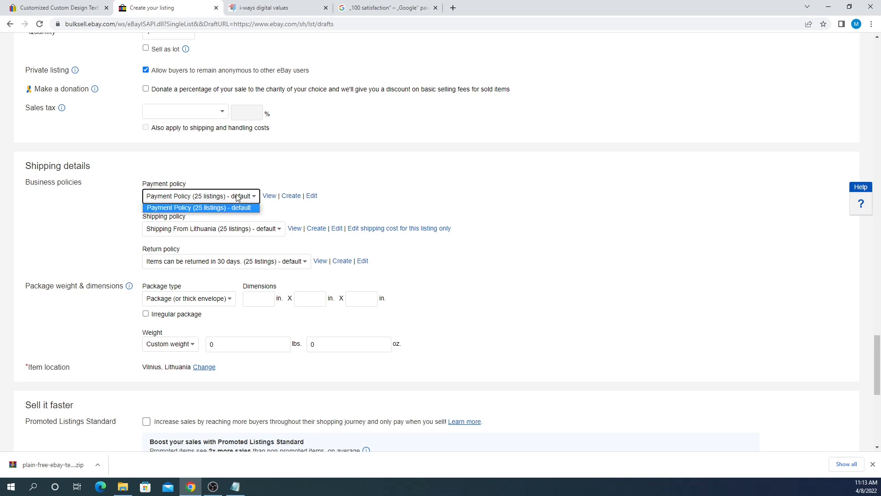
pyautogui.click(108, 209)
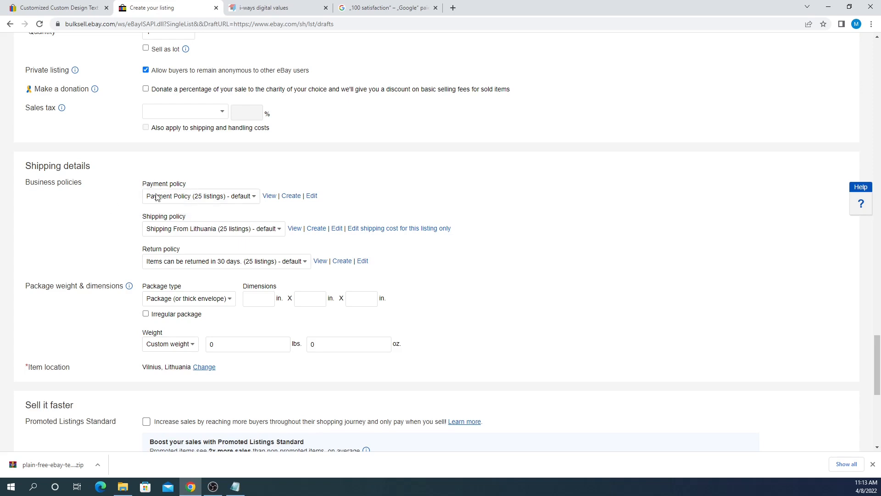
pyautogui.click(312, 197)
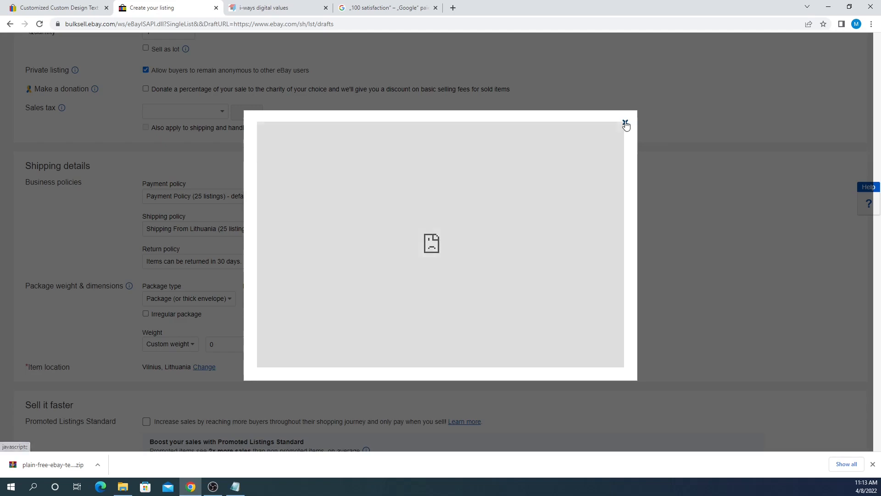
pyautogui.click(626, 122)
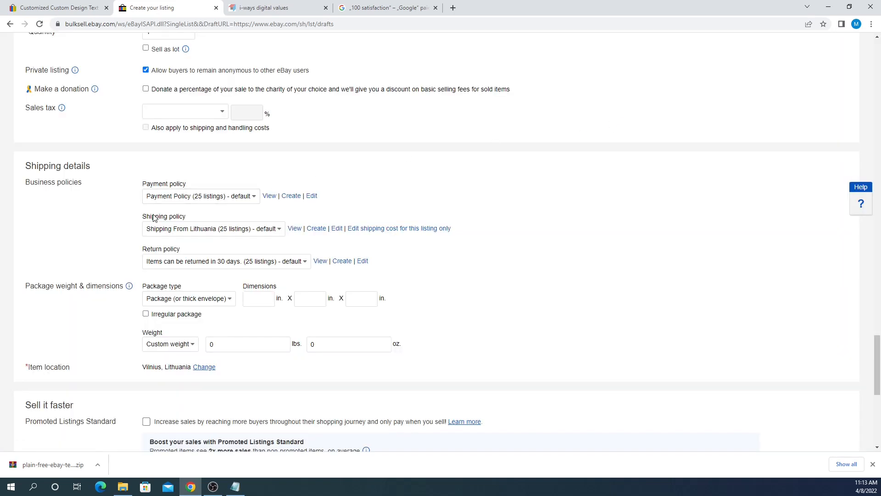
pyautogui.moveTo(144, 219); pyautogui.dragTo(205, 219)
pyautogui.click(205, 220)
pyautogui.scroll(-1, 104, 219)
pyautogui.moveTo(30, 240); pyautogui.dragTo(80, 240)
pyautogui.click(92, 240)
pyautogui.click(265, 252)
pyautogui.click(301, 253)
pyautogui.click(360, 253)
pyautogui.click(498, 257)
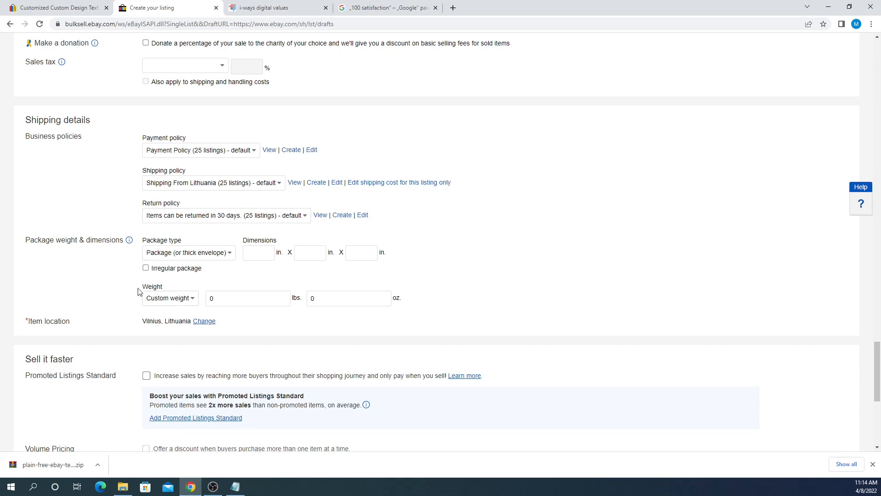
pyautogui.scroll(-1, 4, 182)
pyautogui.scroll(-2, 4, 182)
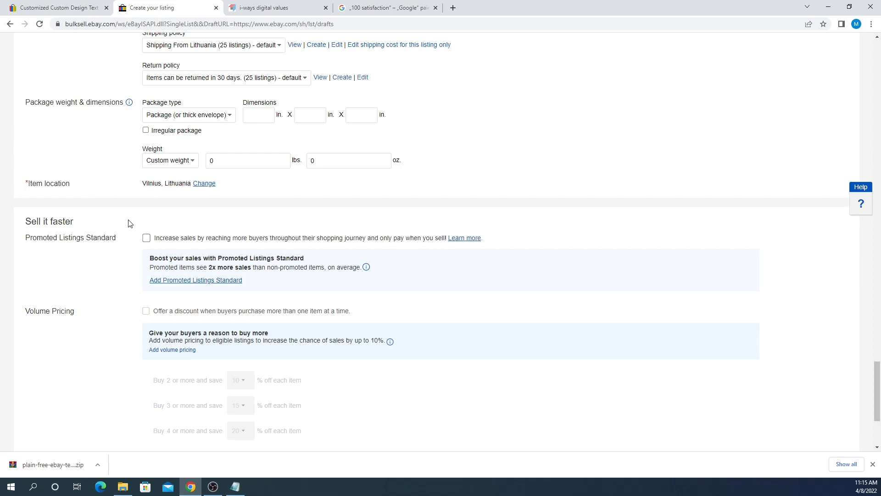
pyautogui.scroll(-2, 65, 164)
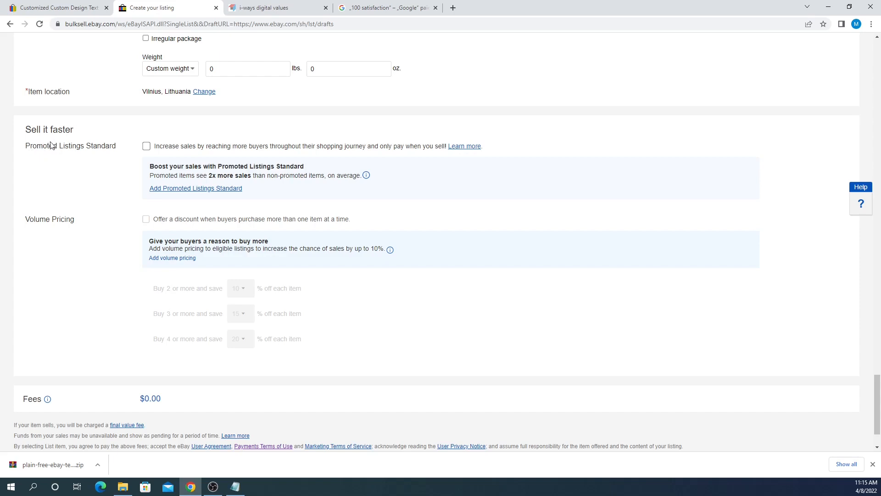
pyautogui.moveTo(25, 130); pyautogui.dragTo(55, 138)
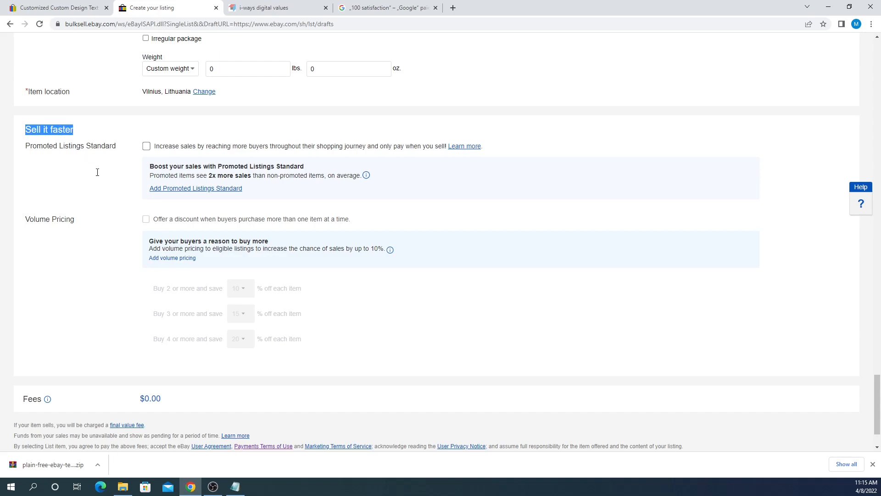
pyautogui.moveTo(98, 172); pyautogui.dragTo(158, 236)
pyautogui.click(385, 326)
pyautogui.scroll(-1, 204, 204)
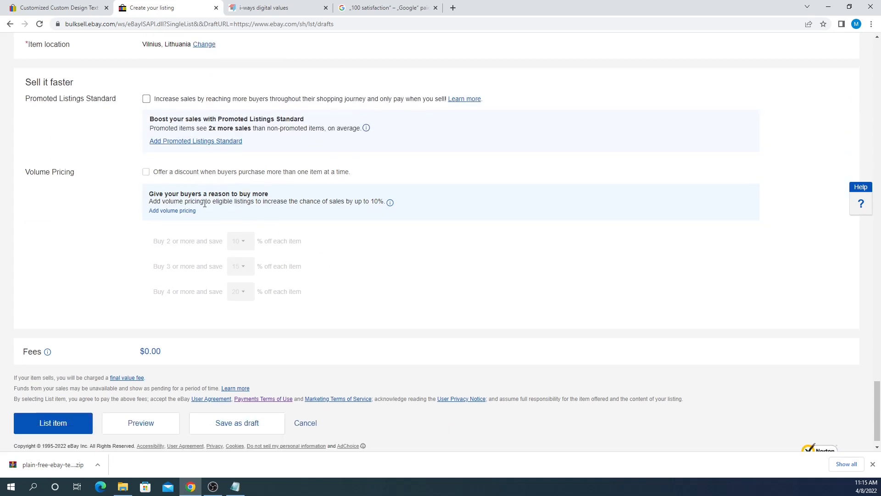